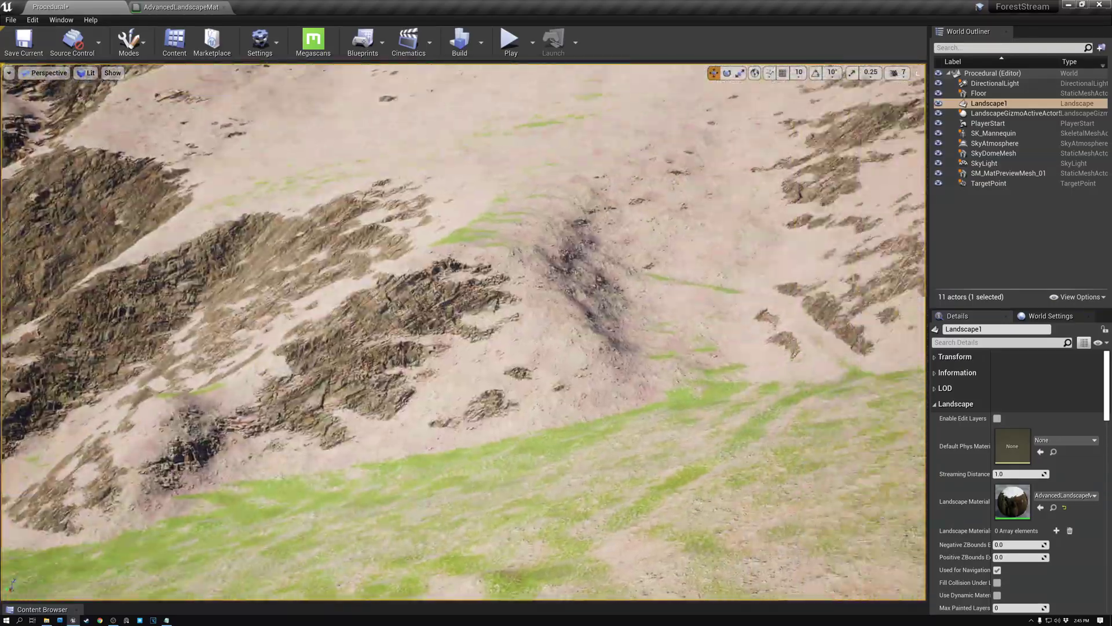
Survey the landscape's rocky slopes, grassy flats and distant snowy peaks to examine how the material layers blend
{"action": "right_click_drag", "start_coordinate": [463, 332], "coordinate": [602, 335]}
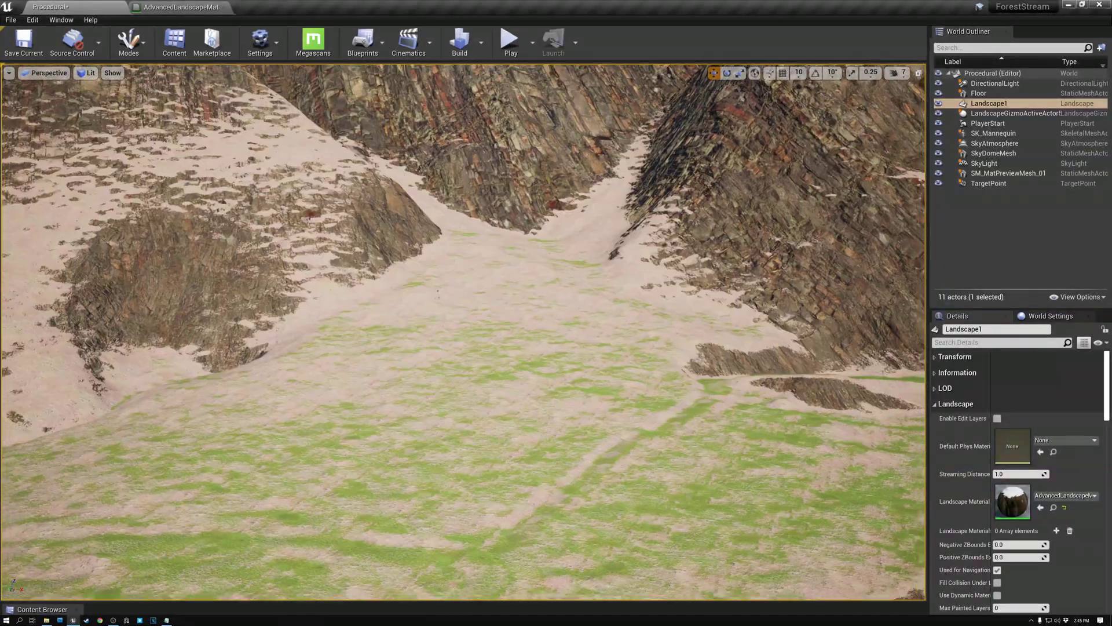
{"action": "right_click_drag", "start_coordinate": [464, 332], "coordinate": [481, 303]}
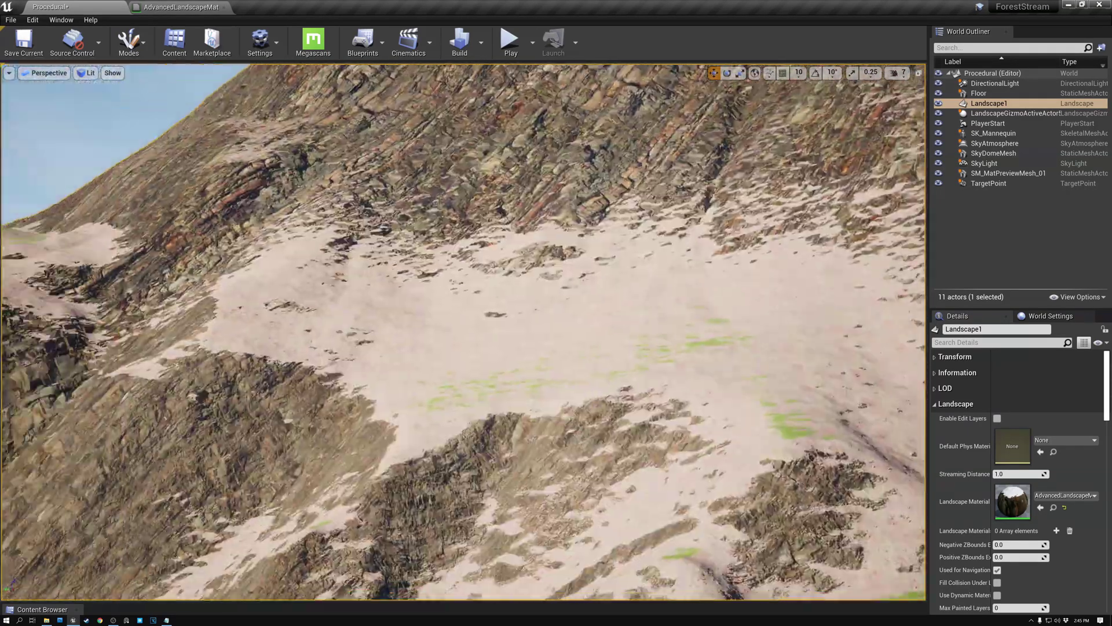
{"action": "right_click_drag", "start_coordinate": [463, 331], "coordinate": [301, 331]}
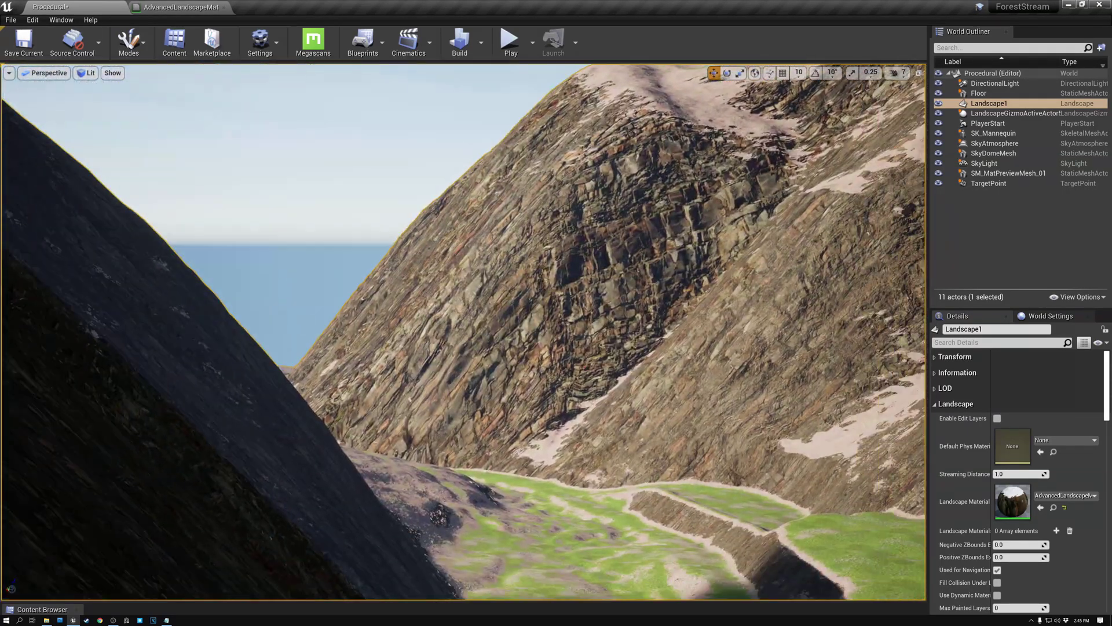
{"action": "key", "text": "w"}
{"action": "right_click_drag", "start_coordinate": [463, 331], "coordinate": [863, 310]}
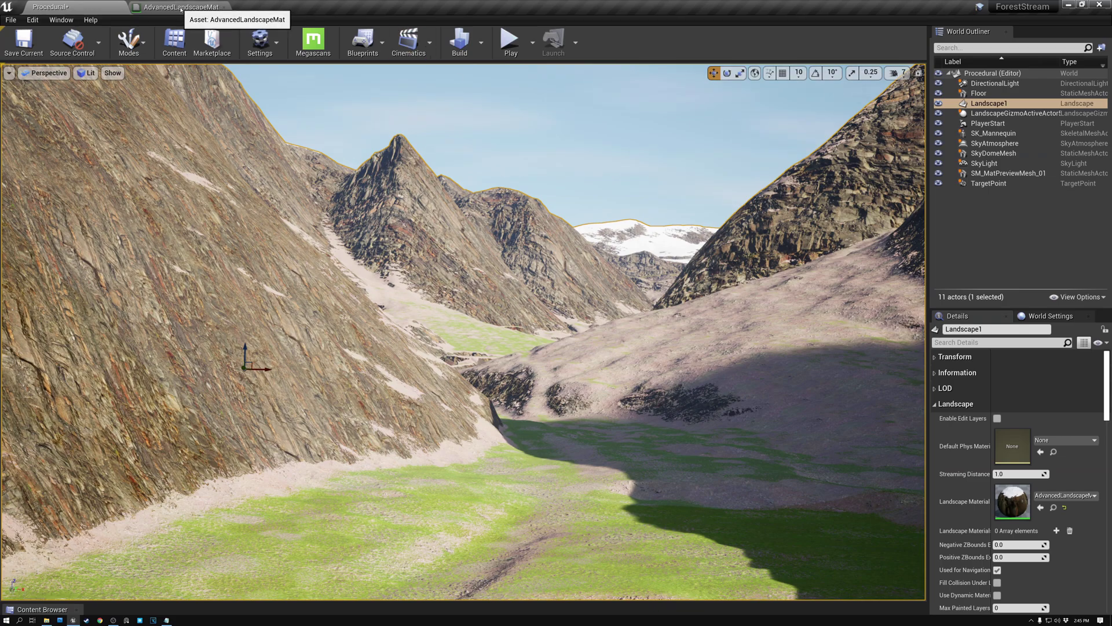
Examine the layer functions feeding the Slope Material and Flat Material groups in the AdvancedLandscapeMat graph
{"action": "left_click", "coordinate": [181, 7]}
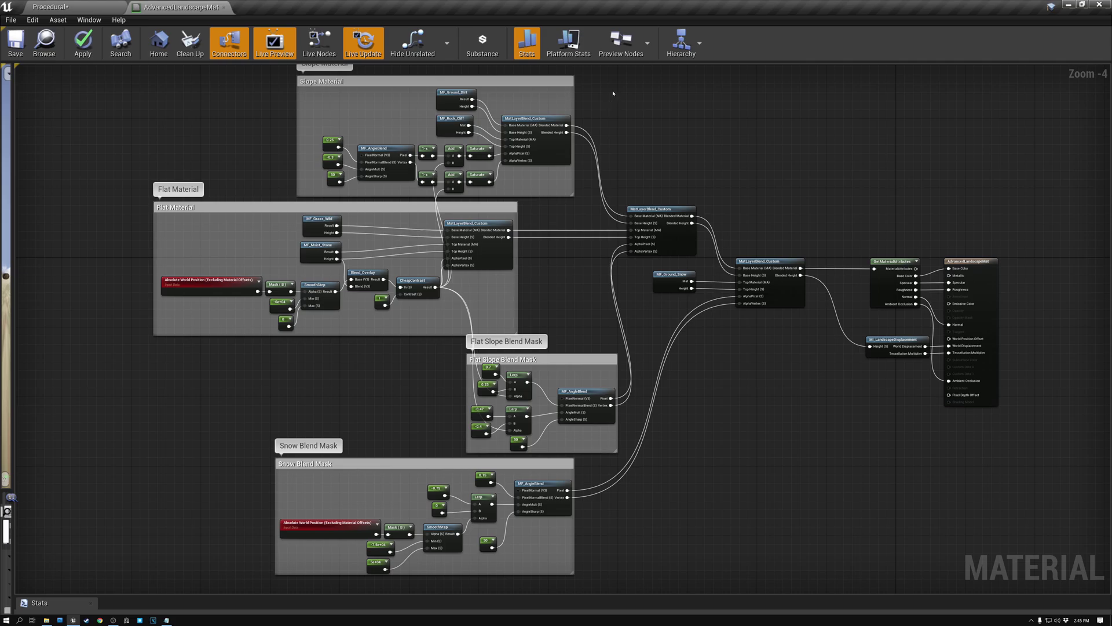
{"action": "right_click_drag", "start_coordinate": [614, 94], "coordinate": [790, 162]}
{"action": "scroll", "coordinate": [643, 230], "scroll_direction": "up", "scroll_amount": 3}
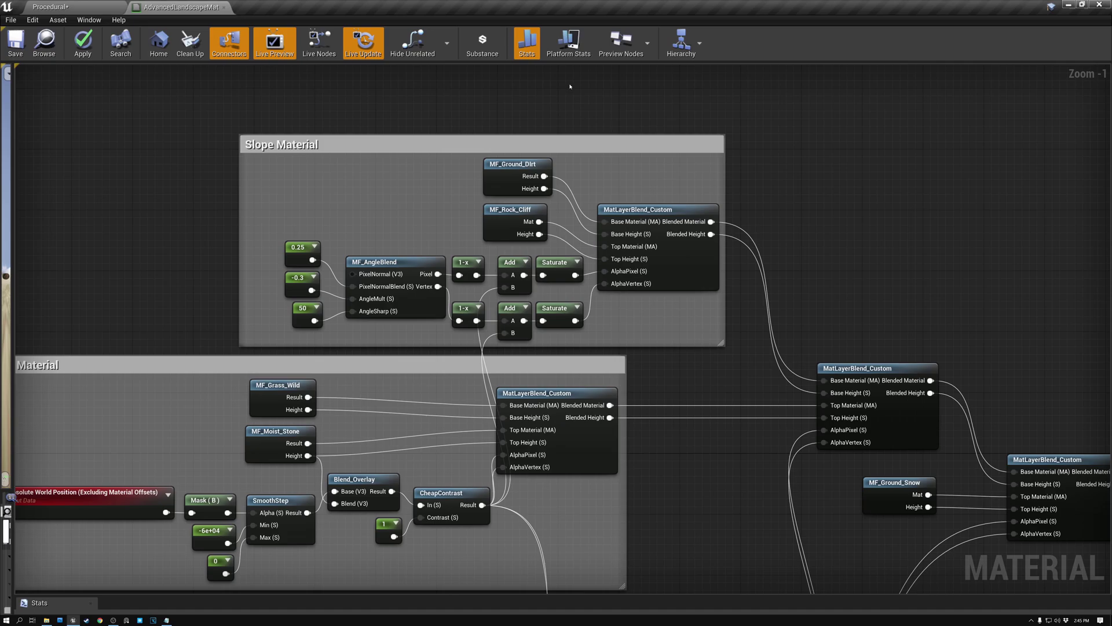
{"action": "left_click", "coordinate": [511, 165]}
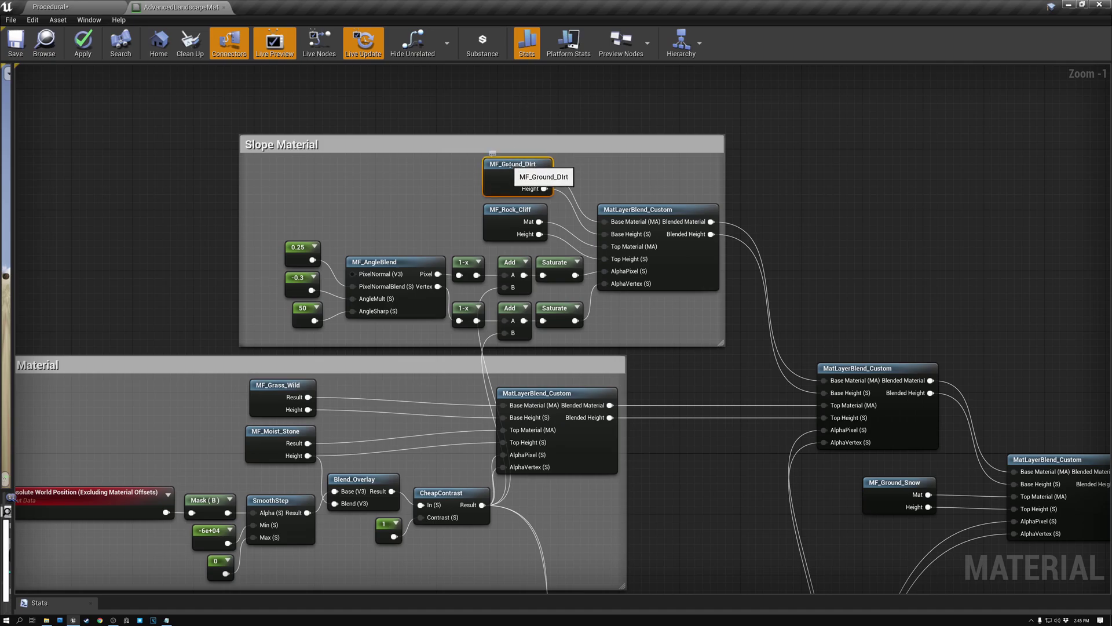
{"action": "left_click", "coordinate": [508, 211]}
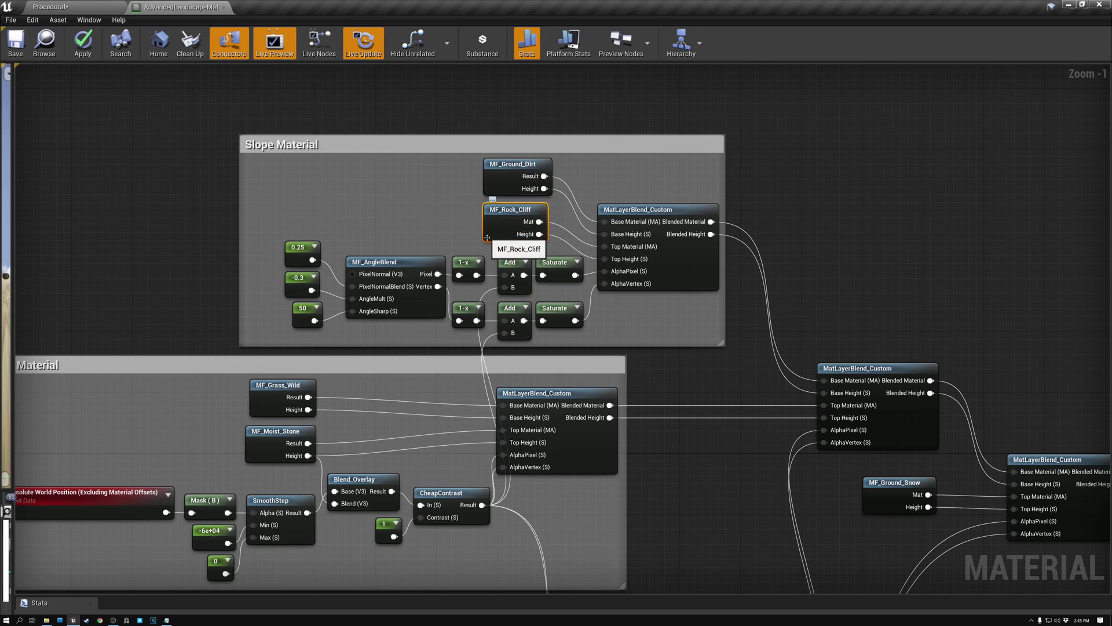
{"action": "right_click_drag", "start_coordinate": [701, 378], "coordinate": [841, 186]}
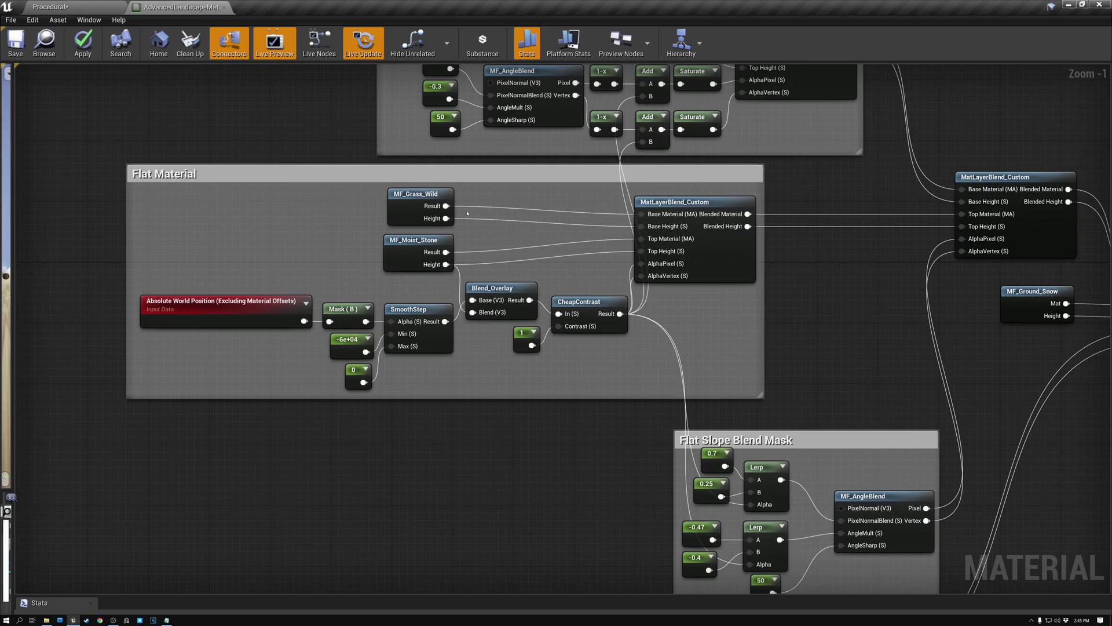
{"action": "left_click", "coordinate": [399, 200]}
{"action": "left_click", "coordinate": [409, 242]}
Examine the Flat Slope Blend Mask and Snow Blend Mask groups and how they connect to the material layer blends
{"action": "right_click_drag", "start_coordinate": [900, 348], "coordinate": [609, 182]}
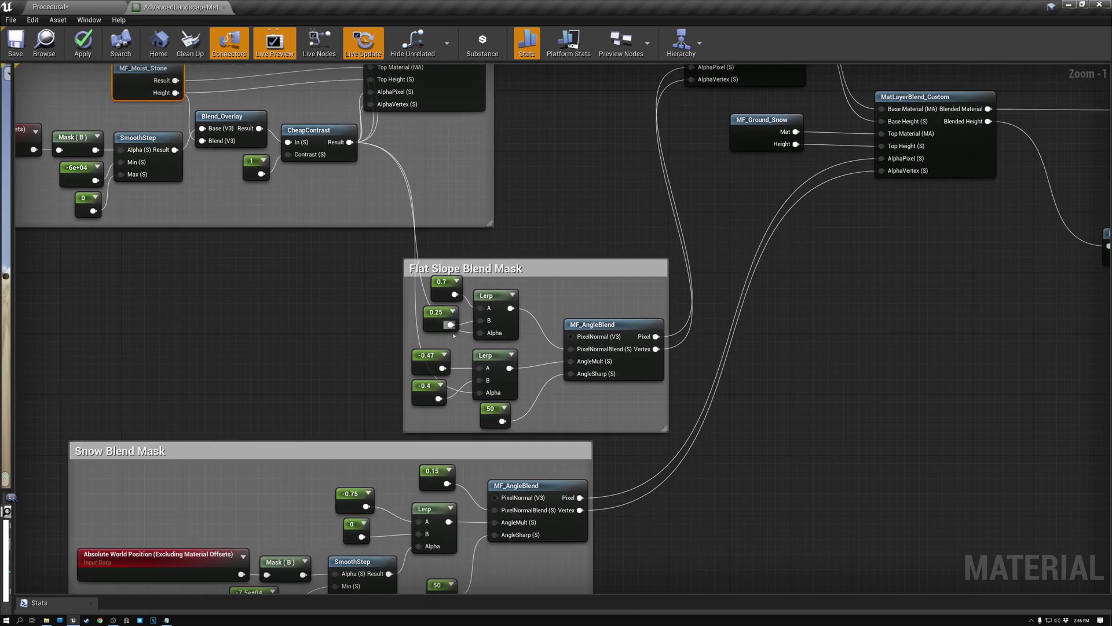
{"action": "right_click_drag", "start_coordinate": [614, 148], "coordinate": [661, 446]}
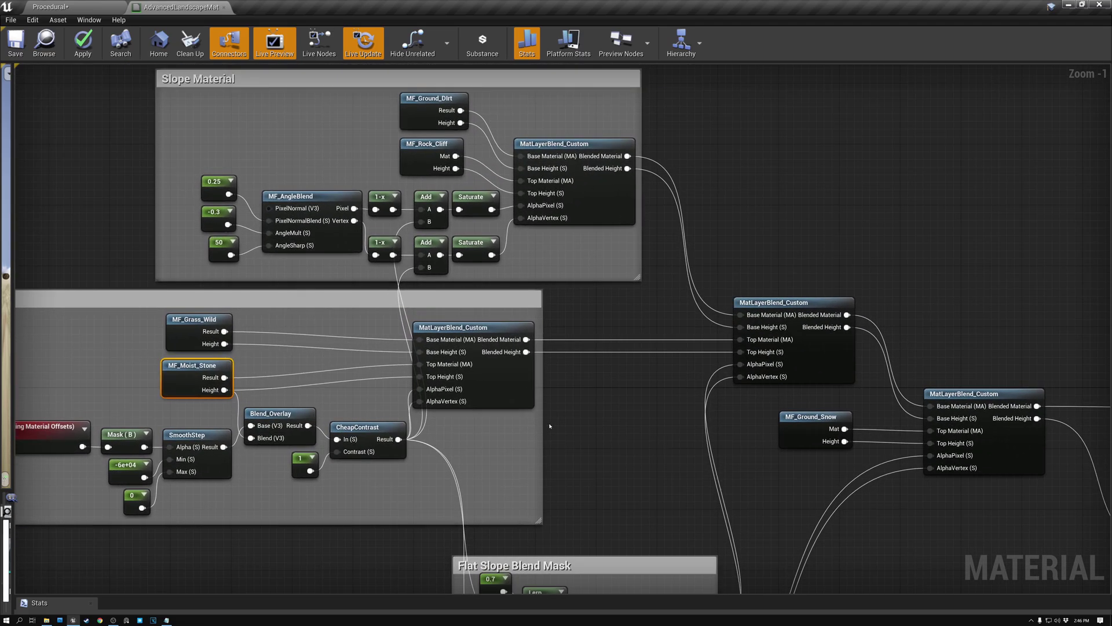
{"action": "right_click_drag", "start_coordinate": [549, 427], "coordinate": [585, 320]}
{"action": "right_click_drag", "start_coordinate": [830, 415], "coordinate": [501, 155]}
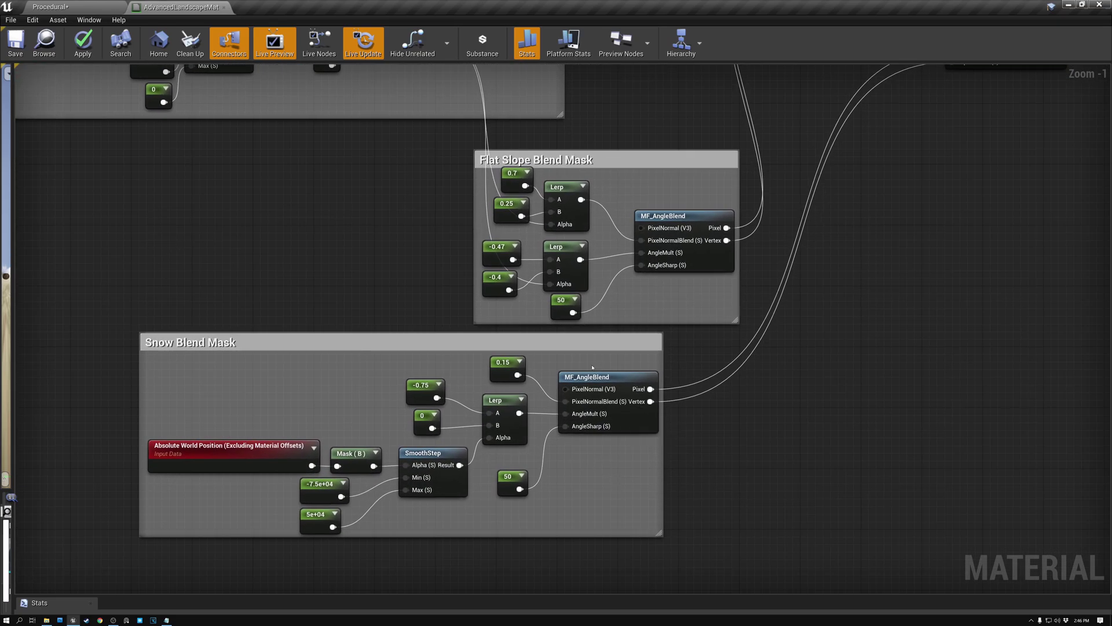
{"action": "right_click_drag", "start_coordinate": [805, 98], "coordinate": [402, 374]}
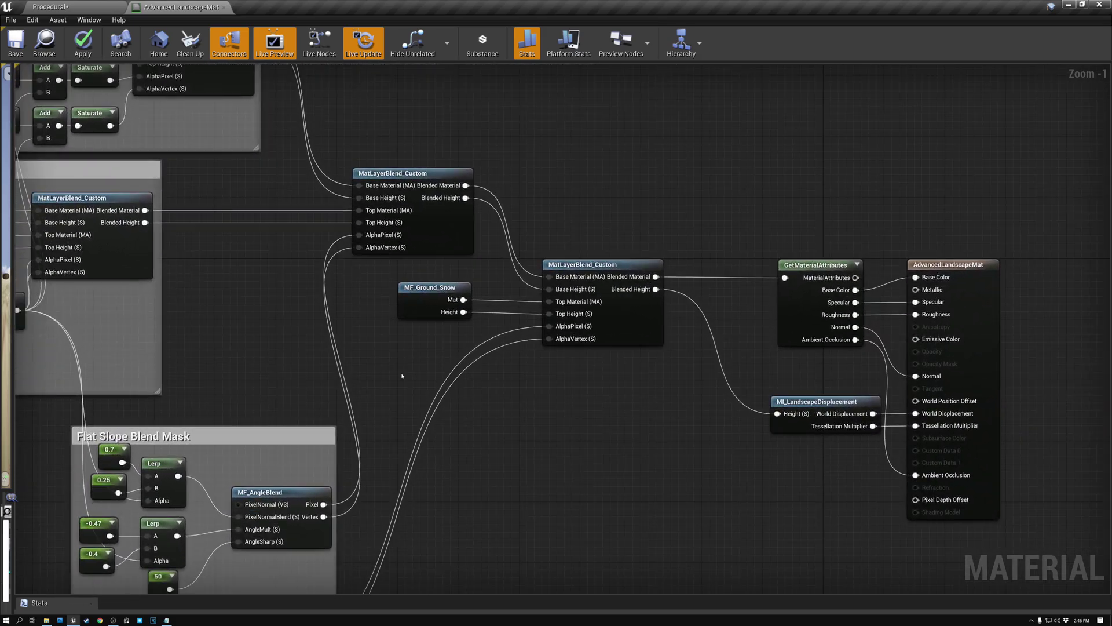
Examine the MF_Ground_Snow layer and the GetMaterialAttributes node that feeds the final AdvancedLandscapeMat output
{"action": "left_click", "coordinate": [435, 302]}
{"action": "right_click_drag", "start_coordinate": [656, 410], "coordinate": [400, 364]}
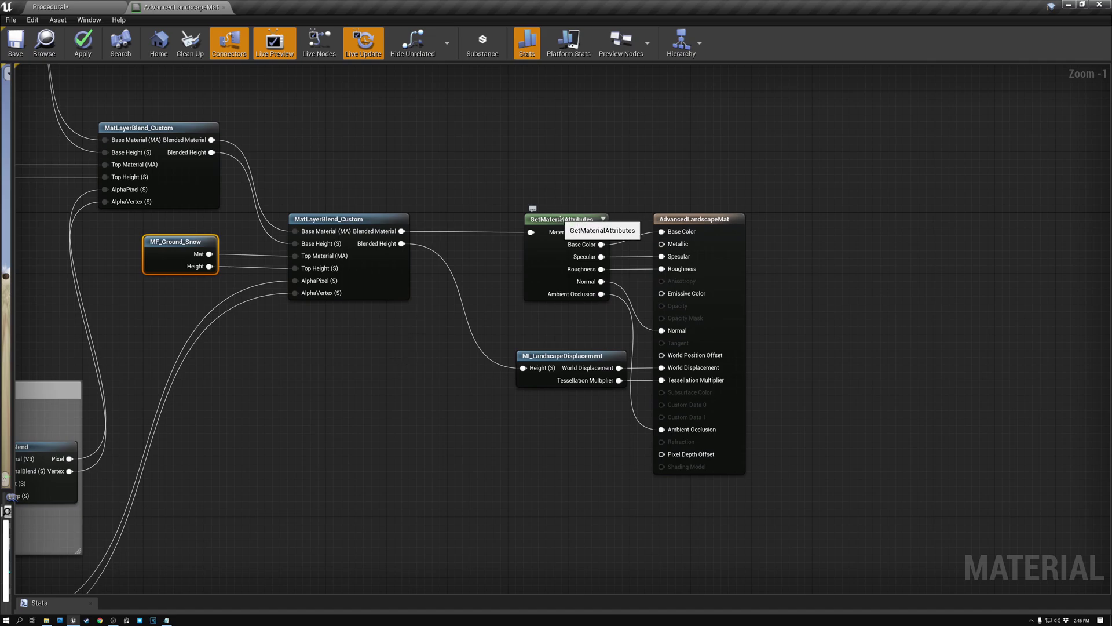
{"action": "left_click", "coordinate": [555, 220]}
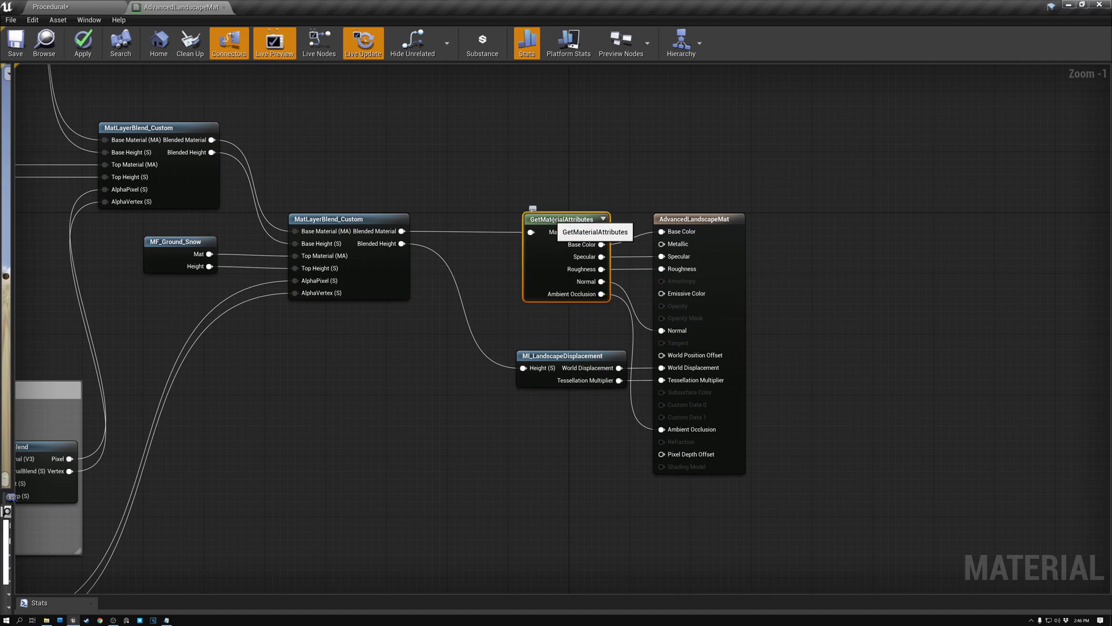
{"action": "left_click", "coordinate": [710, 218]}
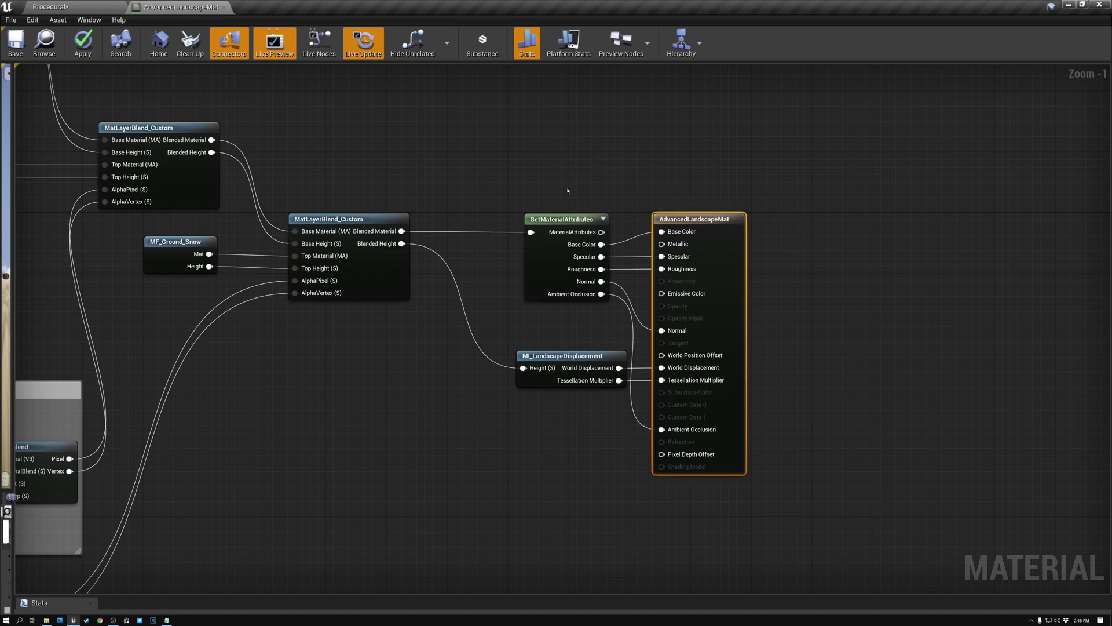
{"action": "left_click", "coordinate": [555, 220]}
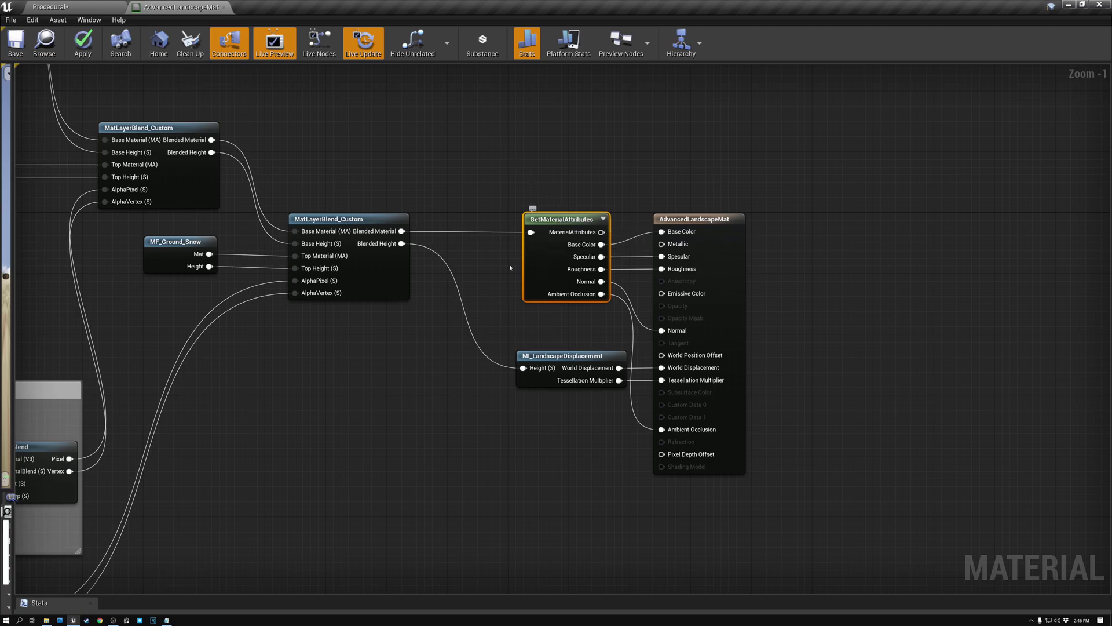
Add a BreakMaterialAttributes node in the empty area below the final MatLayerBlend_Custom node
{"action": "right_click", "coordinate": [336, 356]}
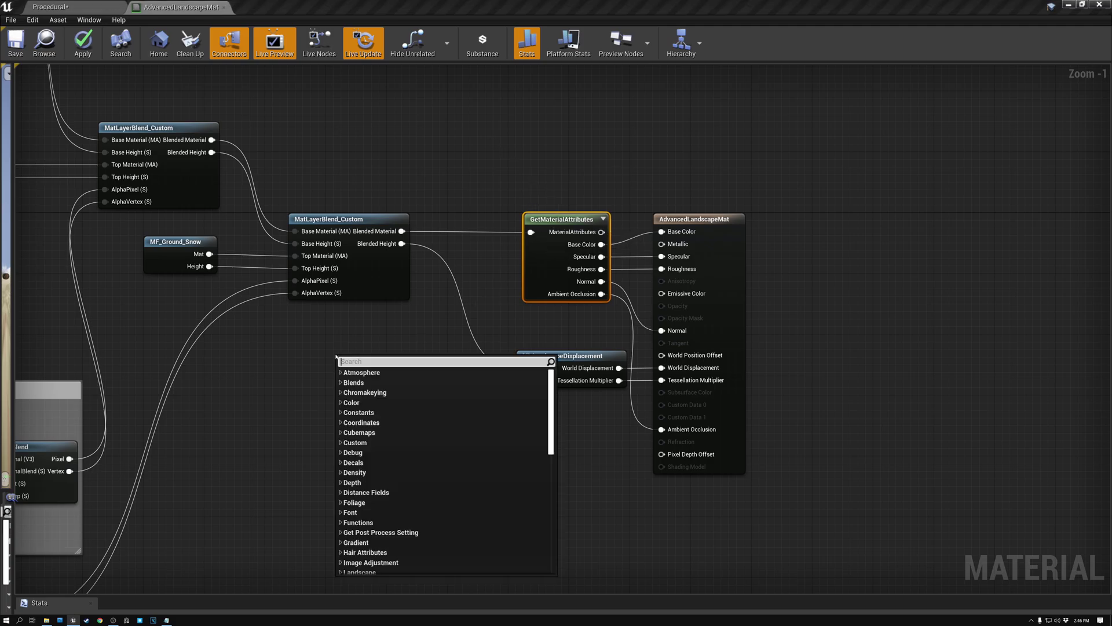
{"action": "type", "text": "break"}
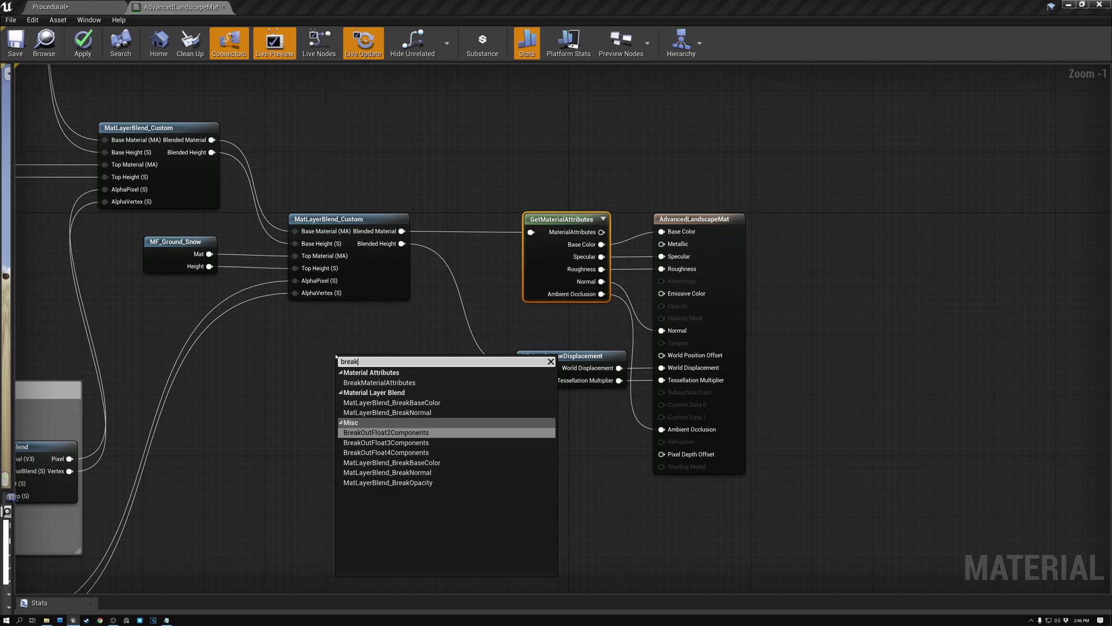
{"action": "left_click", "coordinate": [379, 382]}
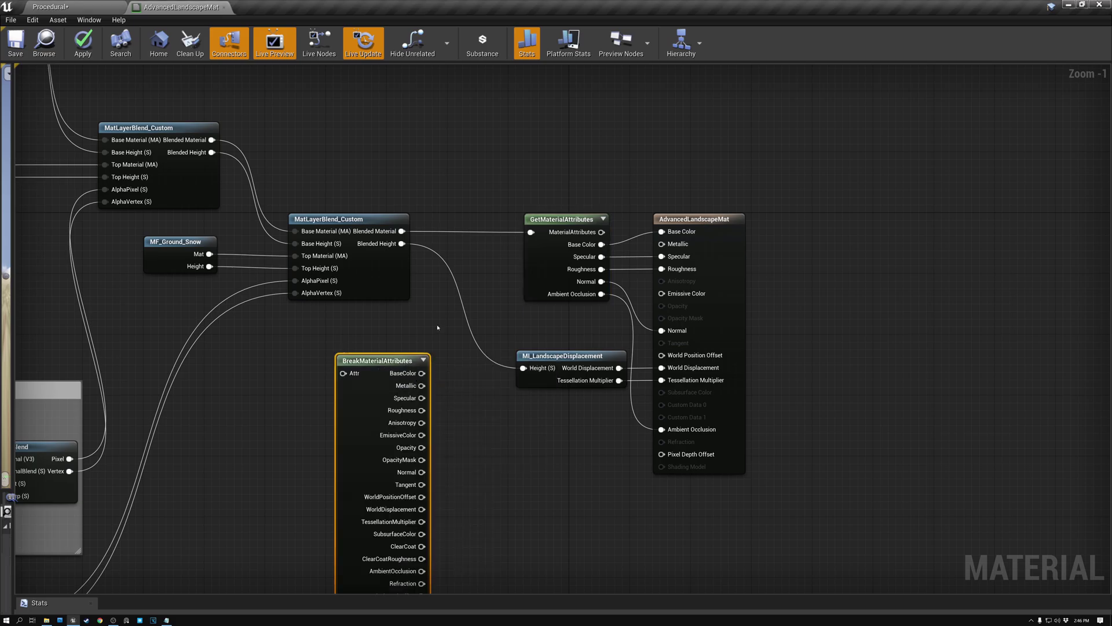
{"action": "right_click_drag", "start_coordinate": [438, 328], "coordinate": [498, 196]}
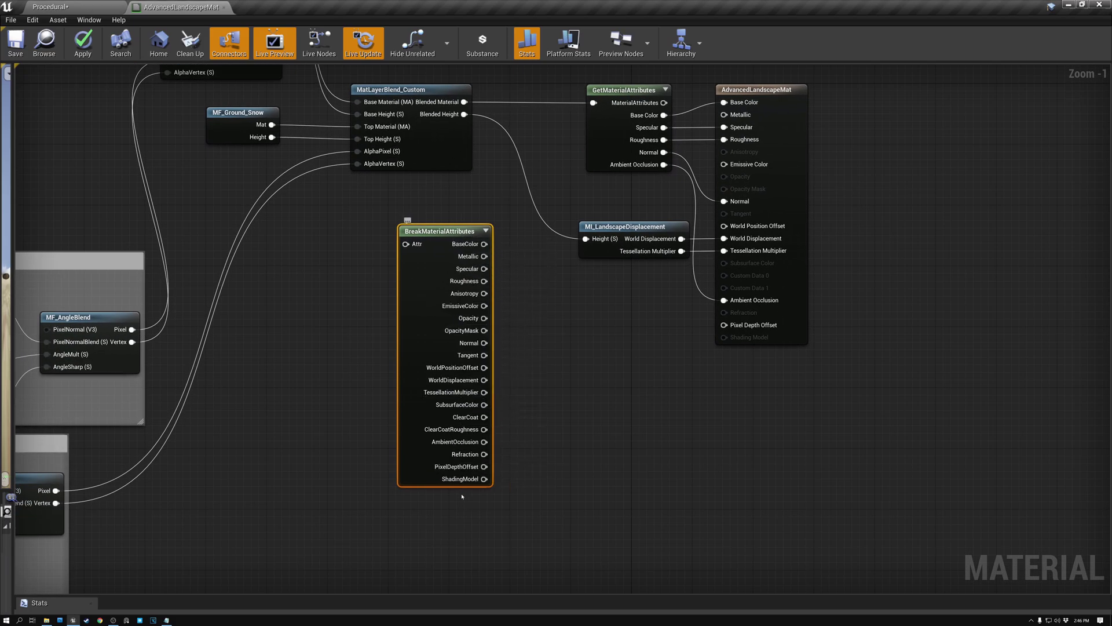
{"action": "left_click_drag", "start_coordinate": [443, 232], "coordinate": [371, 236]}
Add a second GetMaterialAttributes node beside the BreakMaterialAttributes node
{"action": "right_click", "coordinate": [443, 292]}
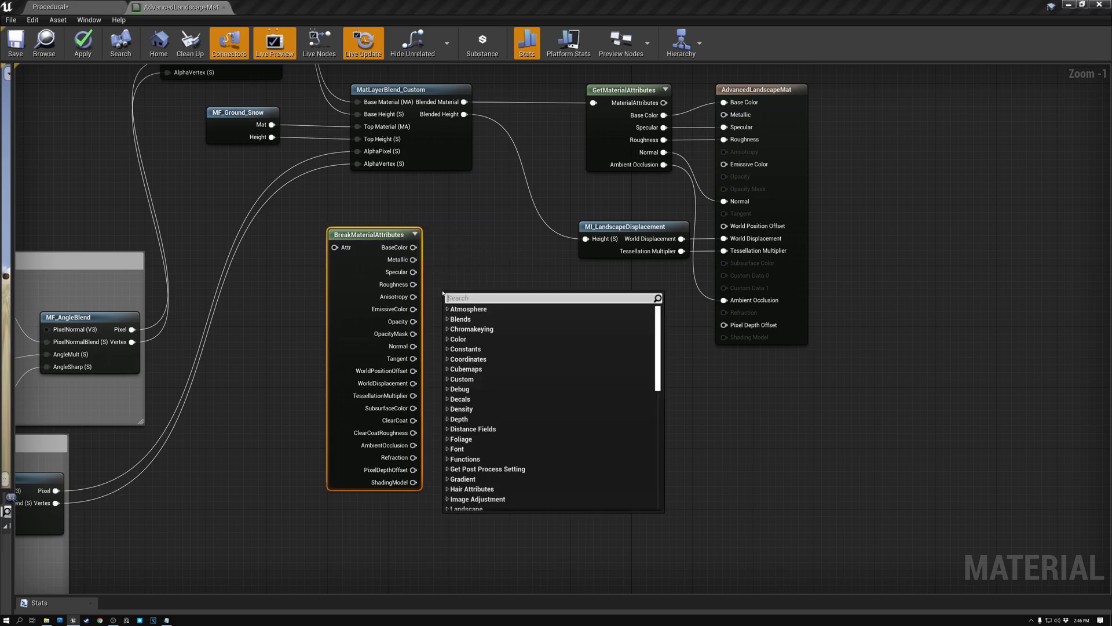
{"action": "type", "text": "gert"}
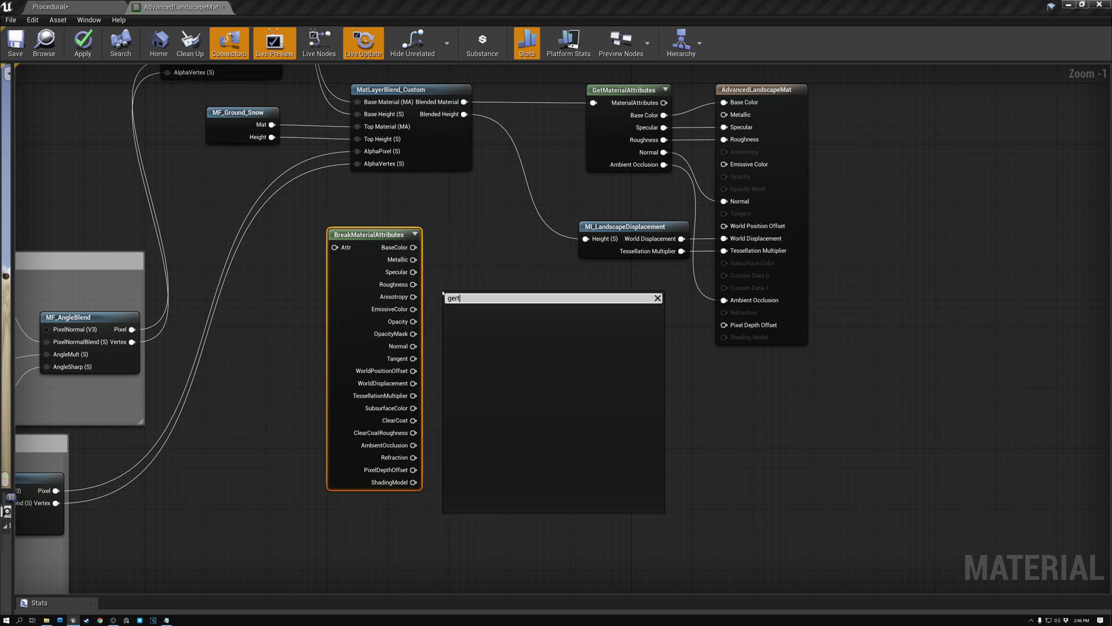
{"action": "key", "text": "BackSpace"}
{"action": "key", "text": "BackSpace"}
{"action": "type", "text": "t"}
{"action": "key", "text": "Return"}
{"action": "left_click_drag", "start_coordinate": [486, 299], "coordinate": [499, 259]}
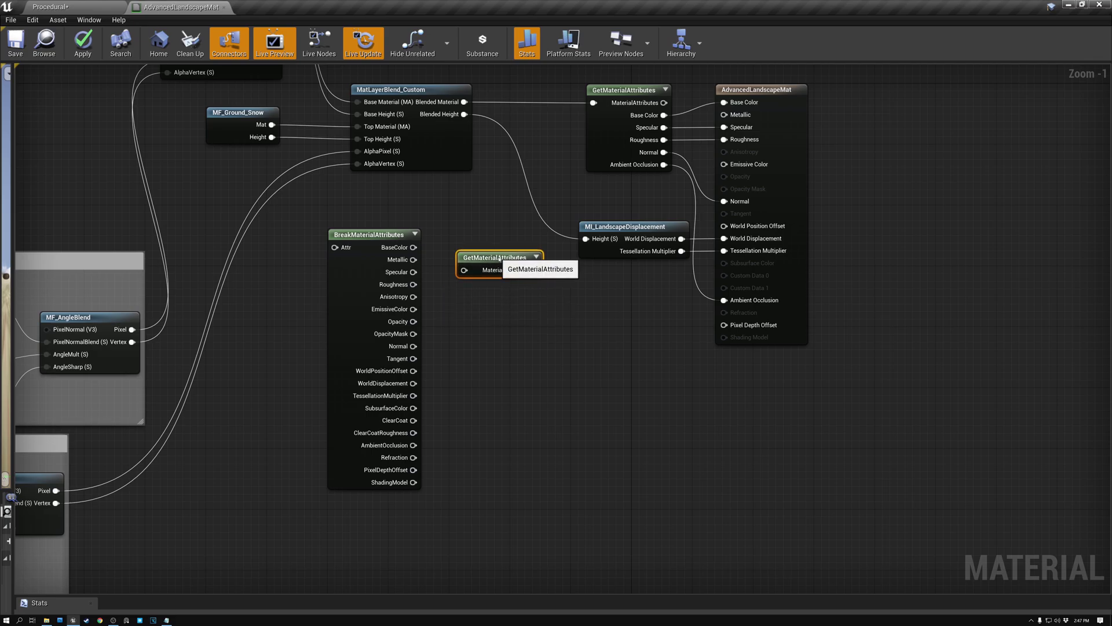
Widen the preview and Details area beside the graph and give Details more height
{"action": "left_click_drag", "start_coordinate": [13, 234], "coordinate": [204, 243]}
{"action": "left_click_drag", "start_coordinate": [85, 491], "coordinate": [87, 316]}
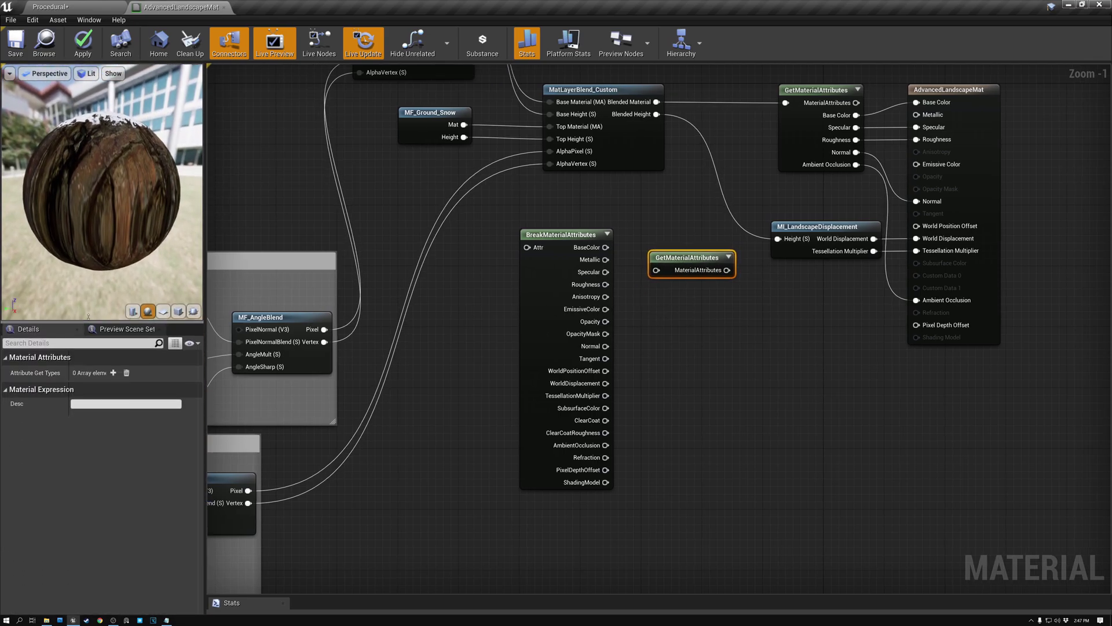
Add BaseColor, Metallic and Specular entries to the Attribute Get Types of the new GetMaterialAttributes node
{"action": "left_click", "coordinate": [113, 366]}
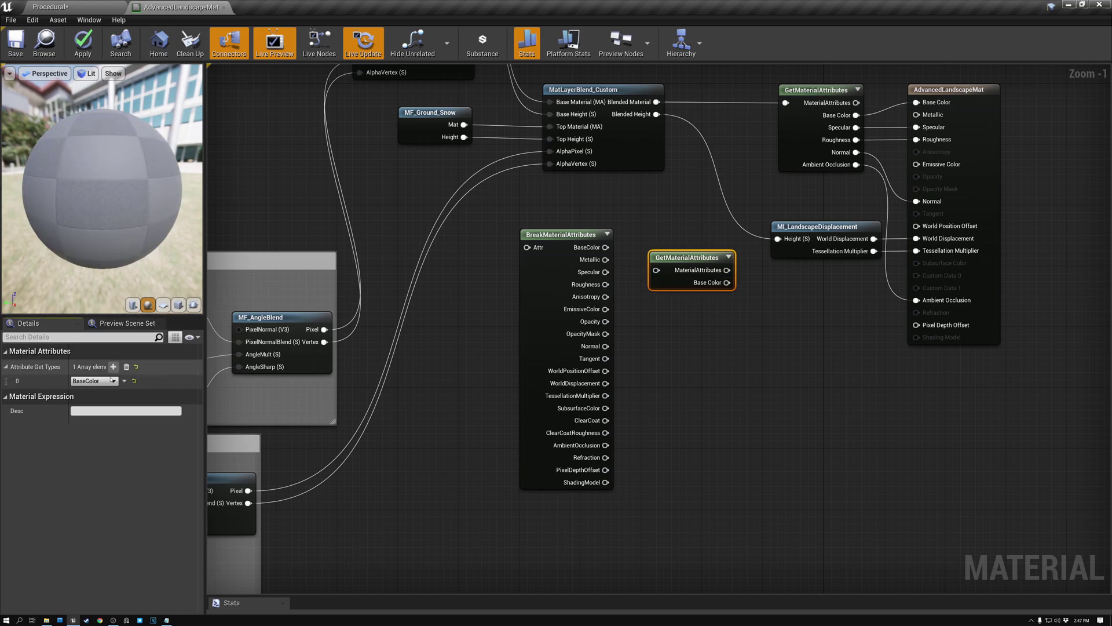
{"action": "left_click", "coordinate": [113, 367]}
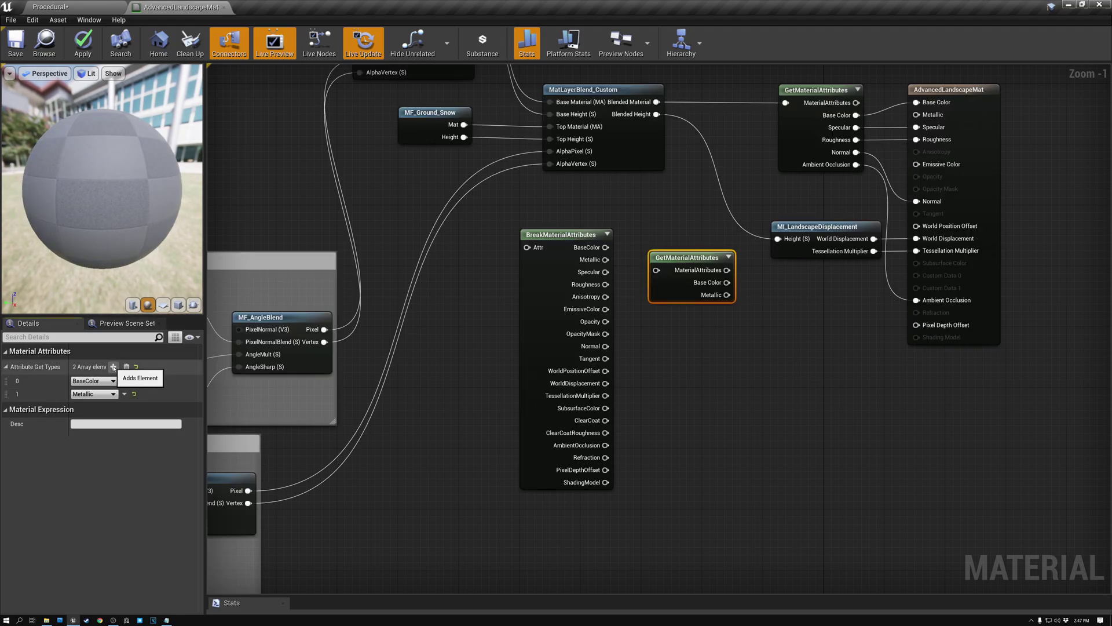
{"action": "left_click", "coordinate": [113, 367]}
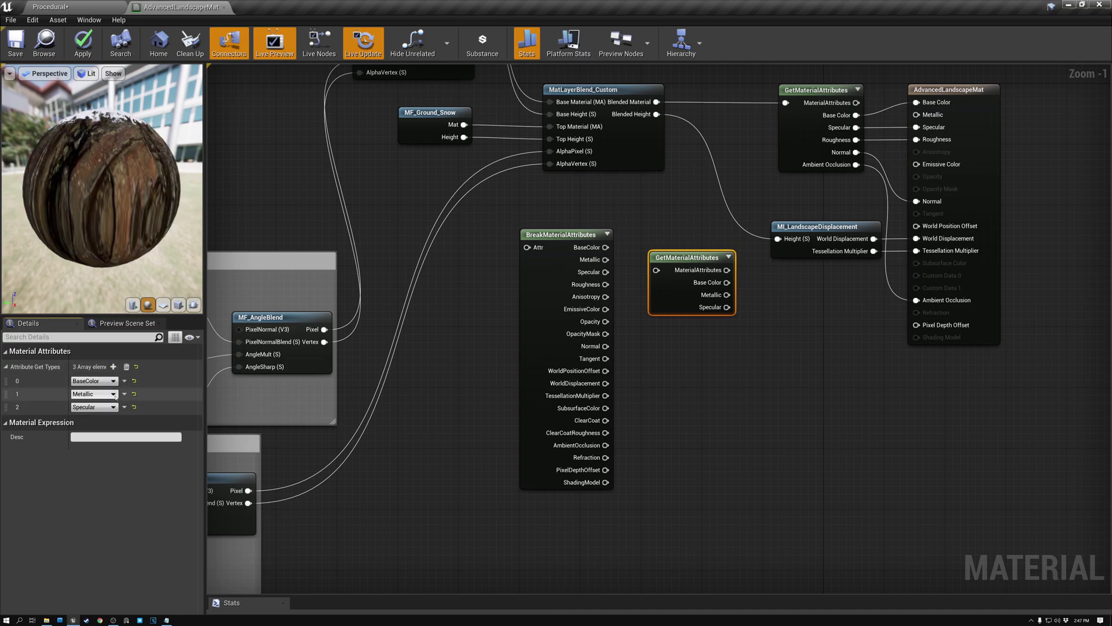
{"action": "left_click", "coordinate": [115, 382]}
{"action": "left_click", "coordinate": [116, 382]}
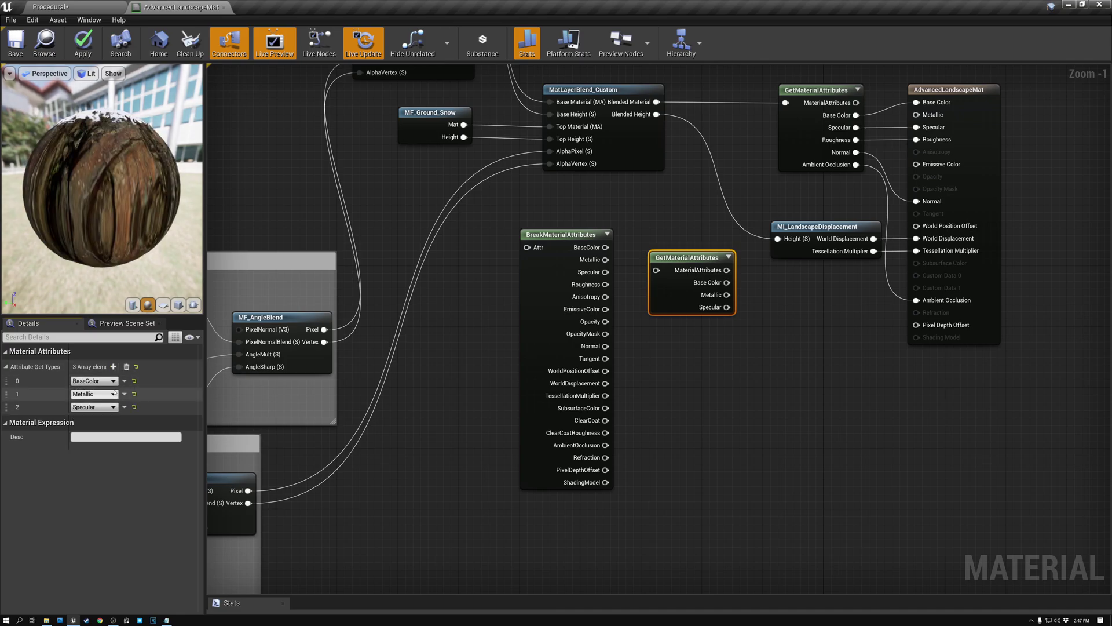
{"action": "left_click", "coordinate": [113, 395]}
{"action": "left_click", "coordinate": [113, 396]}
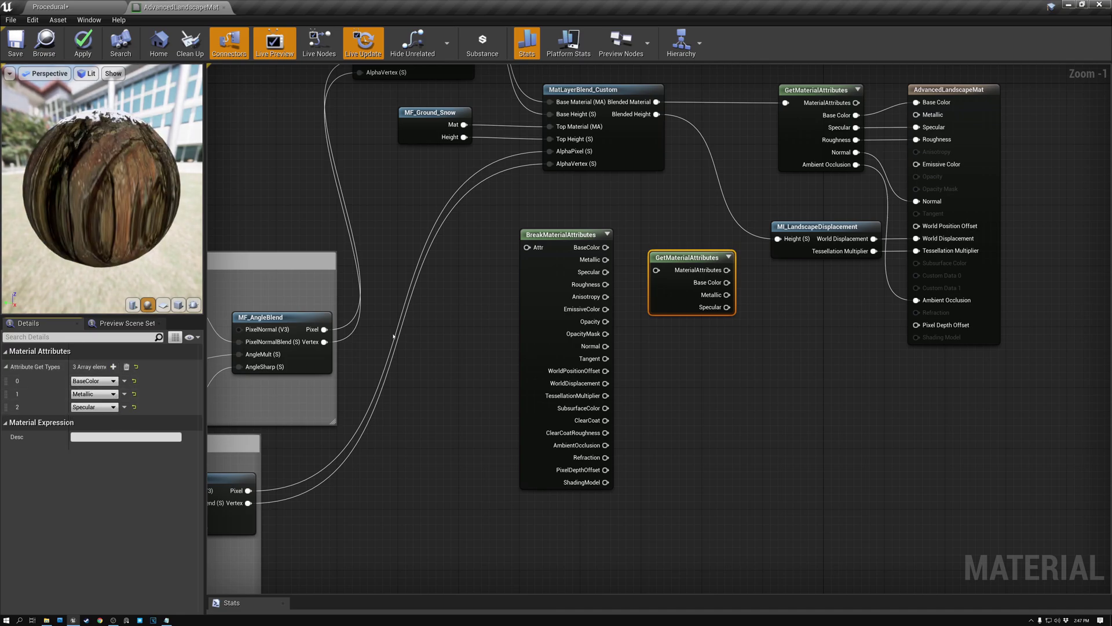
Check the attribute list of the connected GetMaterialAttributes node and delete the unconnected BreakMaterialAttributes and GetMaterialAttributes nodes
{"action": "right_click_drag", "start_coordinate": [660, 229], "coordinate": [550, 309]}
{"action": "left_click", "coordinate": [708, 199]}
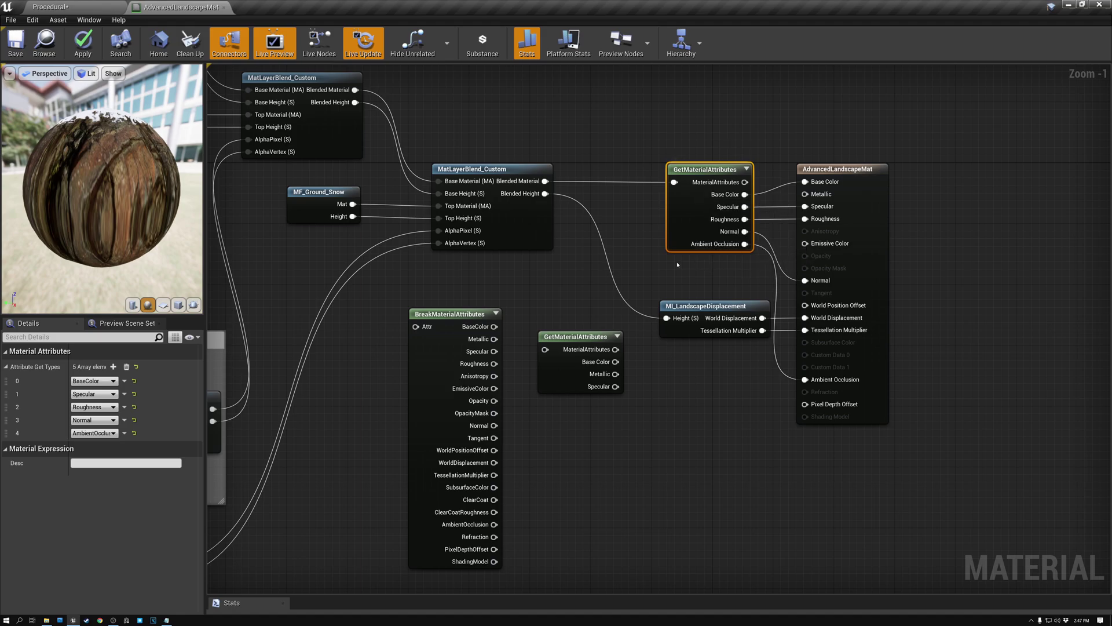
{"action": "left_click_drag", "start_coordinate": [469, 293], "coordinate": [602, 427]}
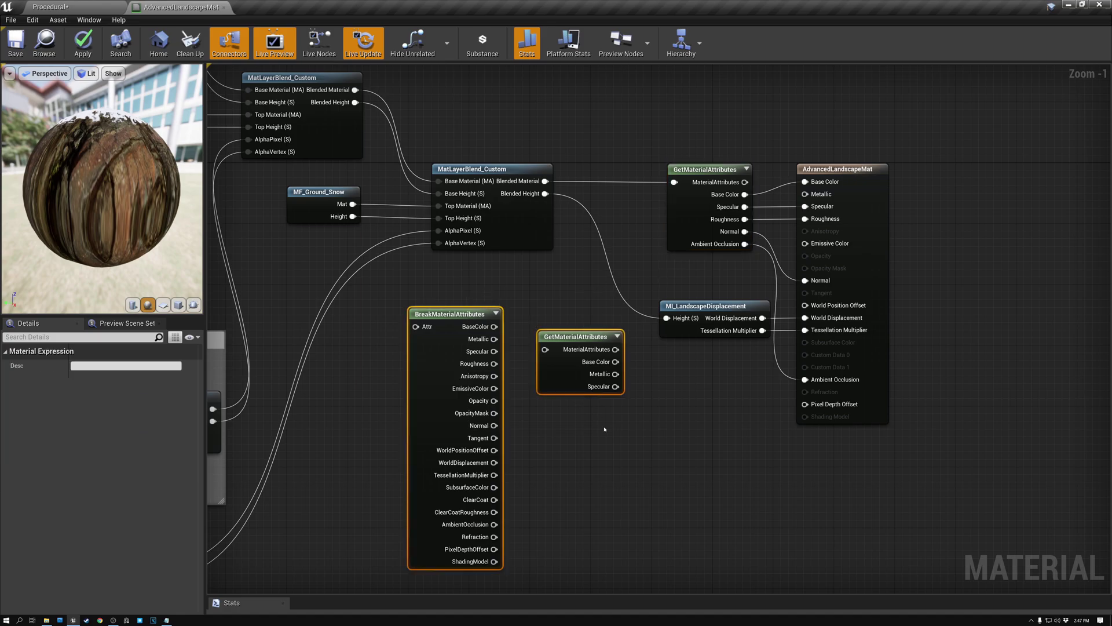
{"action": "key", "text": "Delete"}
Add a SetMaterialAttributes node in the empty area below the final MatLayerBlend_Custom node
{"action": "right_click", "coordinate": [448, 353]}
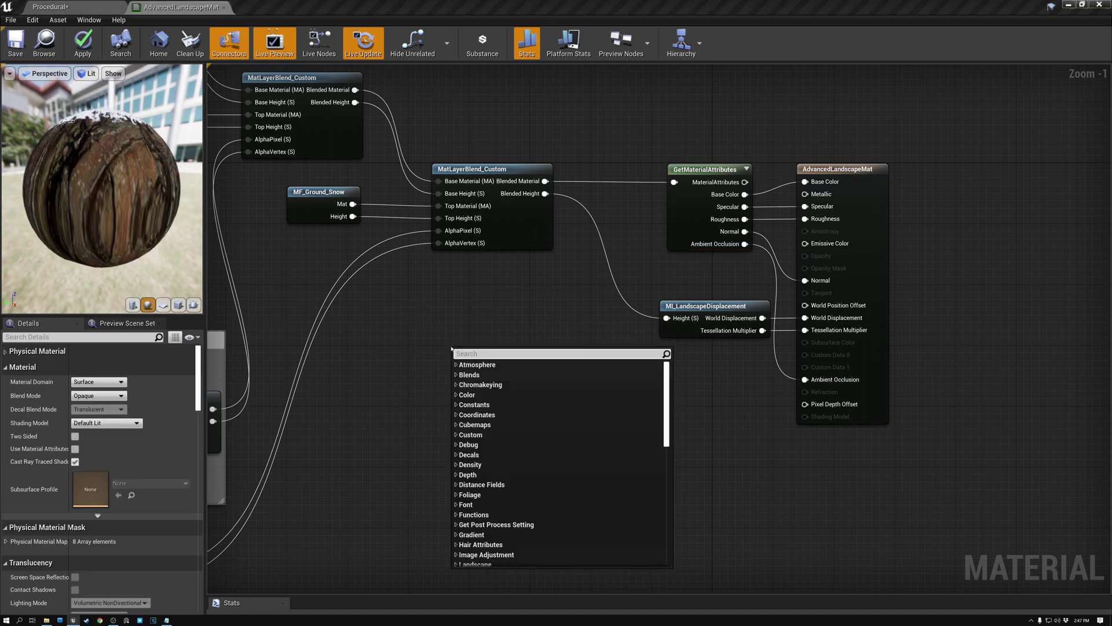
{"action": "type", "text": "set"}
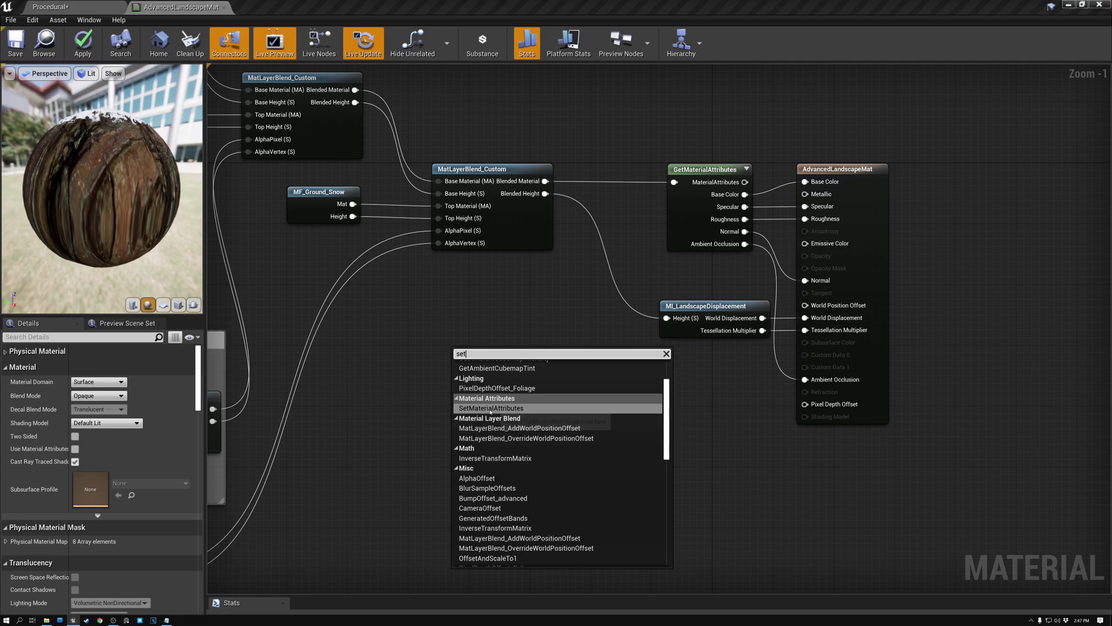
{"action": "left_click", "coordinate": [465, 409]}
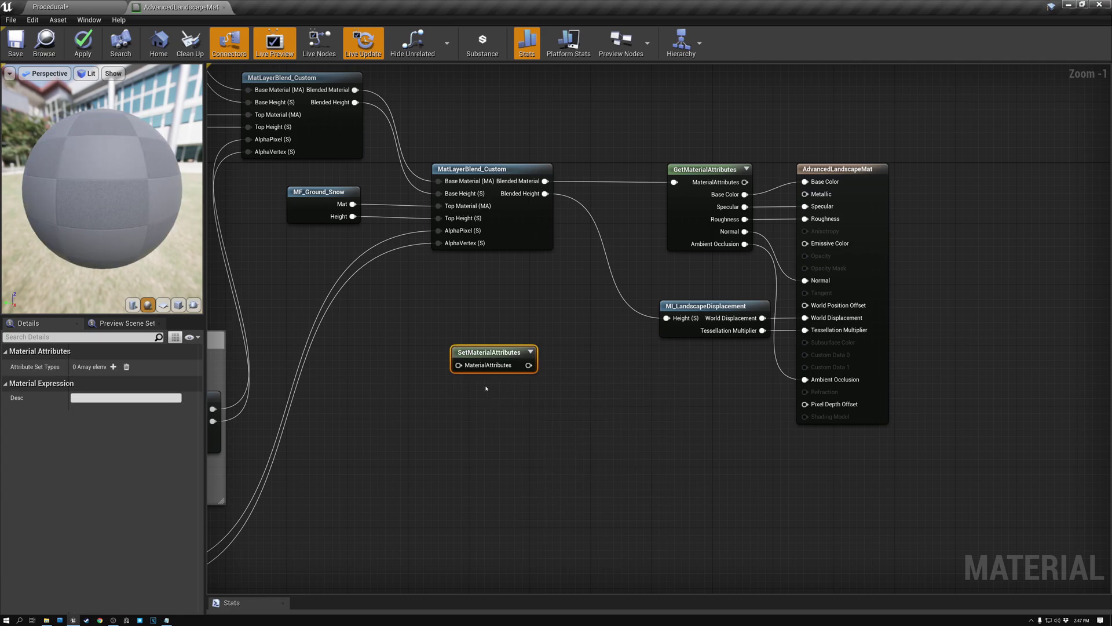
Add BaseColor, Metallic and Specular entries to the SetMaterialAttributes node's Attribute Set Types, and delete that node
{"action": "left_click", "coordinate": [113, 366]}
{"action": "left_click", "coordinate": [113, 366]}
{"action": "left_click", "coordinate": [113, 366]}
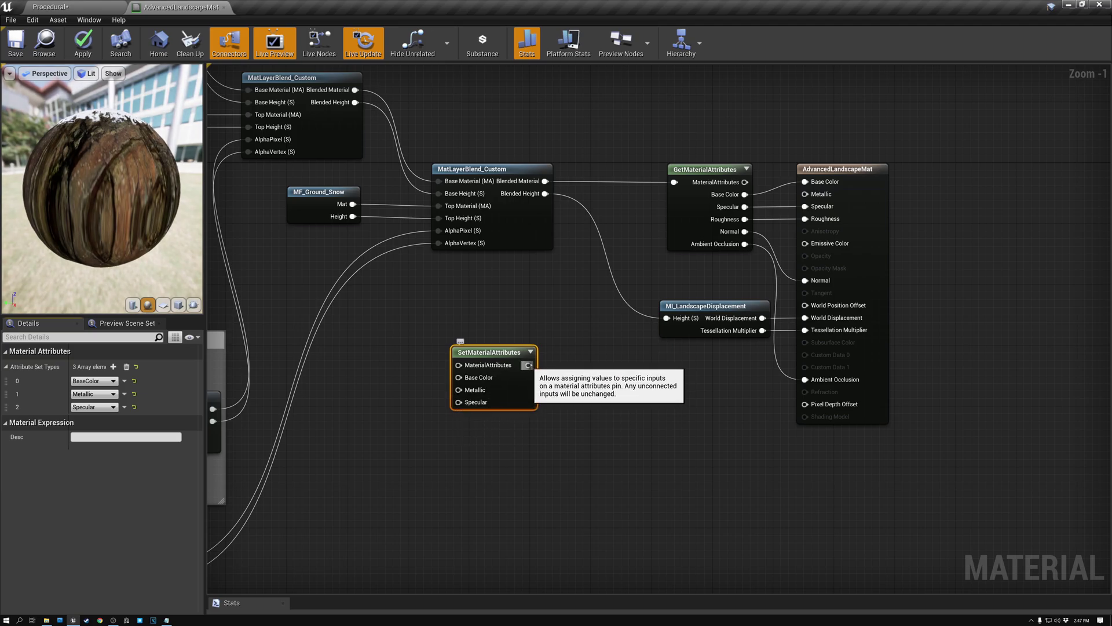
{"action": "left_click_drag", "start_coordinate": [497, 351], "coordinate": [810, 97]}
{"action": "key", "text": "Delete"}
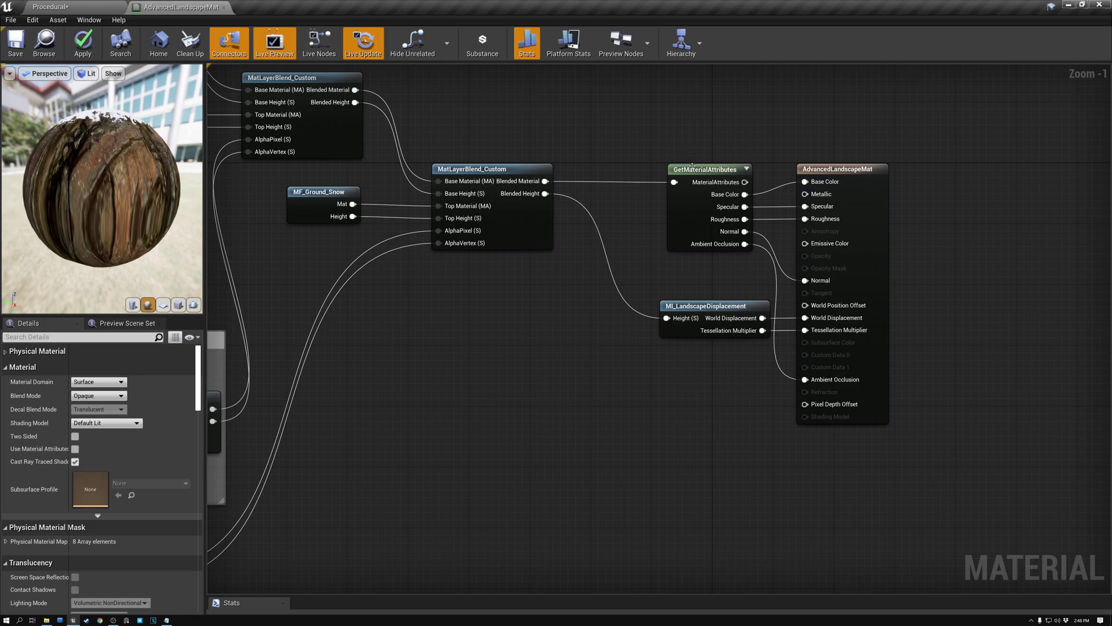
{"action": "left_click", "coordinate": [693, 167]}
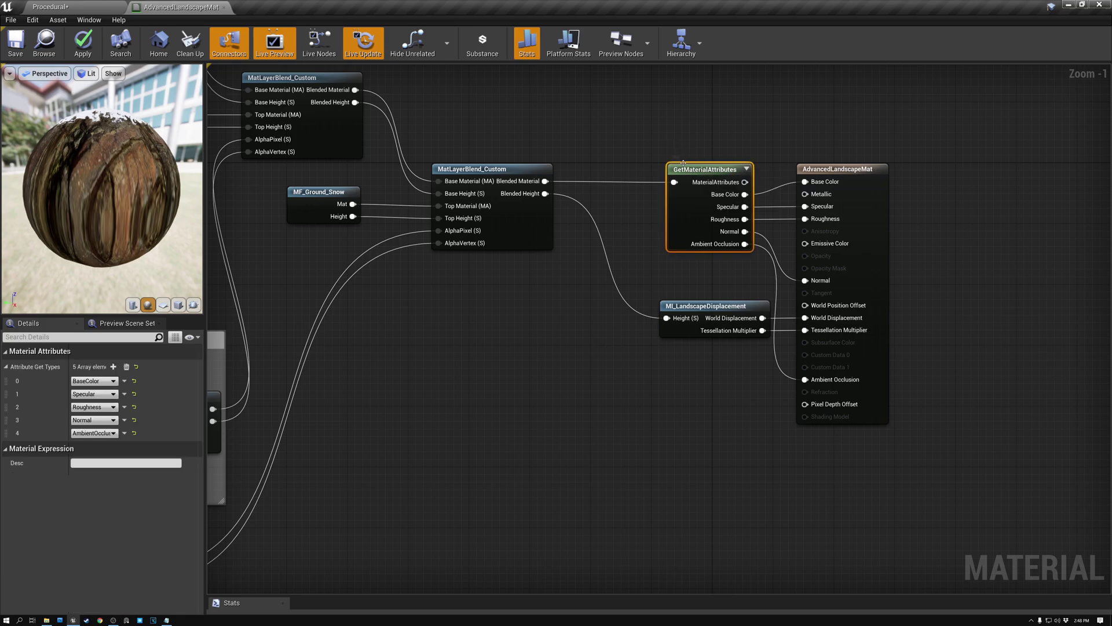
{"action": "left_click", "coordinate": [651, 122]}
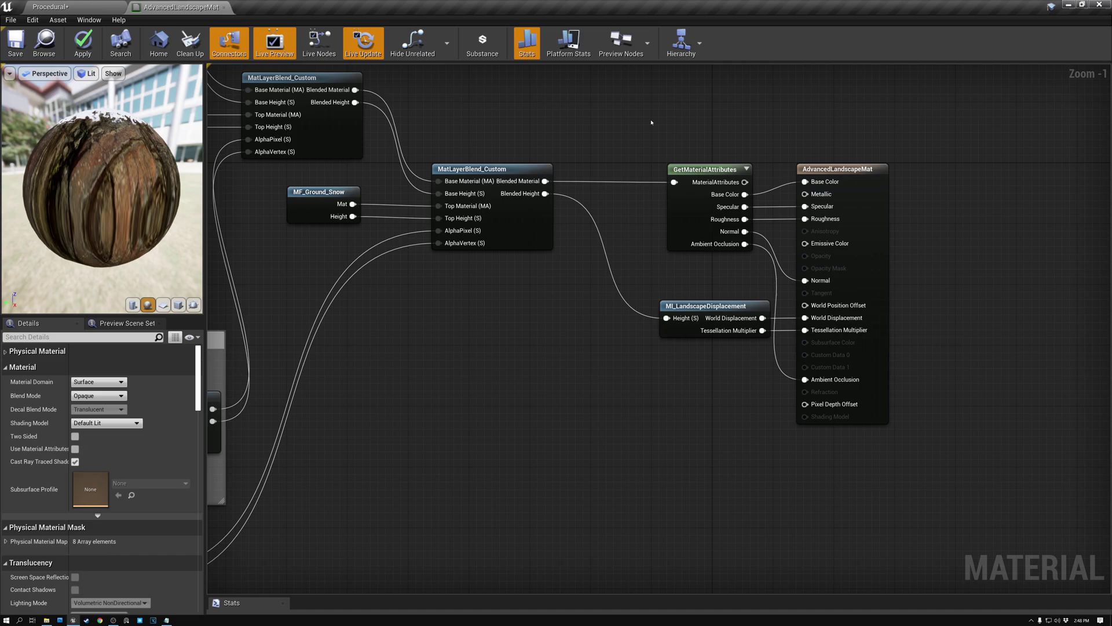
Add a LandscapeLayerBlend node in the empty area below the final MatLayerBlend_Custom node
{"action": "right_click", "coordinate": [491, 323]}
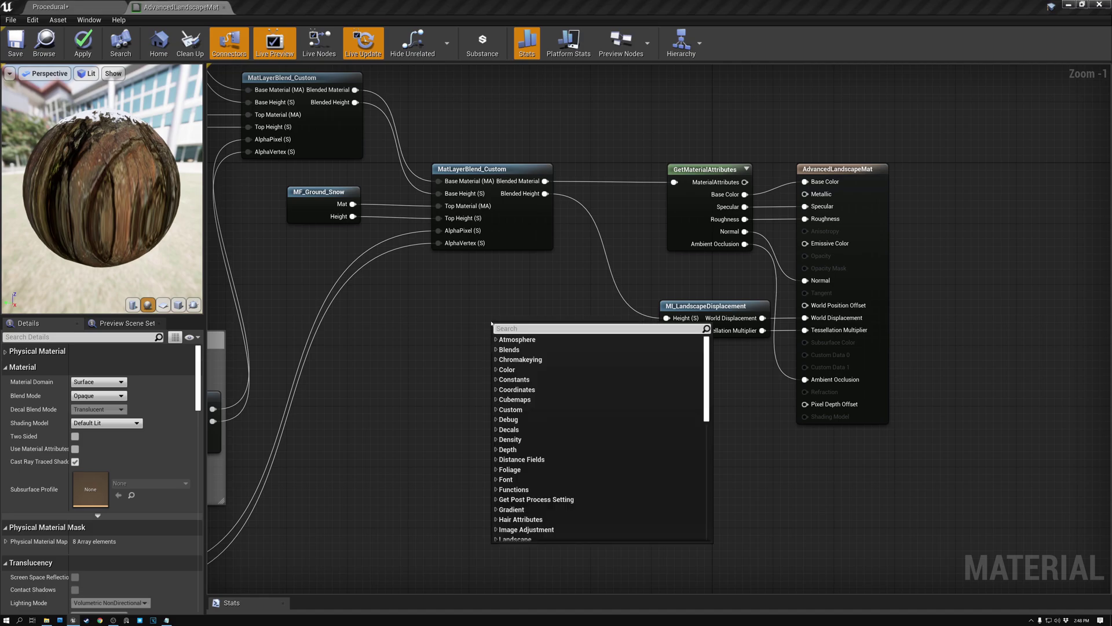
{"action": "type", "text": "landscape"}
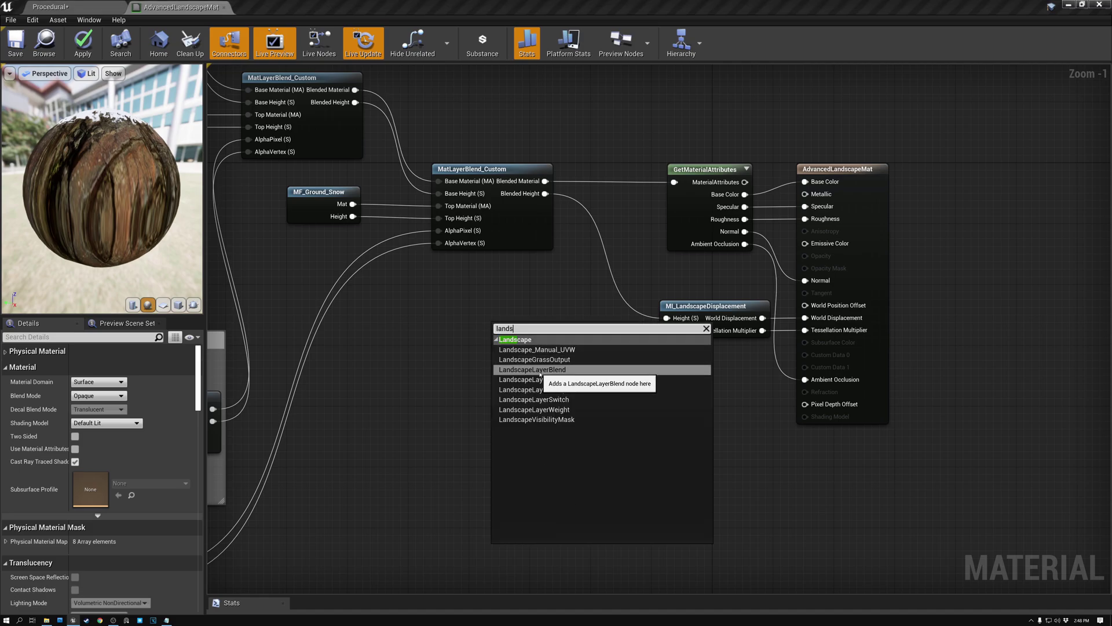
{"action": "left_click", "coordinate": [539, 376]}
{"action": "left_click_drag", "start_coordinate": [513, 328], "coordinate": [521, 292]}
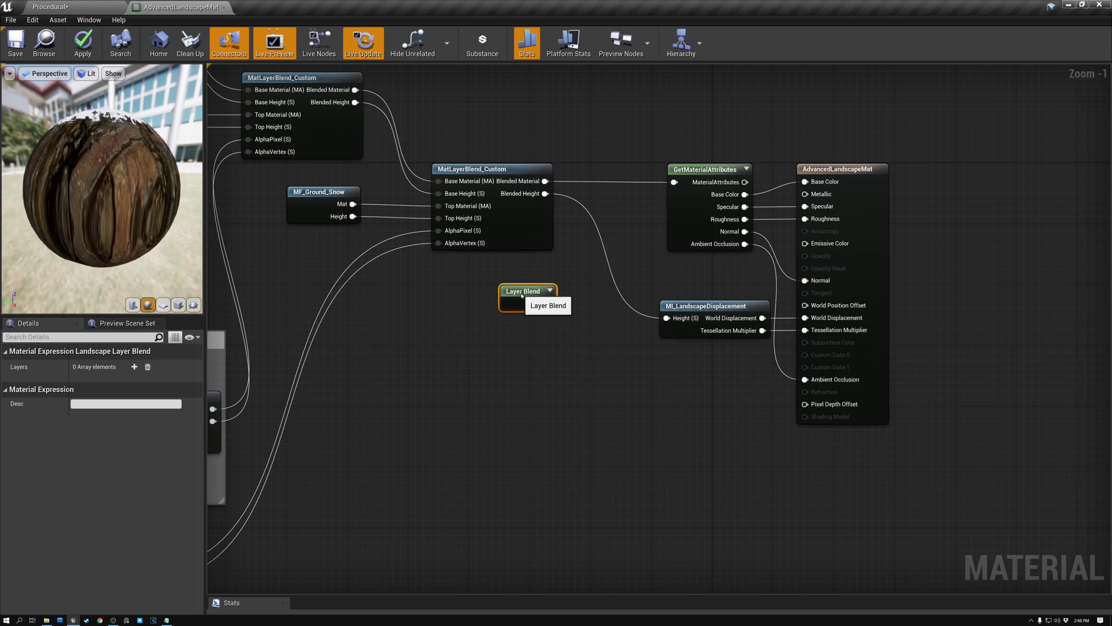
{"action": "left_click_drag", "start_coordinate": [522, 292], "coordinate": [508, 300]}
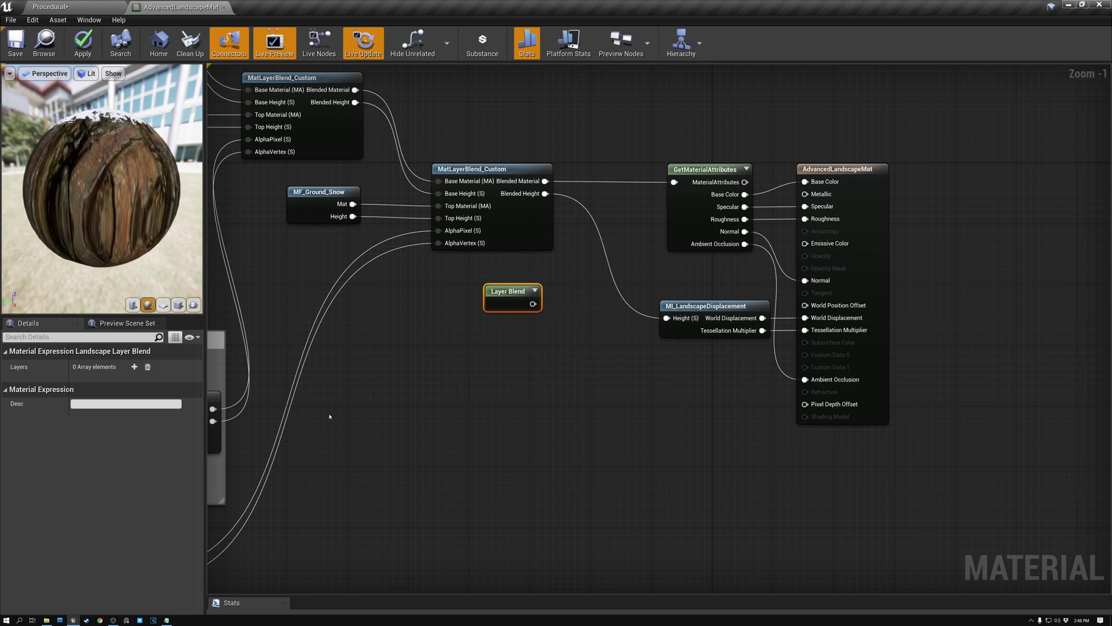
Add a first layer named Auto to the Layer Blend node and set its Preview Weight to 1
{"action": "left_click", "coordinate": [133, 366]}
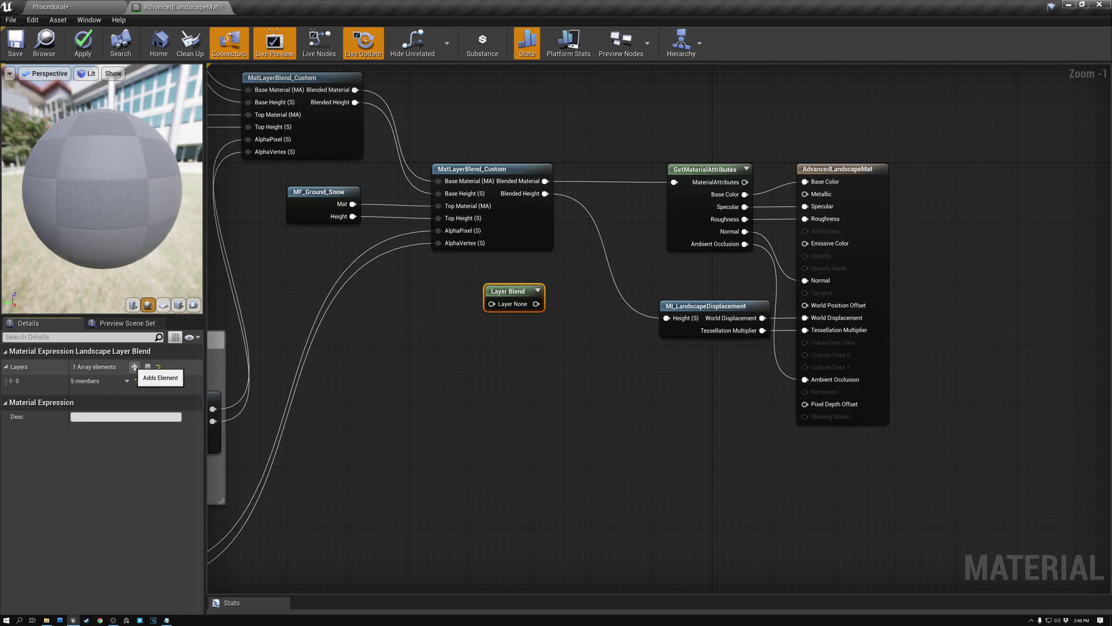
{"action": "left_click", "coordinate": [11, 381]}
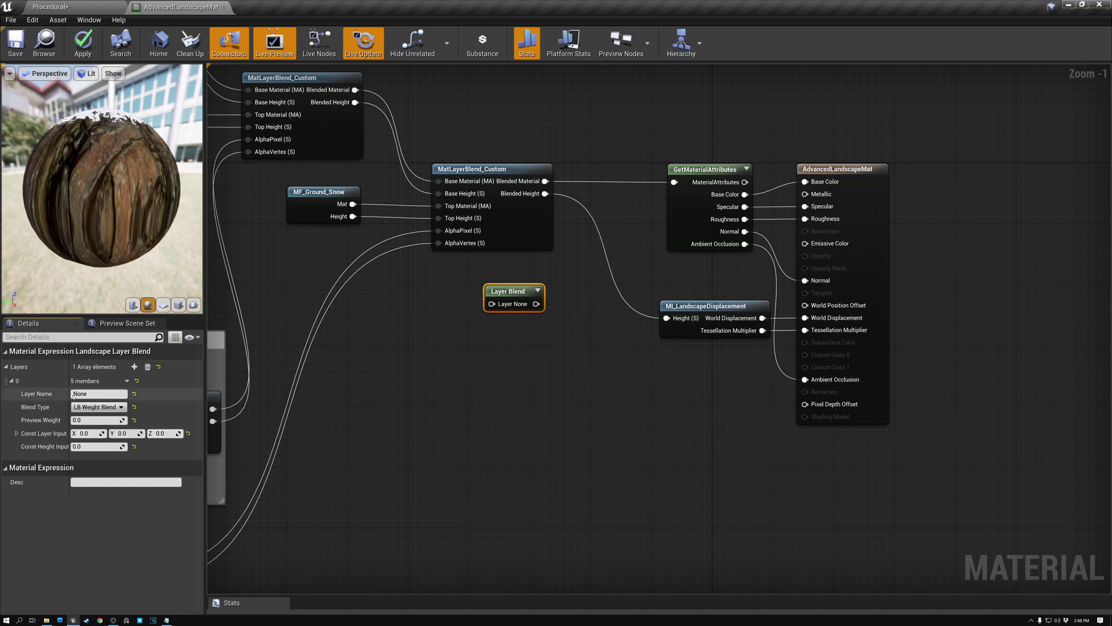
{"action": "left_click", "coordinate": [96, 393]}
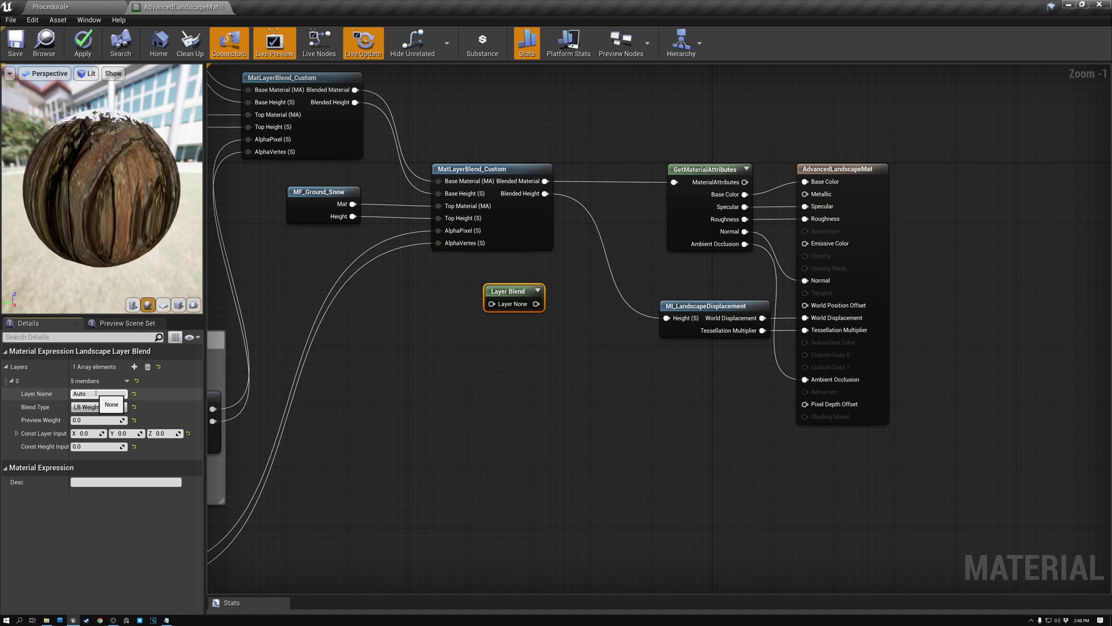
{"action": "left_click", "coordinate": [87, 419]}
{"action": "type", "text": "1"}
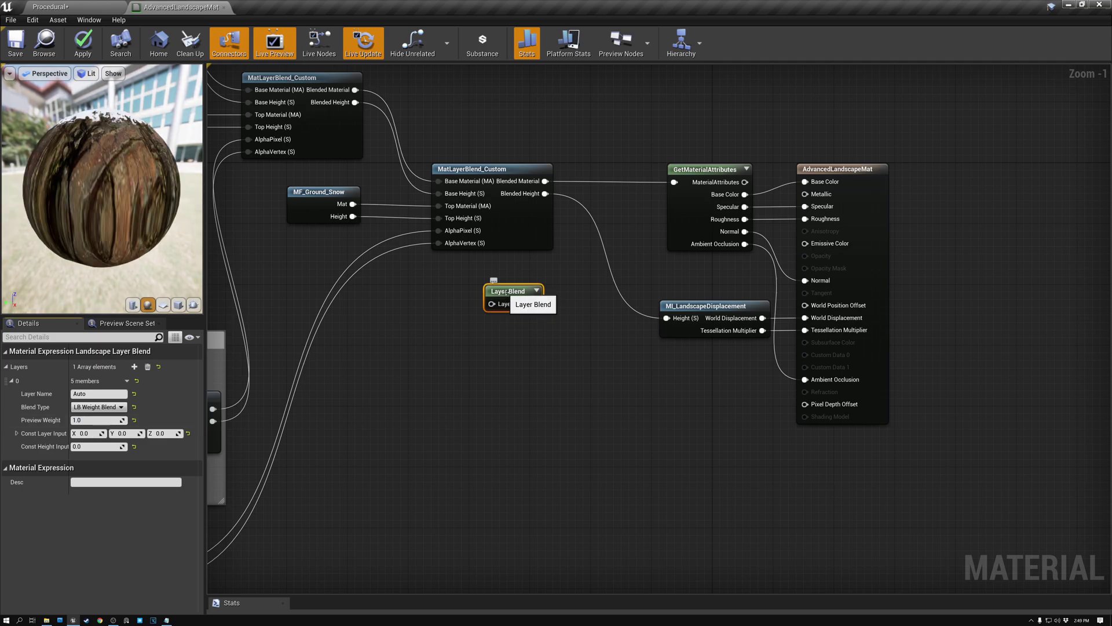
Connect the final MatLayerBlend_Custom node's Blended Material output to the Layer Auto input of the Layer Blend node
{"action": "left_click_drag", "start_coordinate": [507, 298], "coordinate": [538, 306]}
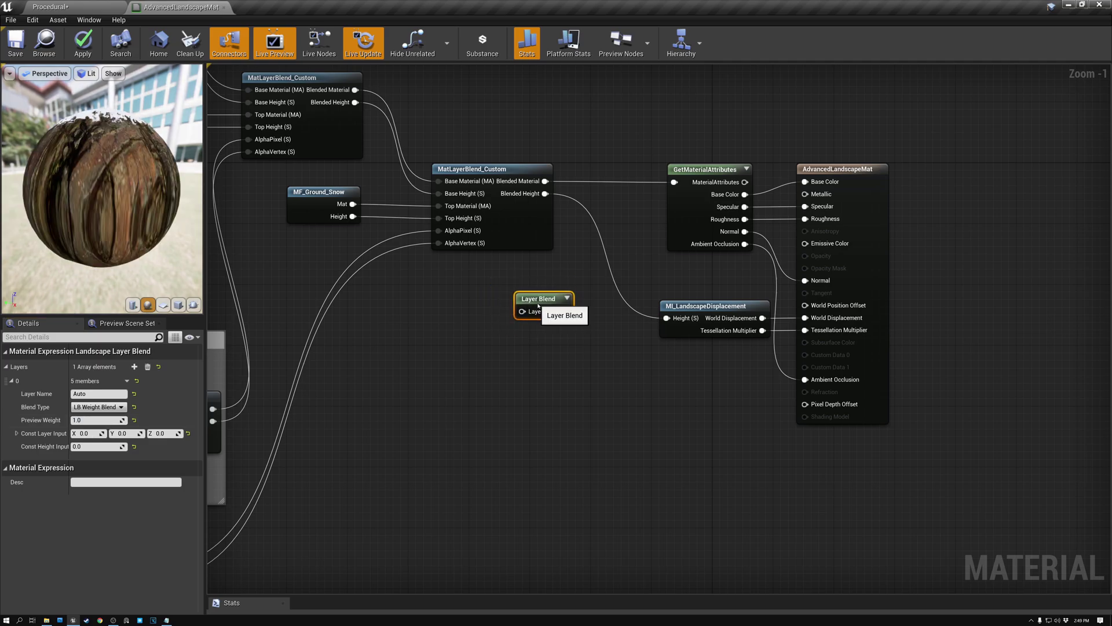
{"action": "scroll", "coordinate": [390, 293], "scroll_direction": "down", "scroll_amount": 3}
{"action": "right_click_drag", "start_coordinate": [389, 293], "coordinate": [729, 374]}
{"action": "scroll", "coordinate": [728, 374], "scroll_direction": "down", "scroll_amount": 1}
{"action": "left_click_drag", "start_coordinate": [249, 91], "coordinate": [777, 523]}
{"action": "right_click_drag", "start_coordinate": [777, 439], "coordinate": [524, 406]}
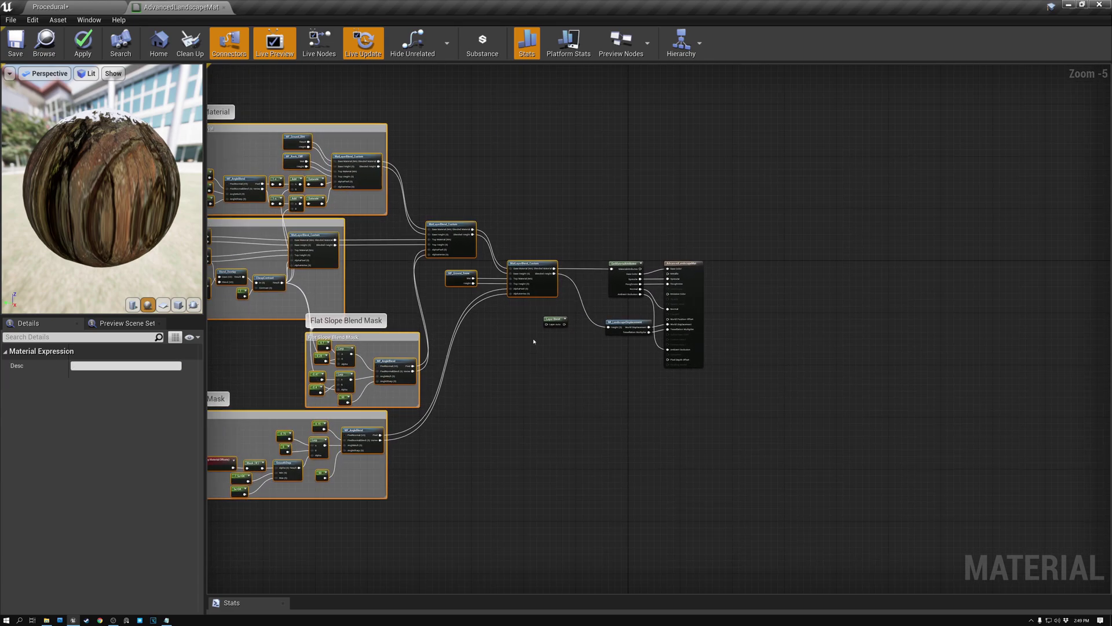
{"action": "scroll", "coordinate": [536, 339], "scroll_direction": "up", "scroll_amount": 4}
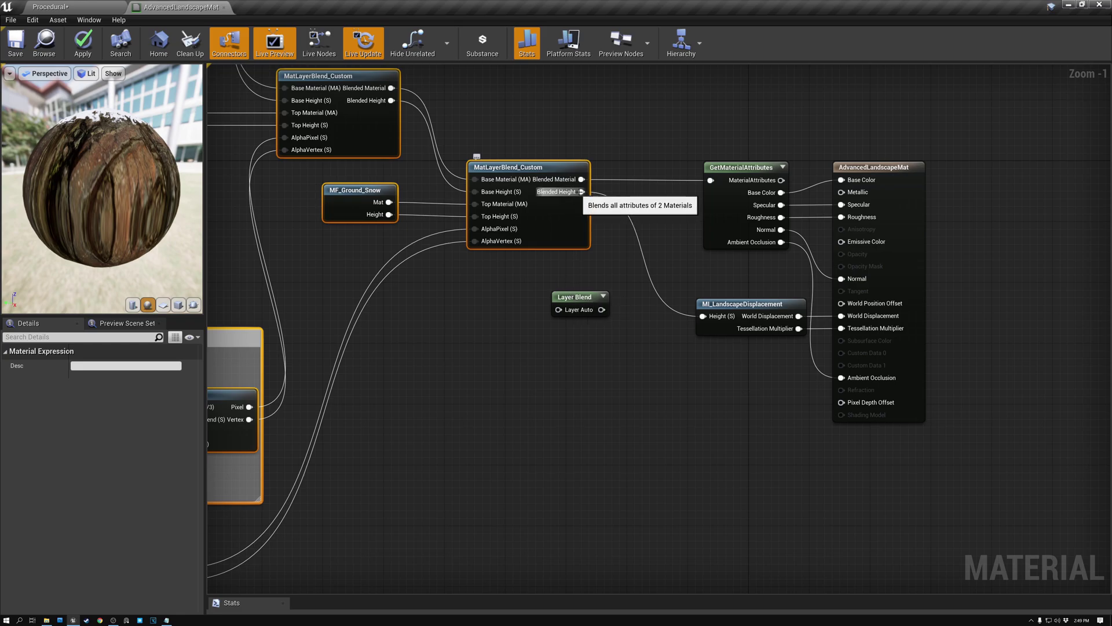
{"action": "left_click_drag", "start_coordinate": [580, 180], "coordinate": [580, 322]}
{"action": "left_click", "coordinate": [579, 308]}
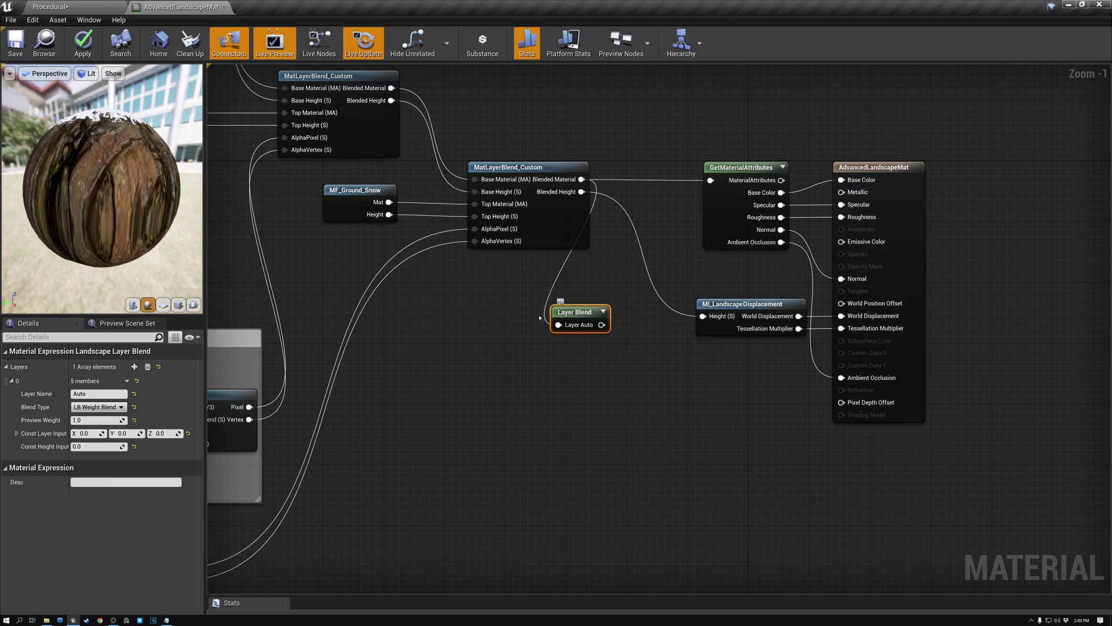
Add a second layer named Flat to the Layer Blend node with the blend type LB Height Blend
{"action": "scroll", "coordinate": [614, 342], "scroll_direction": "down", "scroll_amount": 4}
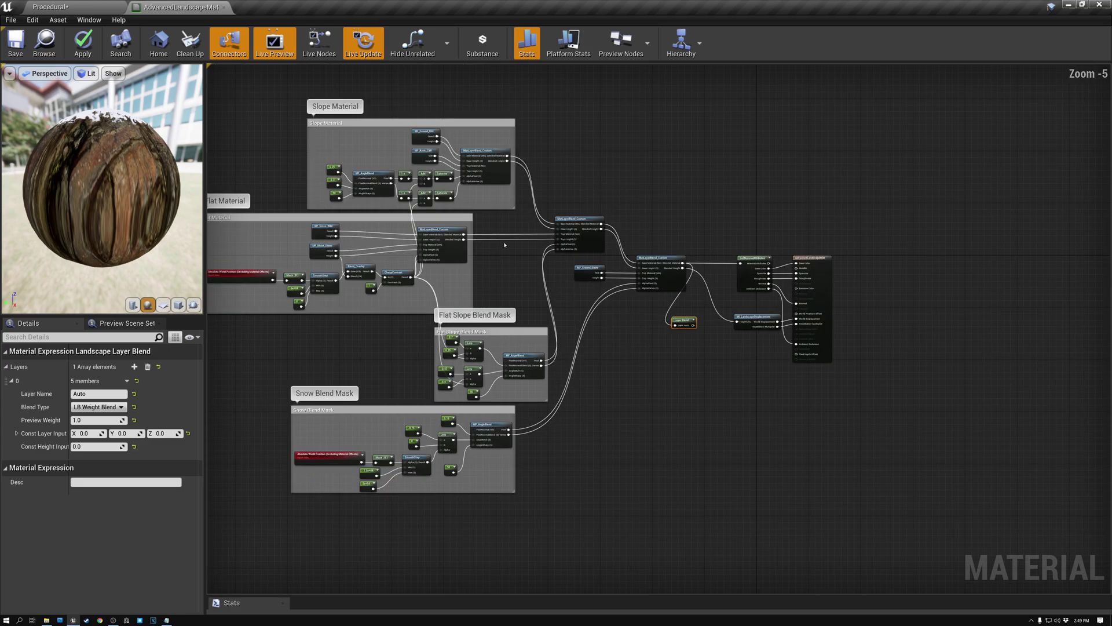
{"action": "scroll", "coordinate": [714, 311], "scroll_direction": "up", "scroll_amount": 4}
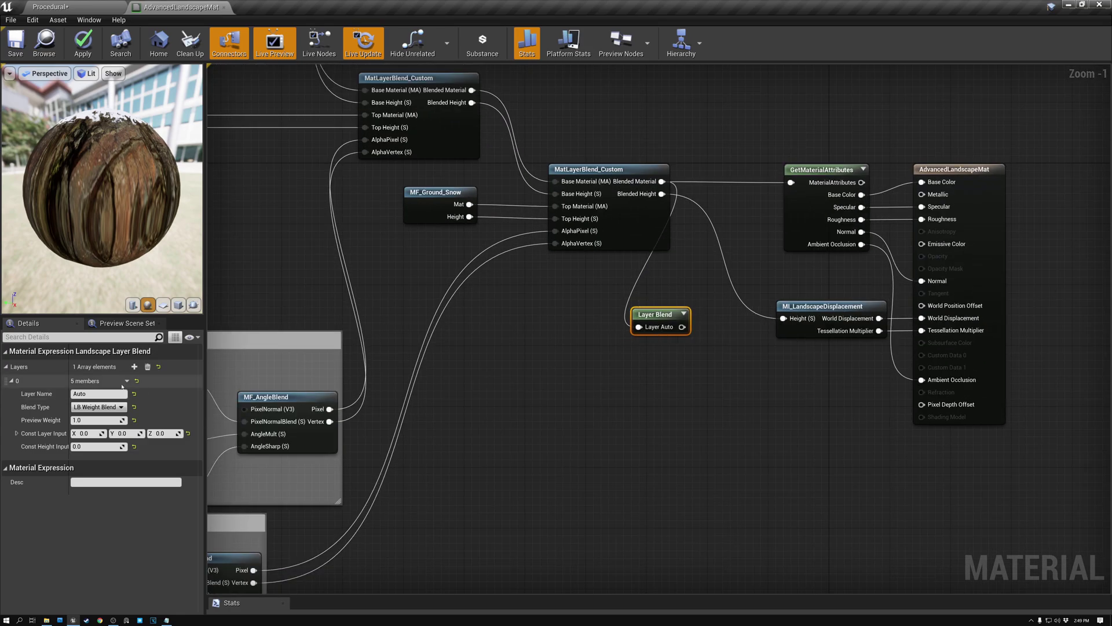
{"action": "left_click", "coordinate": [11, 380]}
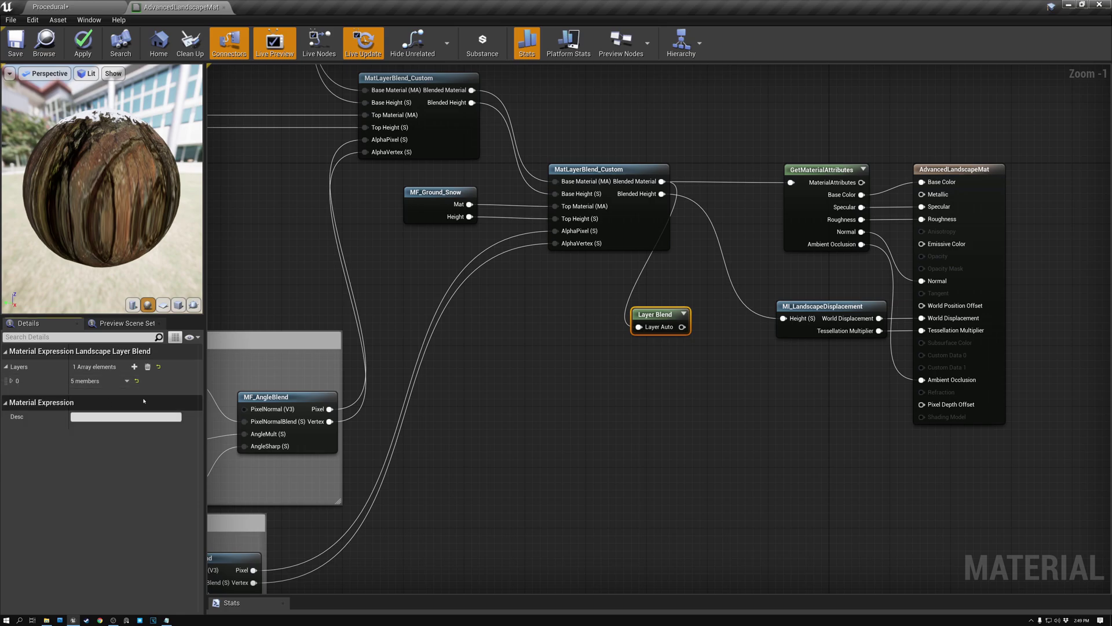
{"action": "left_click", "coordinate": [134, 366]}
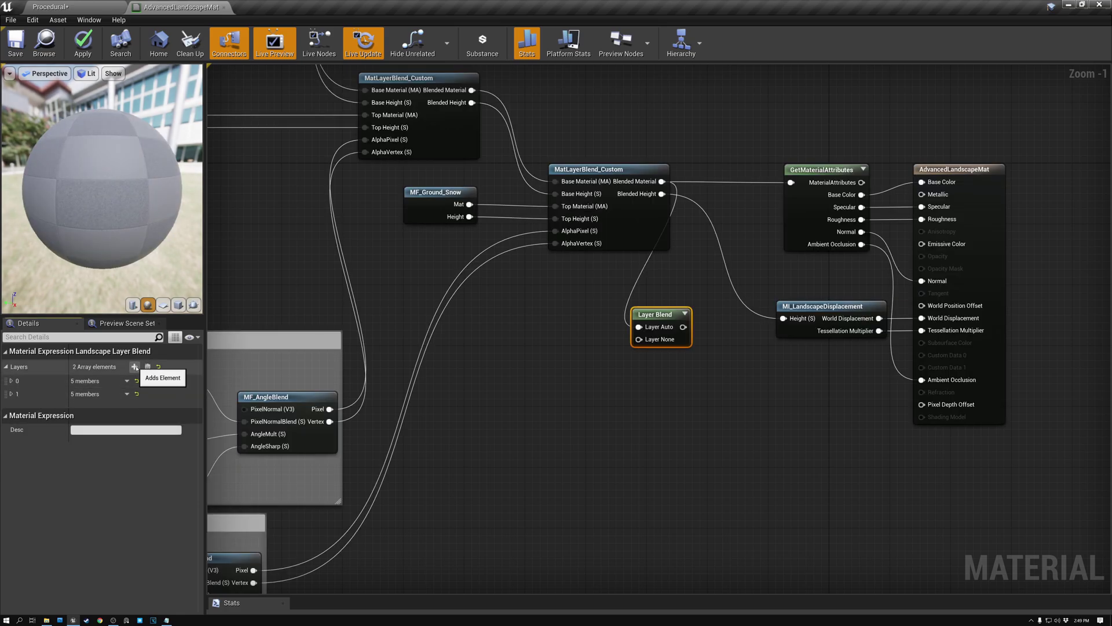
{"action": "left_click", "coordinate": [12, 393]}
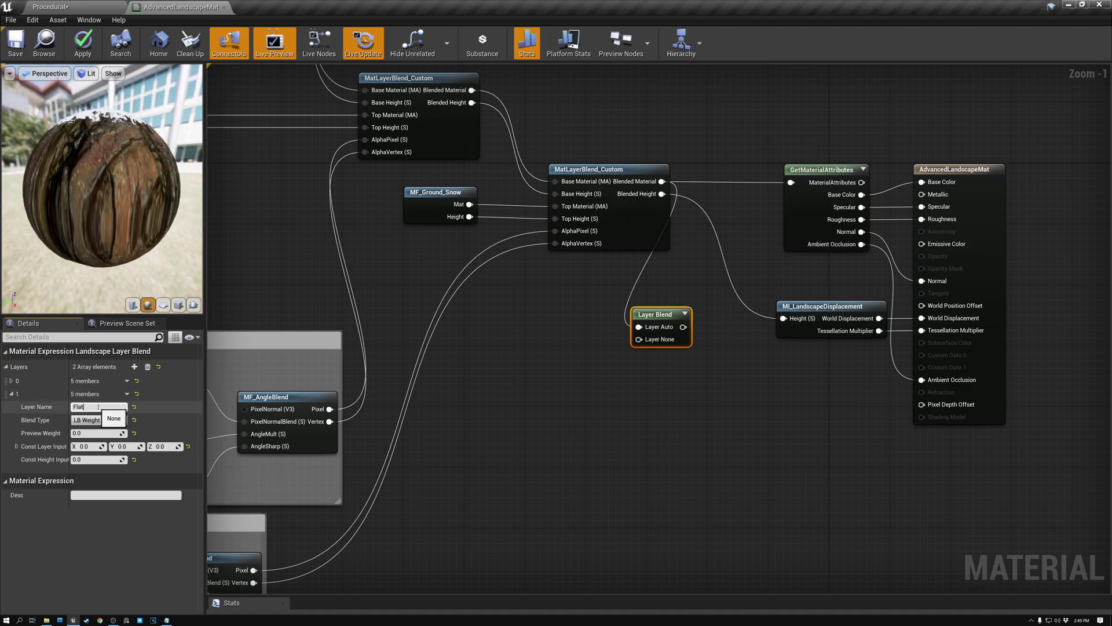
{"action": "left_click", "coordinate": [121, 420]}
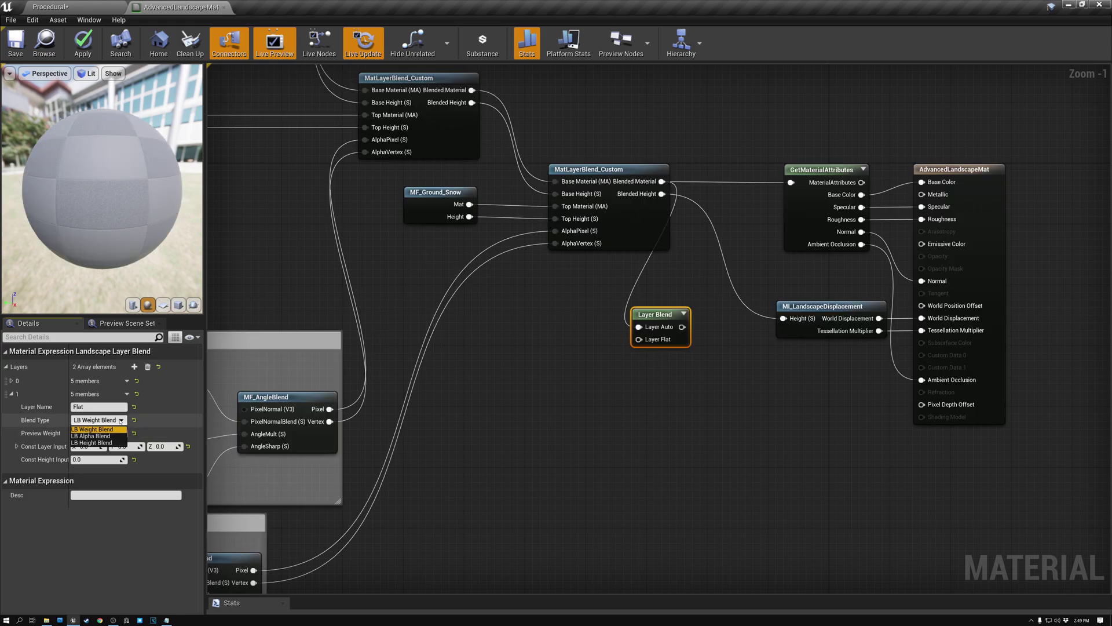
{"action": "left_click", "coordinate": [107, 442]}
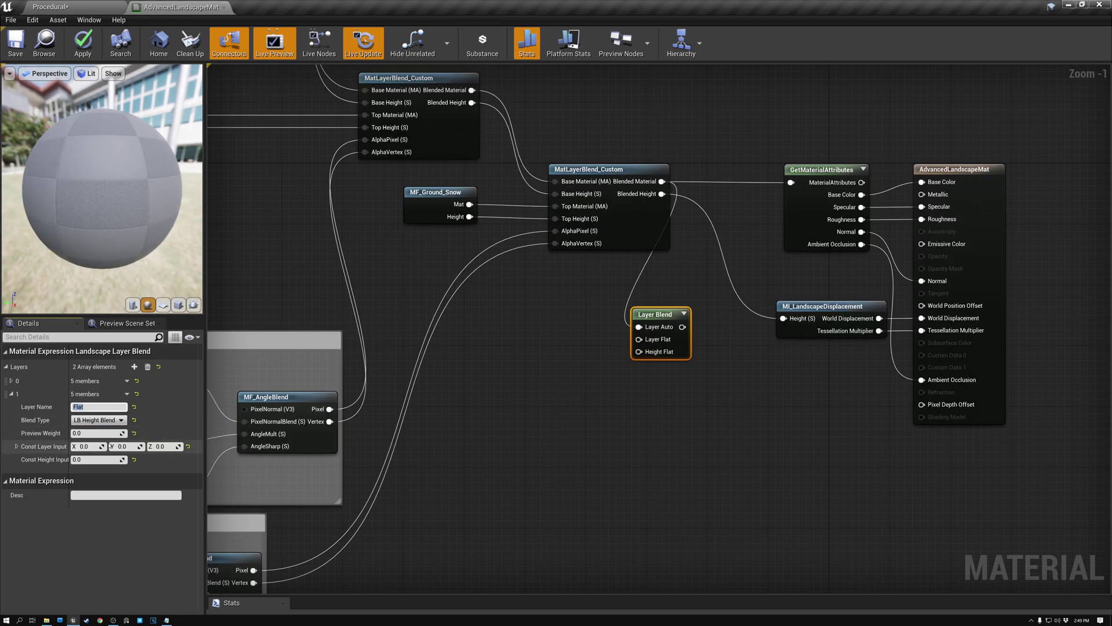
{"action": "left_click", "coordinate": [10, 394]}
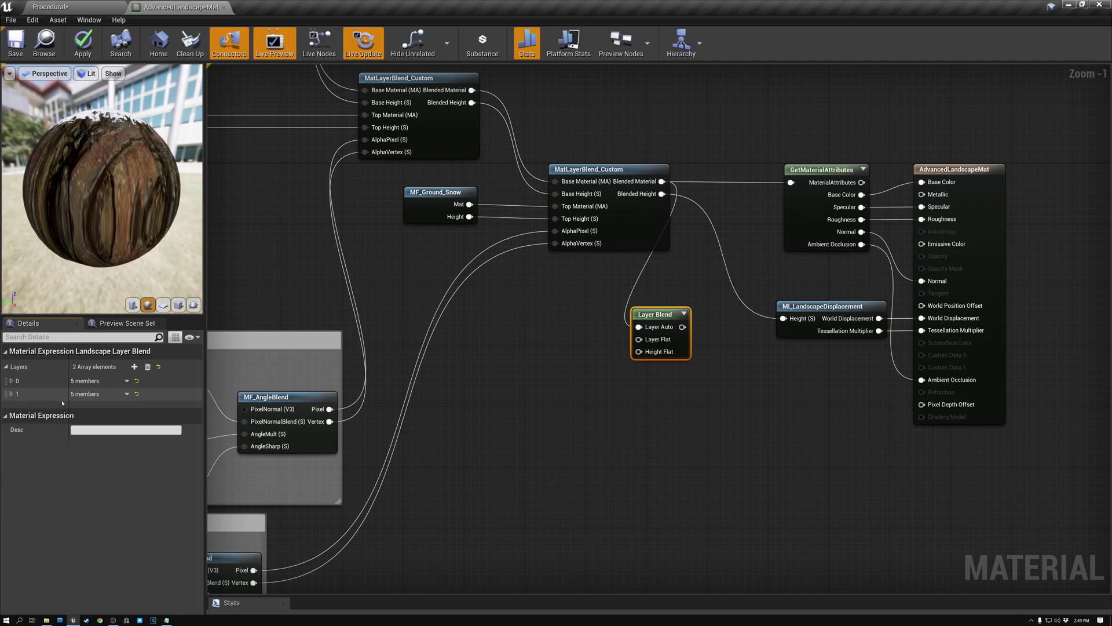
Add a third layer named Slope to the Layer Blend node with the blend type LB Height Blend
{"action": "left_click", "coordinate": [134, 366]}
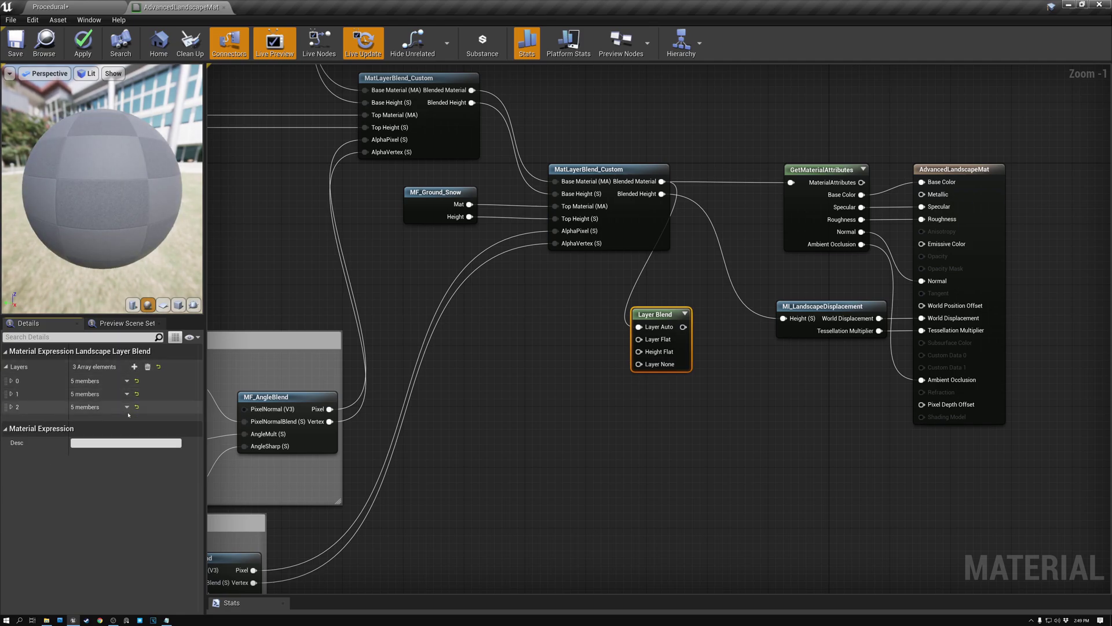
{"action": "left_click", "coordinate": [11, 407]}
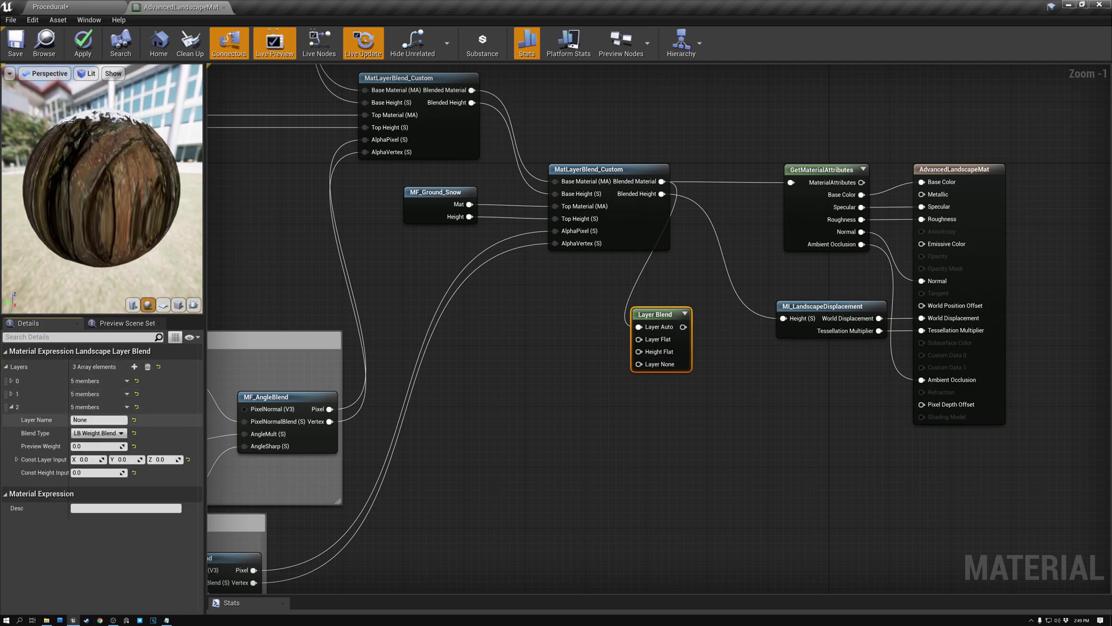
{"action": "left_click", "coordinate": [98, 419]}
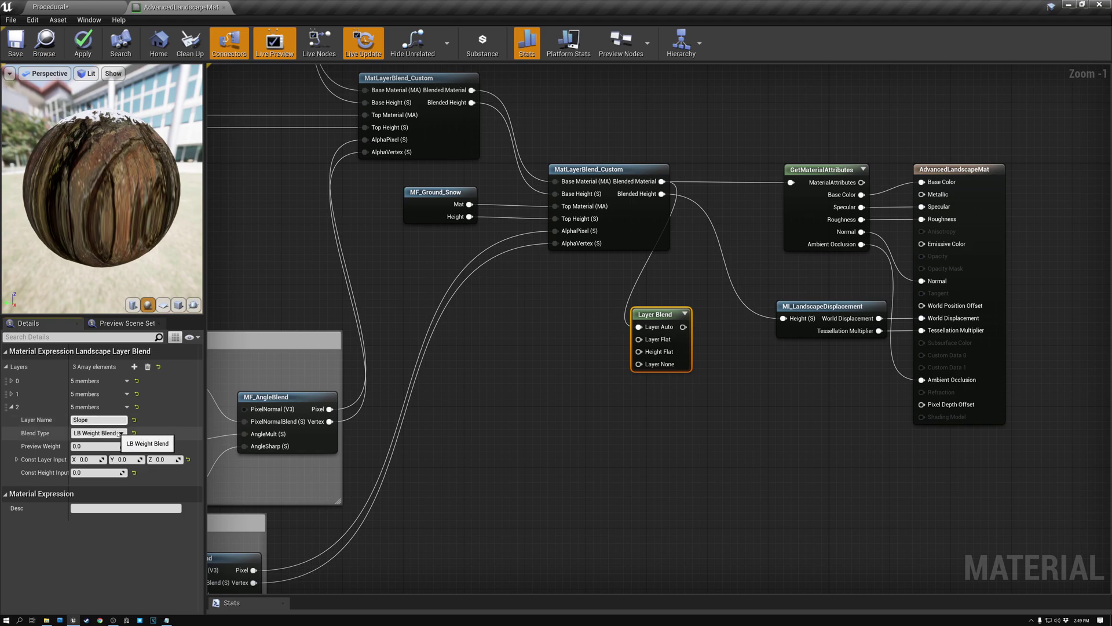
{"action": "left_click", "coordinate": [122, 433]}
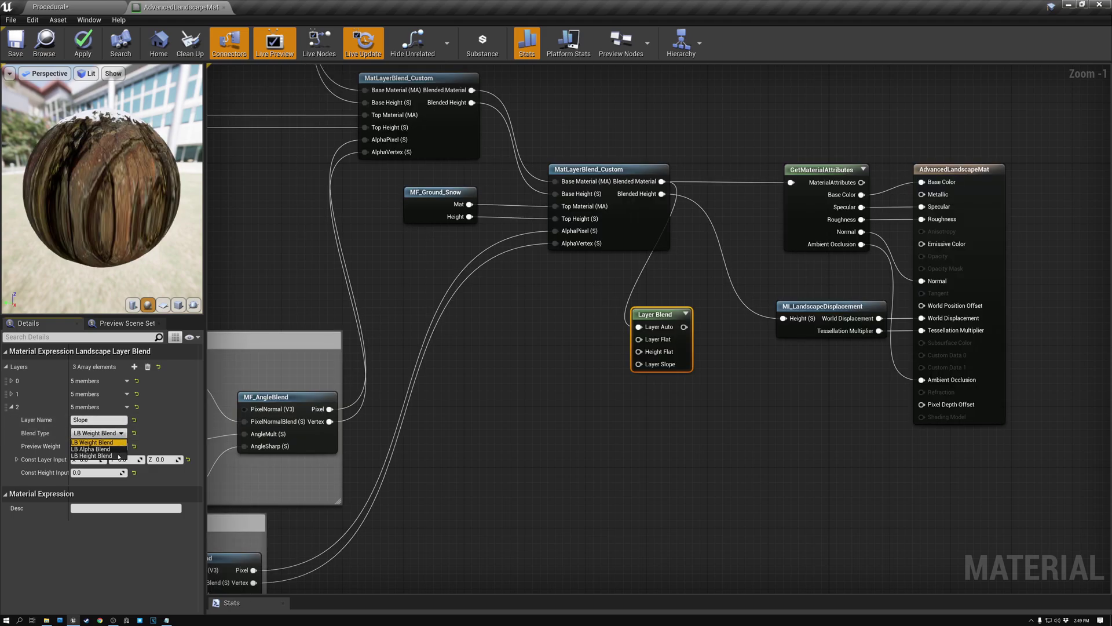
{"action": "left_click", "coordinate": [91, 456]}
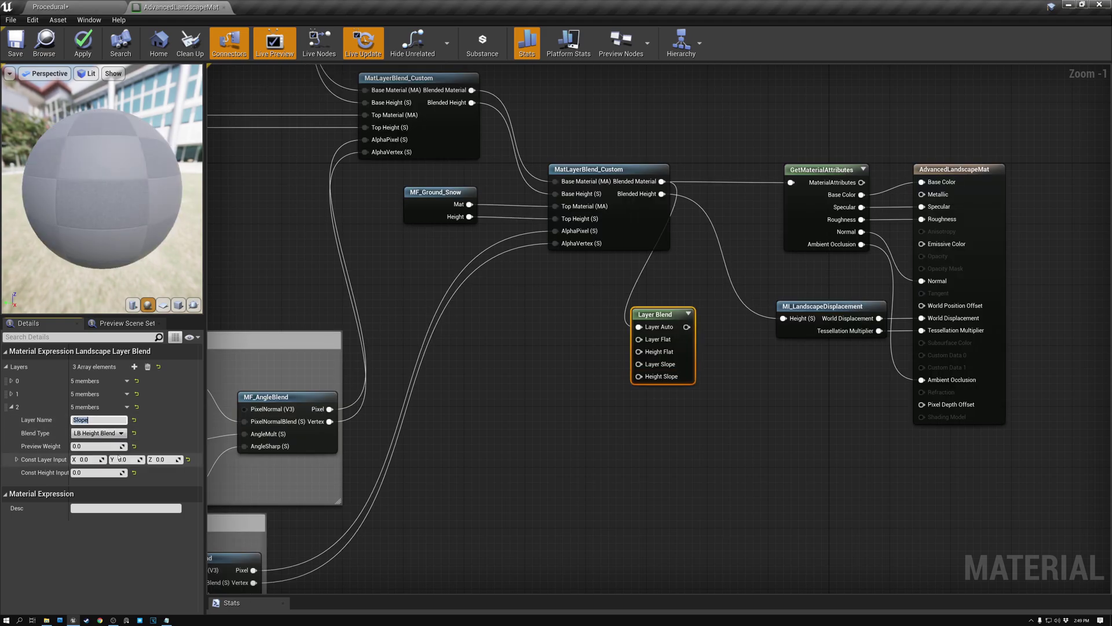
{"action": "left_click", "coordinate": [11, 407]}
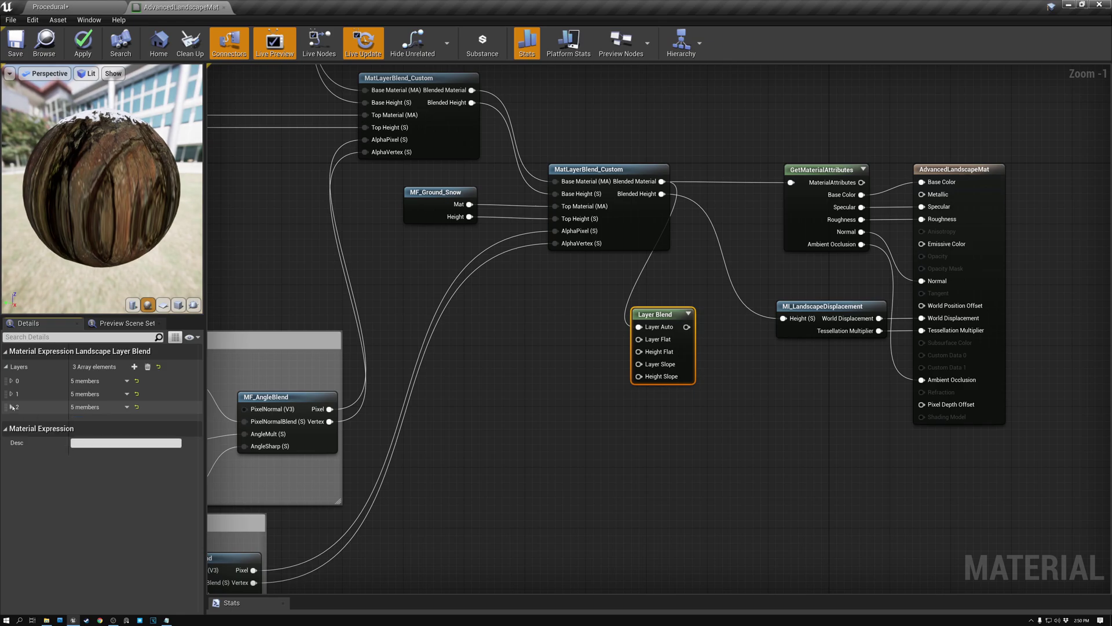
Add a fourth layer named Snow to the Layer Blend node with the blend type LB Height Blend
{"action": "left_click", "coordinate": [134, 366]}
{"action": "left_click", "coordinate": [16, 419]}
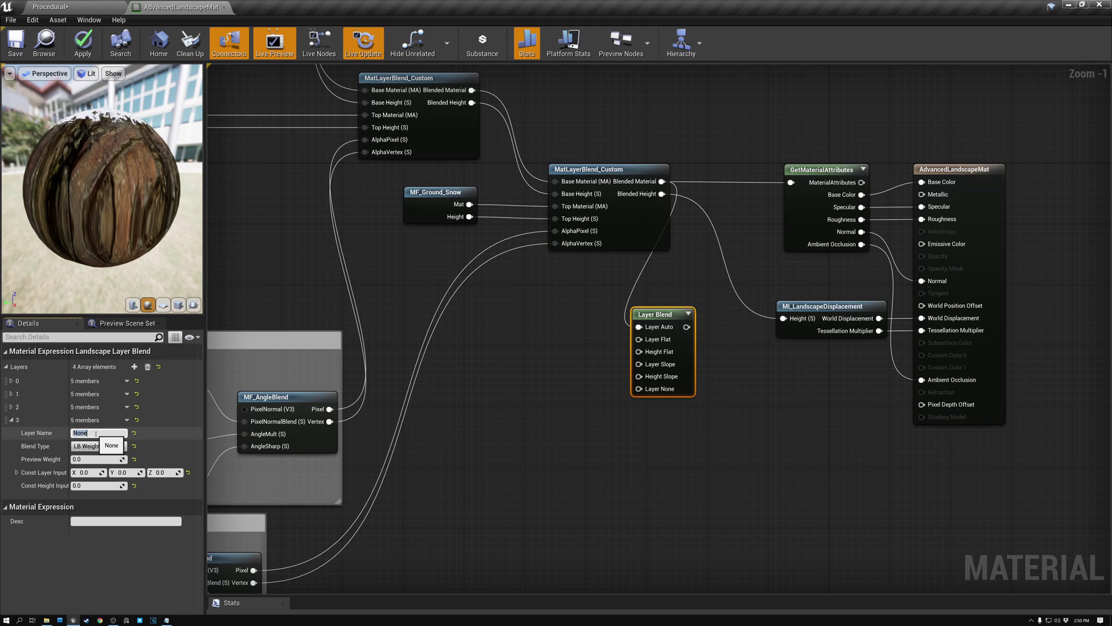
{"action": "left_click", "coordinate": [96, 434]}
{"action": "type", "text": "Snow"}
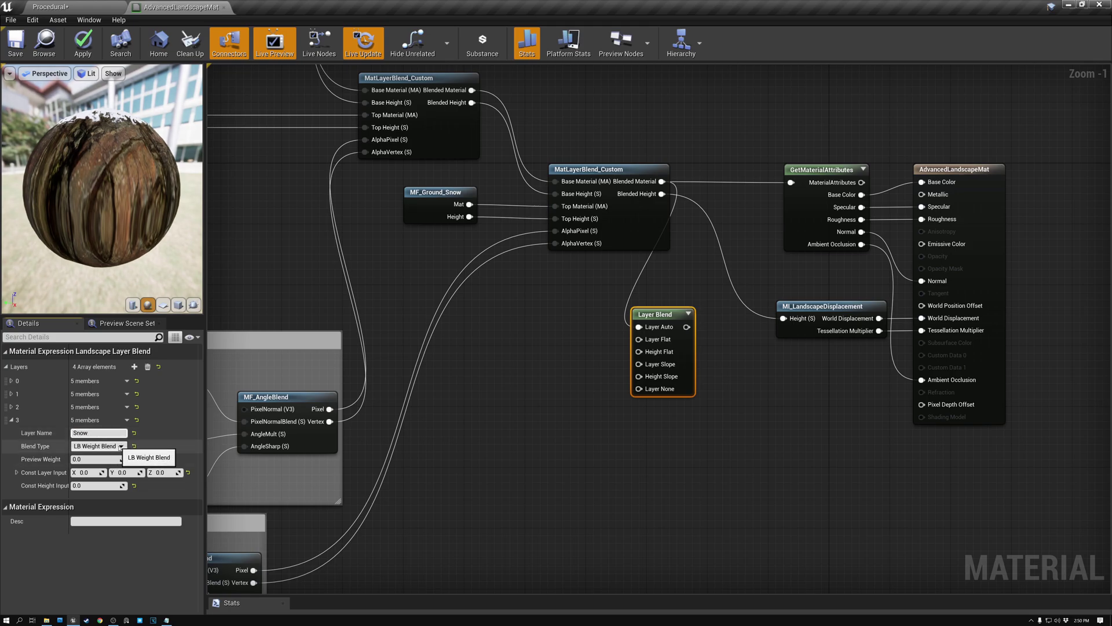
{"action": "left_click", "coordinate": [120, 446]}
{"action": "left_click", "coordinate": [92, 469]}
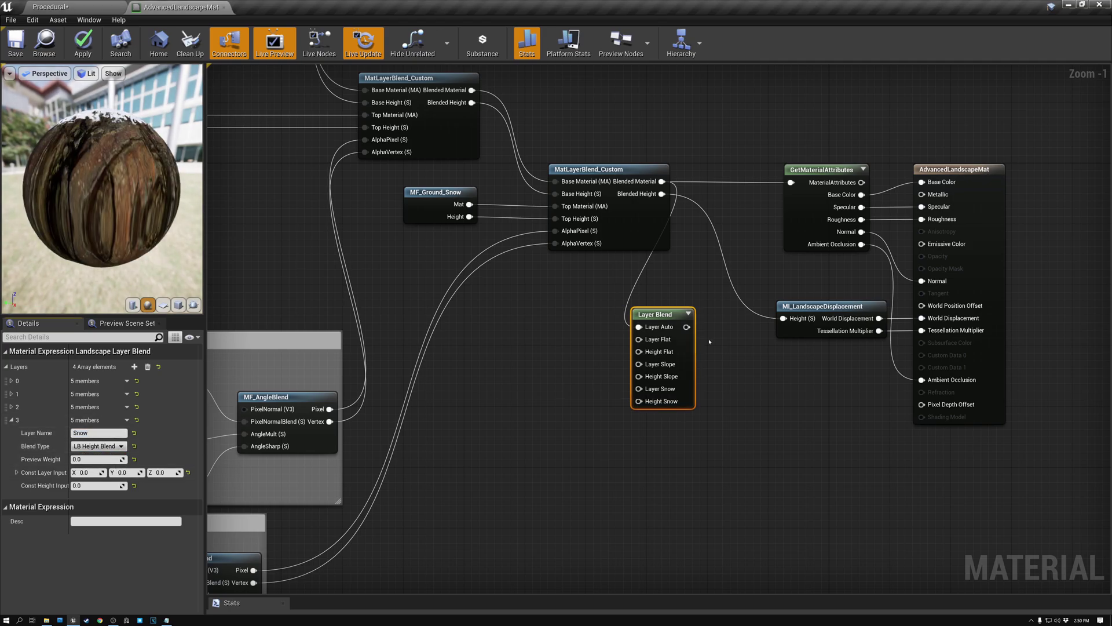
{"action": "left_click", "coordinate": [12, 420]}
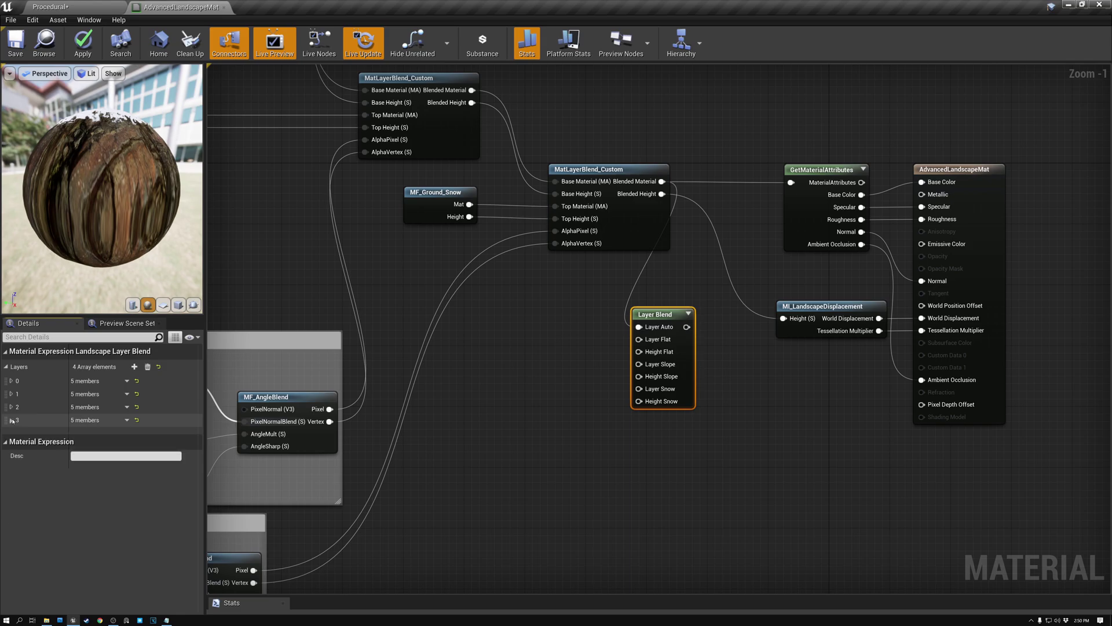
{"action": "left_click", "coordinate": [666, 287]}
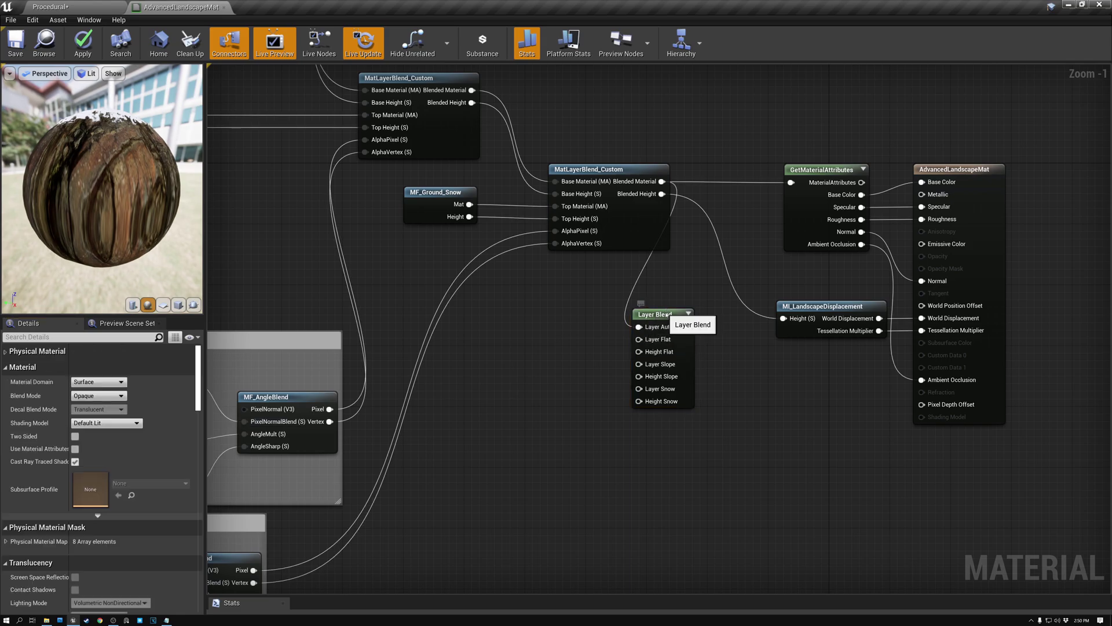
Reposition the Layer Blend node and connect the Flat Material group's Blended Material and Blended Height to its Layer Flat and Height Flat inputs
{"action": "left_click", "coordinate": [670, 314]}
{"action": "left_click_drag", "start_coordinate": [671, 314], "coordinate": [701, 299]}
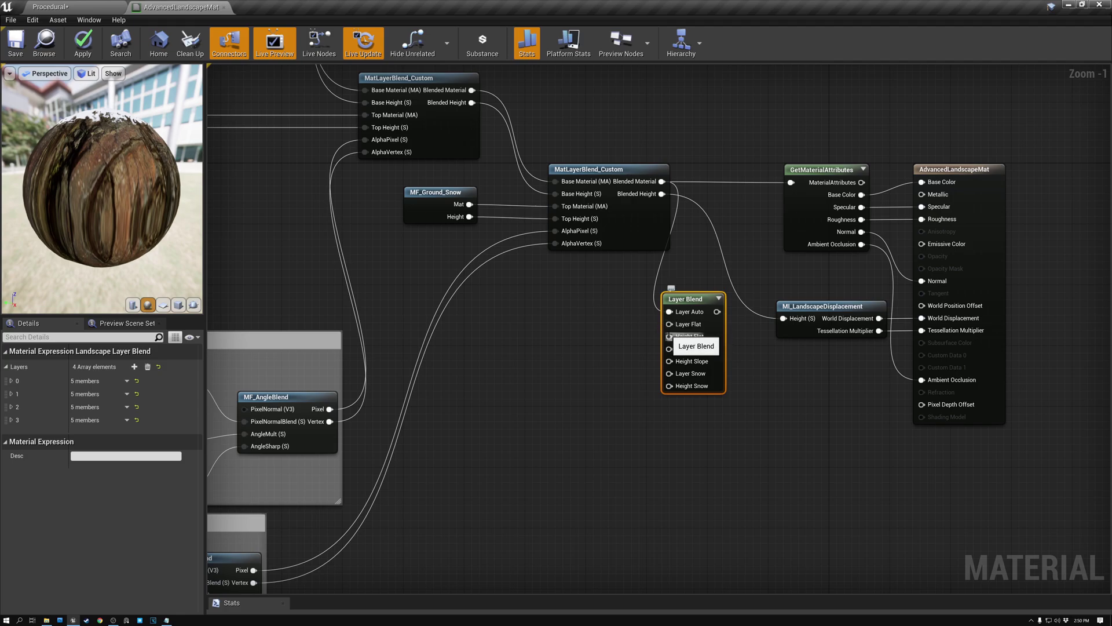
{"action": "right_click_drag", "start_coordinate": [625, 323], "coordinate": [832, 404]}
{"action": "scroll", "coordinate": [693, 325], "scroll_direction": "down", "scroll_amount": 3}
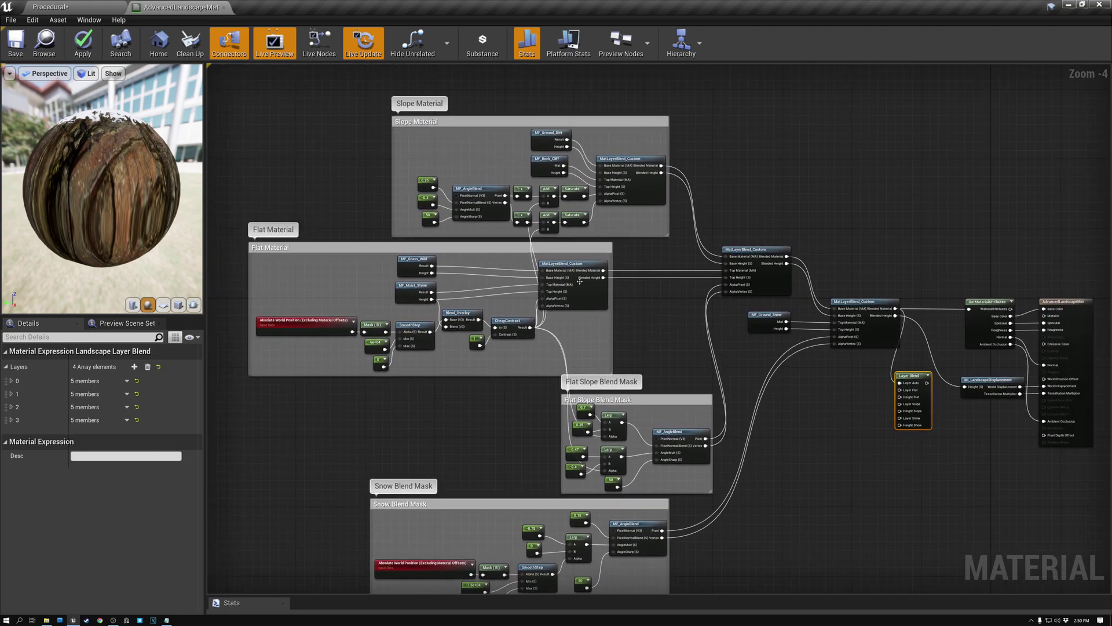
{"action": "scroll", "coordinate": [643, 294], "scroll_direction": "up", "scroll_amount": 2}
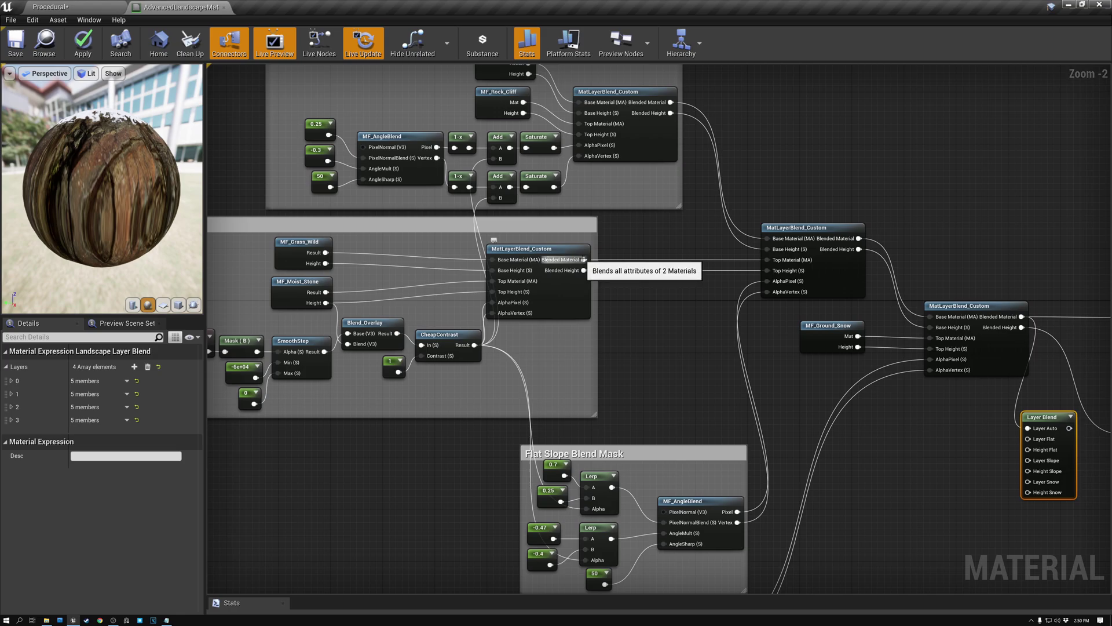
{"action": "left_click_drag", "start_coordinate": [585, 261], "coordinate": [1029, 439]}
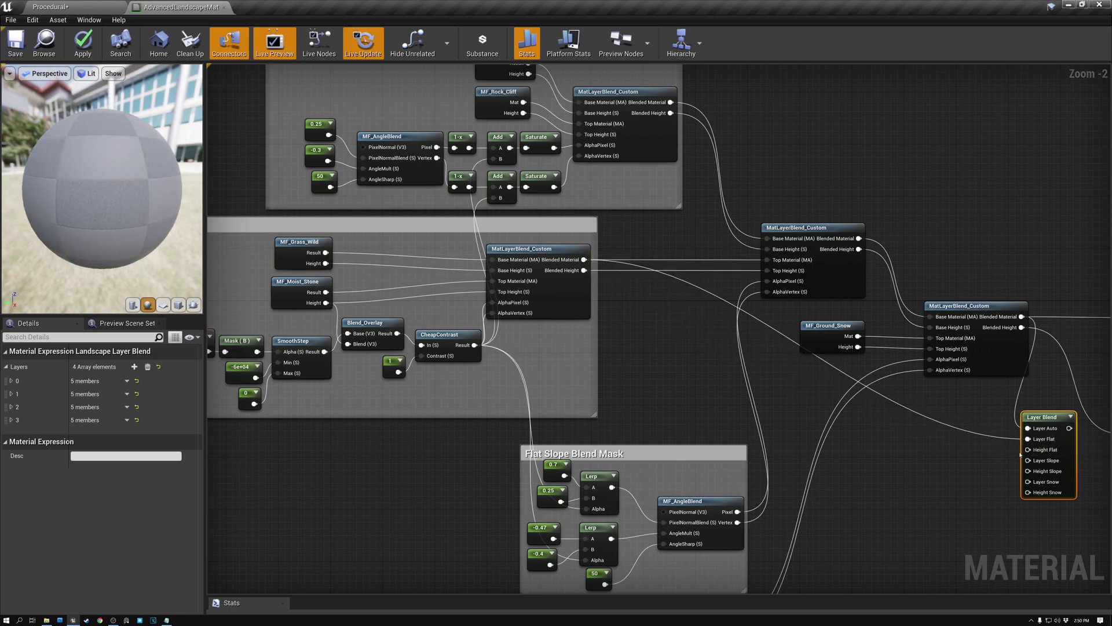
{"action": "left_click_drag", "start_coordinate": [584, 270], "coordinate": [1029, 450]}
Connect the Slope Material group's Blended Material and Blended Height outputs to Layer Slope and Height Slope on the Layer Blend node
{"action": "right_click_drag", "start_coordinate": [1029, 450], "coordinate": [872, 375]}
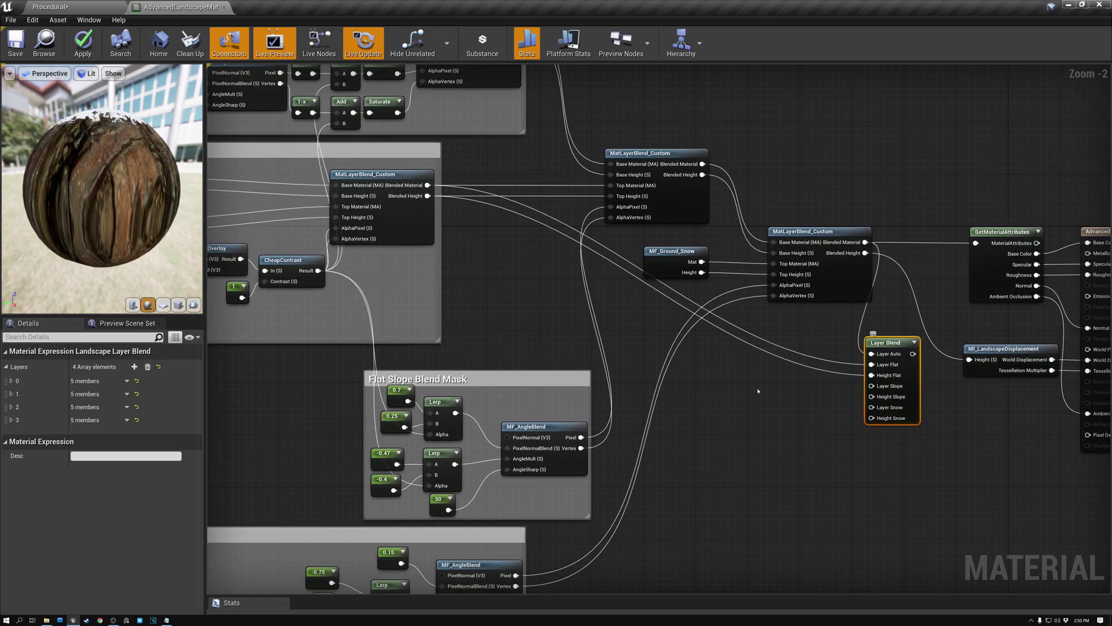
{"action": "right_click_drag", "start_coordinate": [755, 384], "coordinate": [855, 510]}
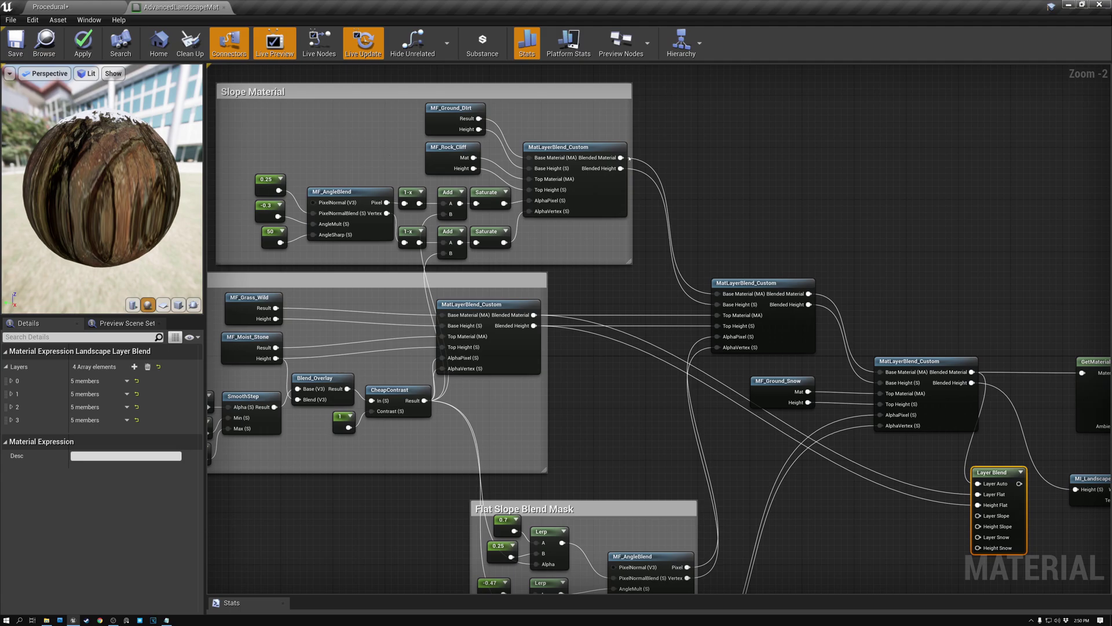
{"action": "left_click_drag", "start_coordinate": [621, 158], "coordinate": [980, 517]}
{"action": "left_click_drag", "start_coordinate": [621, 168], "coordinate": [978, 526]}
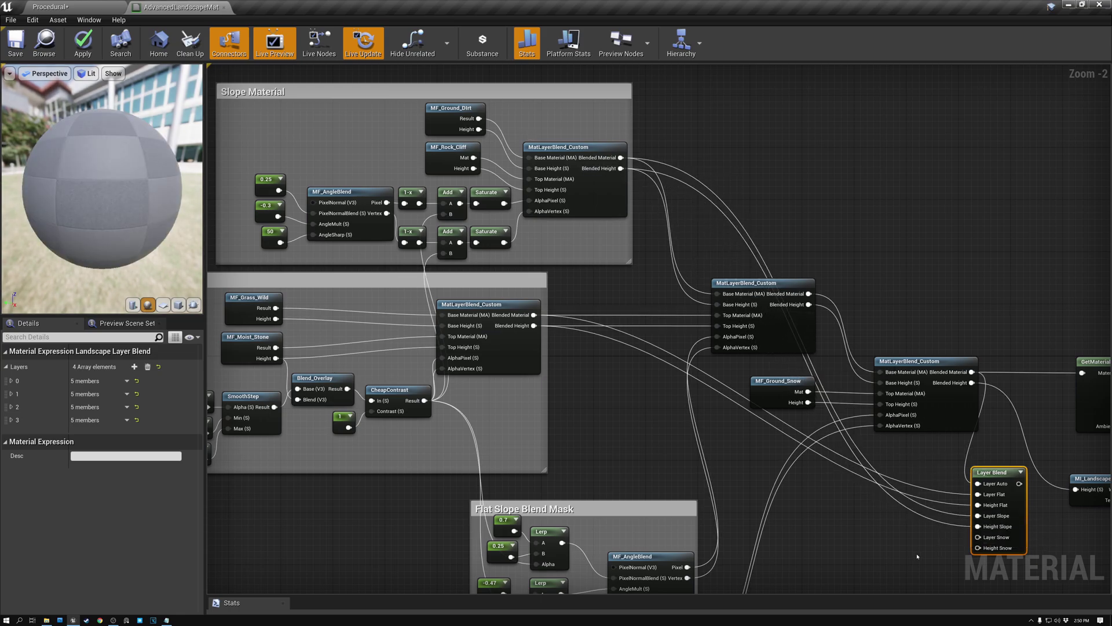
Connect MF_Ground_Snow's Mat and Height outputs to Layer Snow and Height Snow on the Layer Blend node
{"action": "right_click_drag", "start_coordinate": [916, 554], "coordinate": [681, 421]}
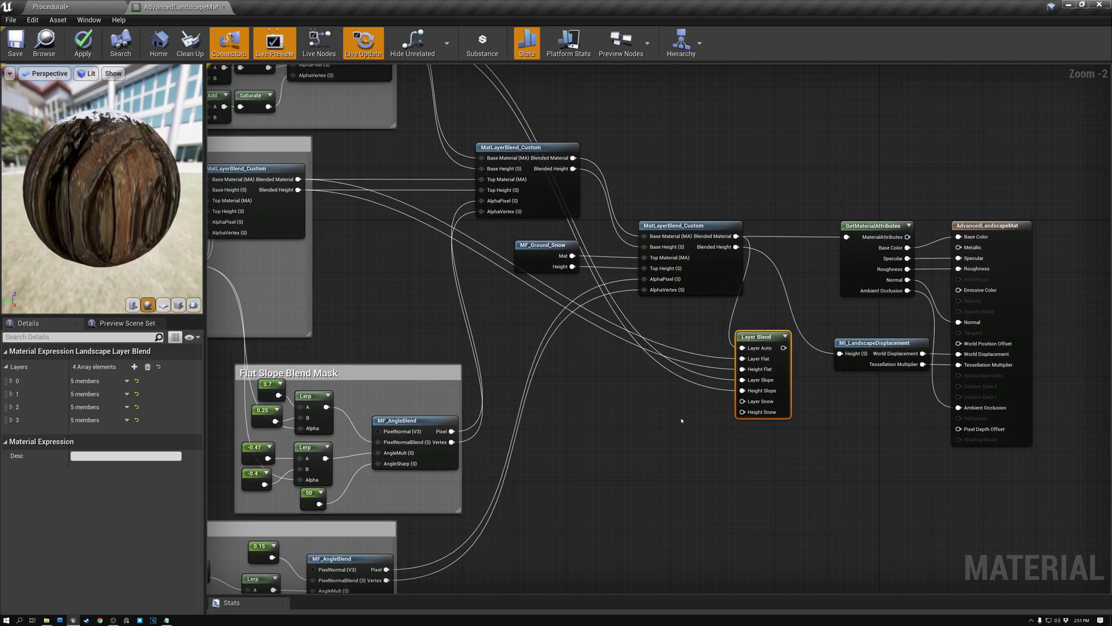
{"action": "left_click", "coordinate": [545, 255]}
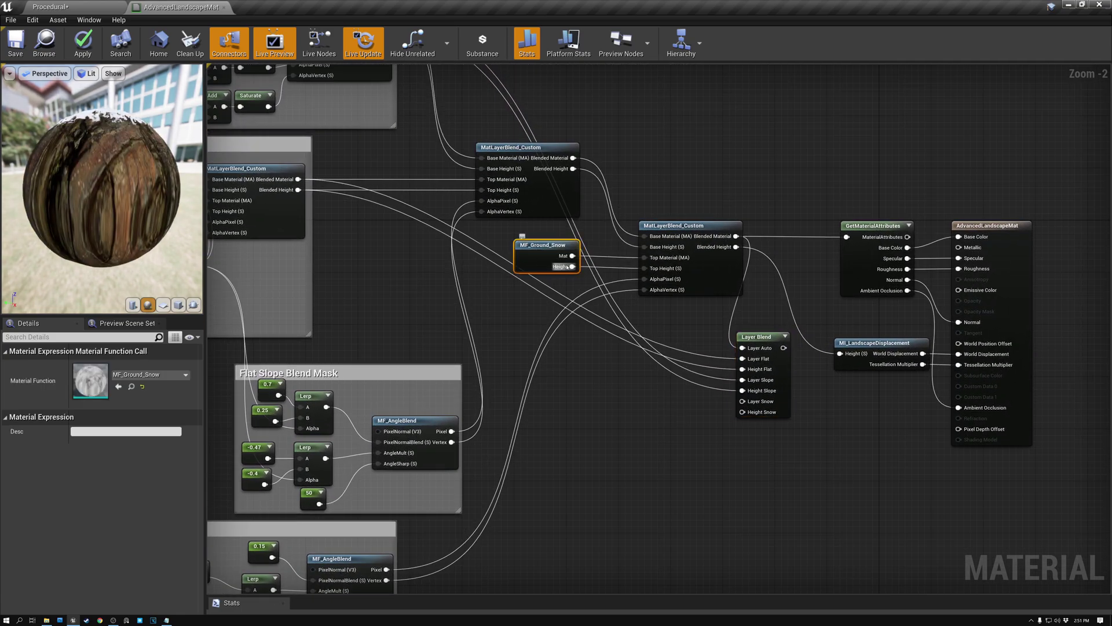
{"action": "left_click_drag", "start_coordinate": [571, 255], "coordinate": [742, 401]}
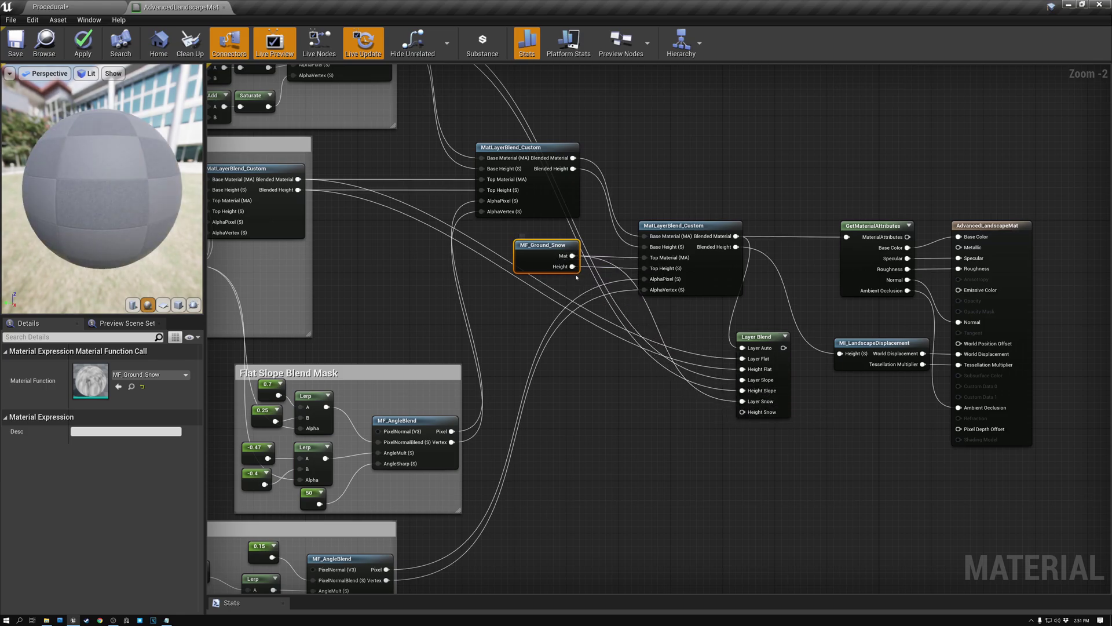
{"action": "left_click_drag", "start_coordinate": [572, 266], "coordinate": [742, 412]}
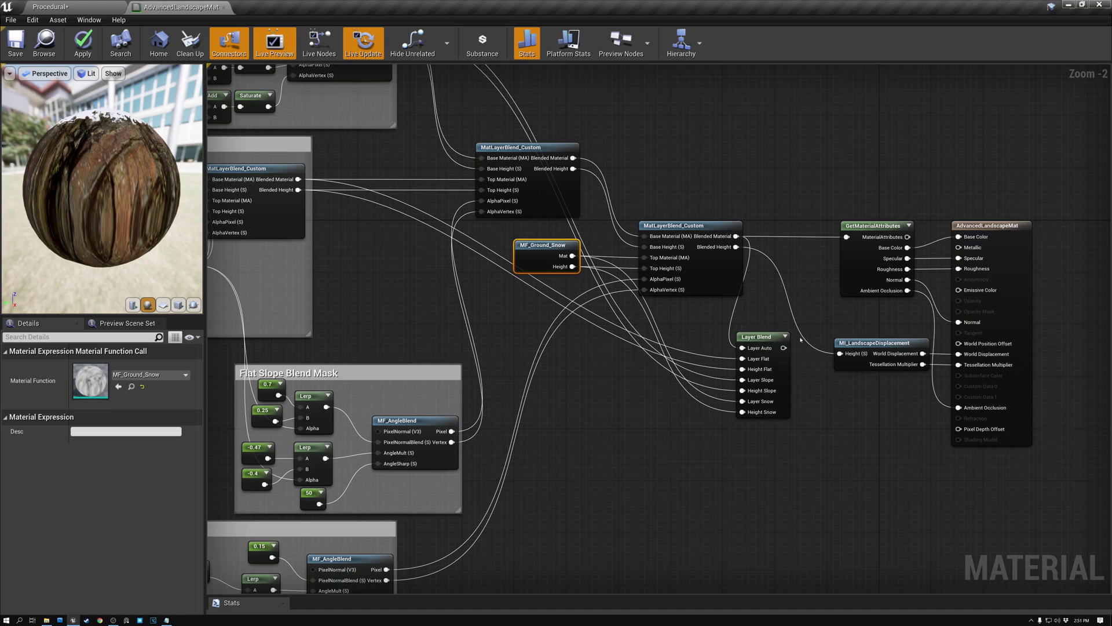
Connect the Layer Blend output to GetMaterialAttributes and place the Layer Blend node between it and the final MatLayerBlend_Custom node
{"action": "left_click_drag", "start_coordinate": [784, 348], "coordinate": [847, 238]}
{"action": "left_click_drag", "start_coordinate": [761, 337], "coordinate": [794, 226]}
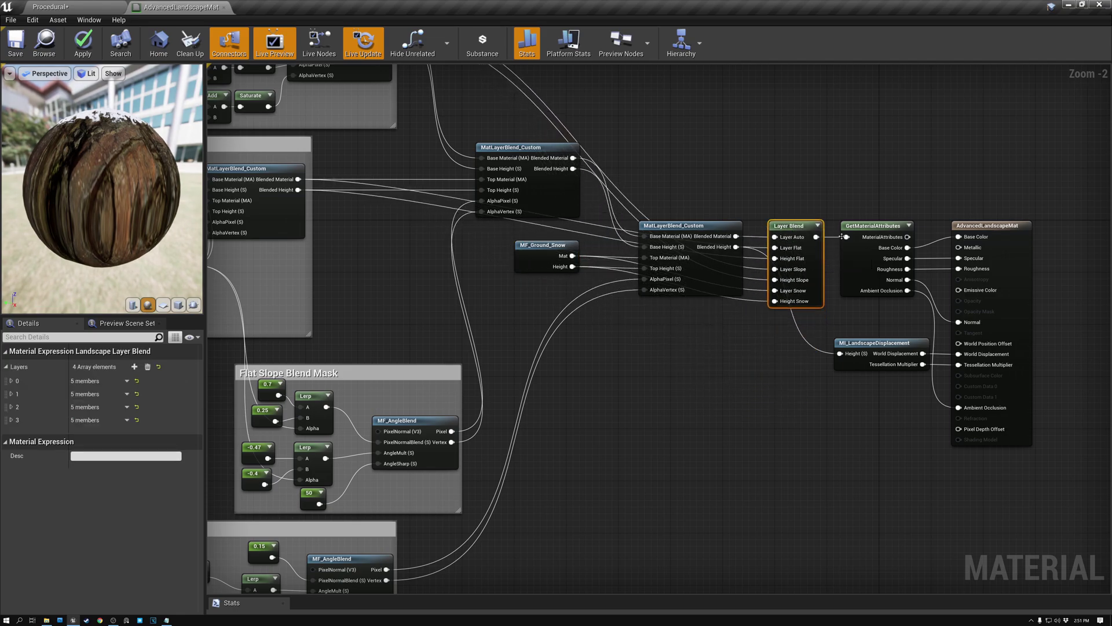
{"action": "left_click", "coordinate": [871, 227]}
{"action": "right_click_drag", "start_coordinate": [906, 199], "coordinate": [718, 162]}
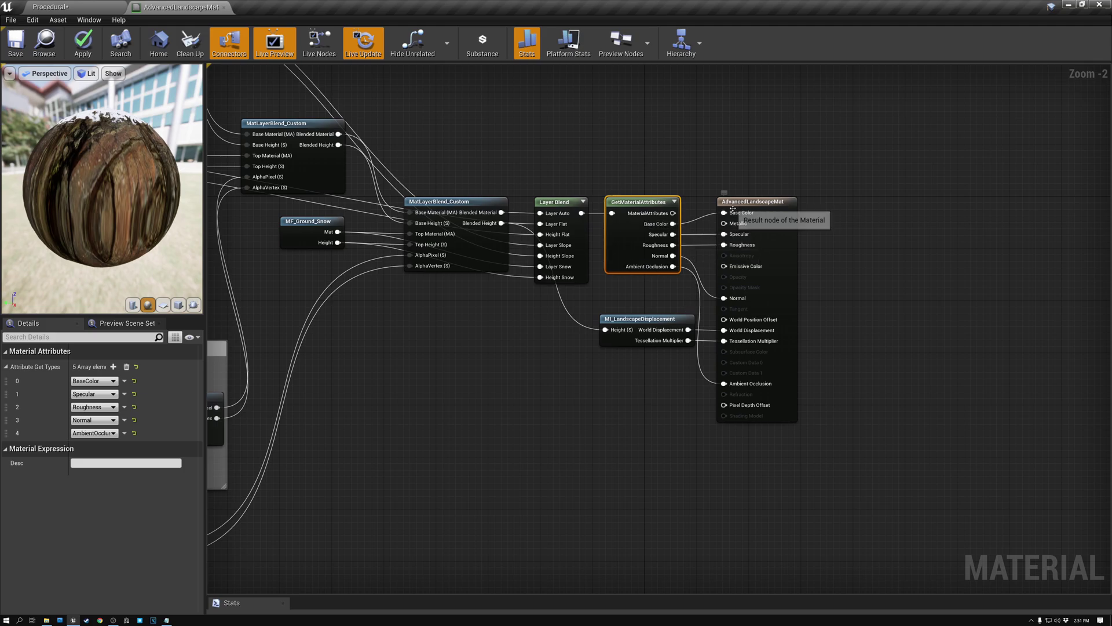
{"action": "right_click_drag", "start_coordinate": [630, 302], "coordinate": [784, 323]}
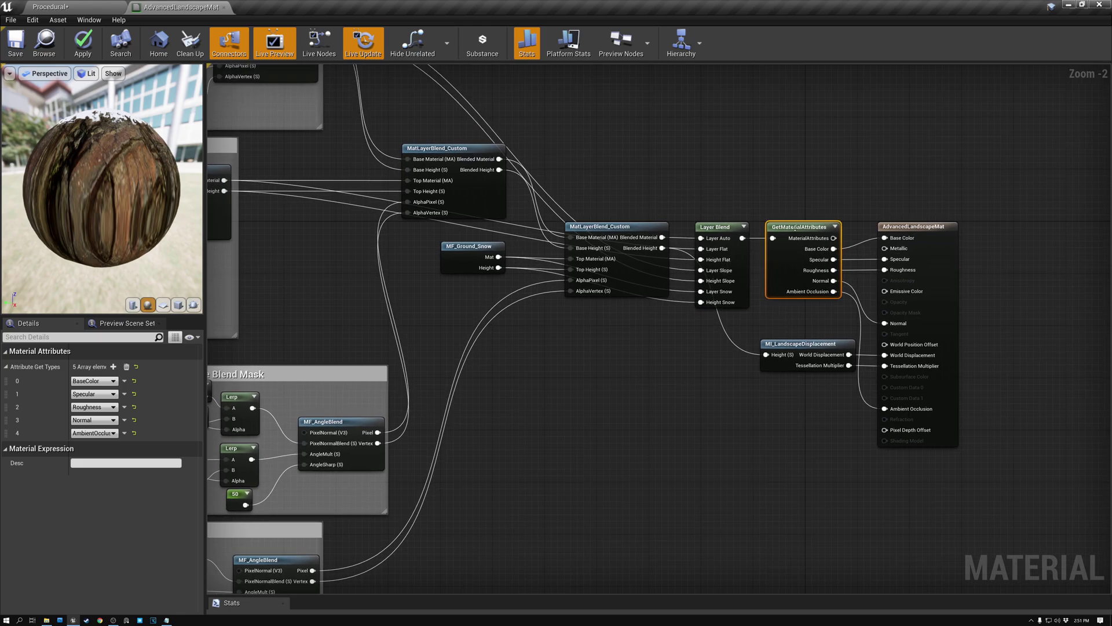
Space out the GetMaterialAttributes, Layer Blend and final MatLayerBlend_Custom nodes along their row
{"action": "left_click_drag", "start_coordinate": [796, 228], "coordinate": [809, 227]}
{"action": "left_click_drag", "start_coordinate": [716, 227], "coordinate": [736, 227]}
{"action": "left_click_drag", "start_coordinate": [604, 231], "coordinate": [584, 231]}
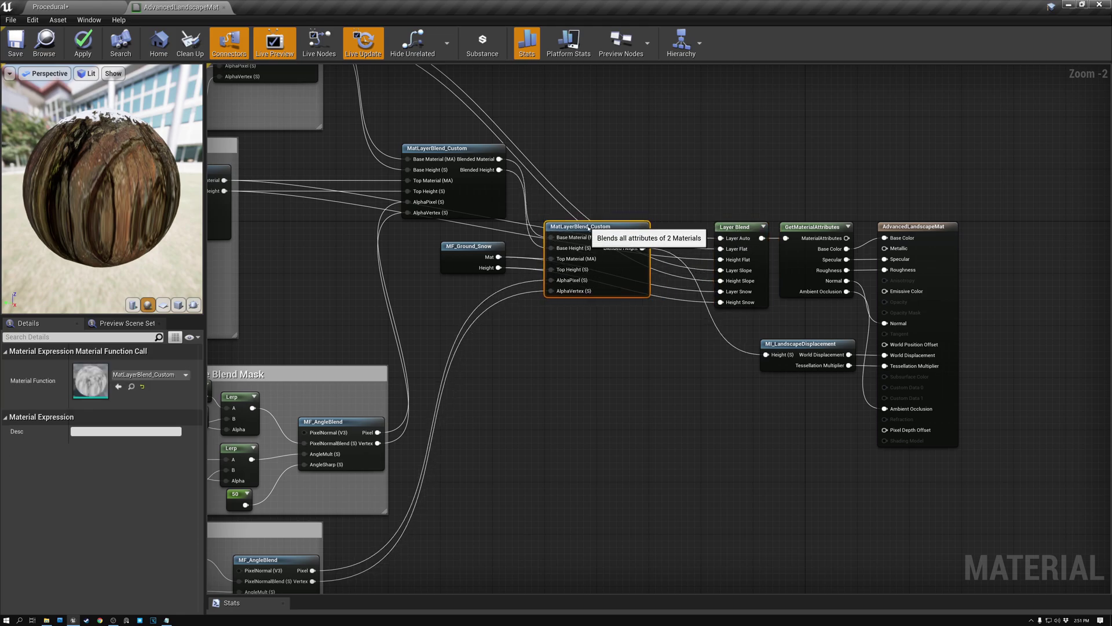
Add a LandscapeLayerSample node and place it below the final MatLayerBlend_Custom node
{"action": "left_click", "coordinate": [785, 343]}
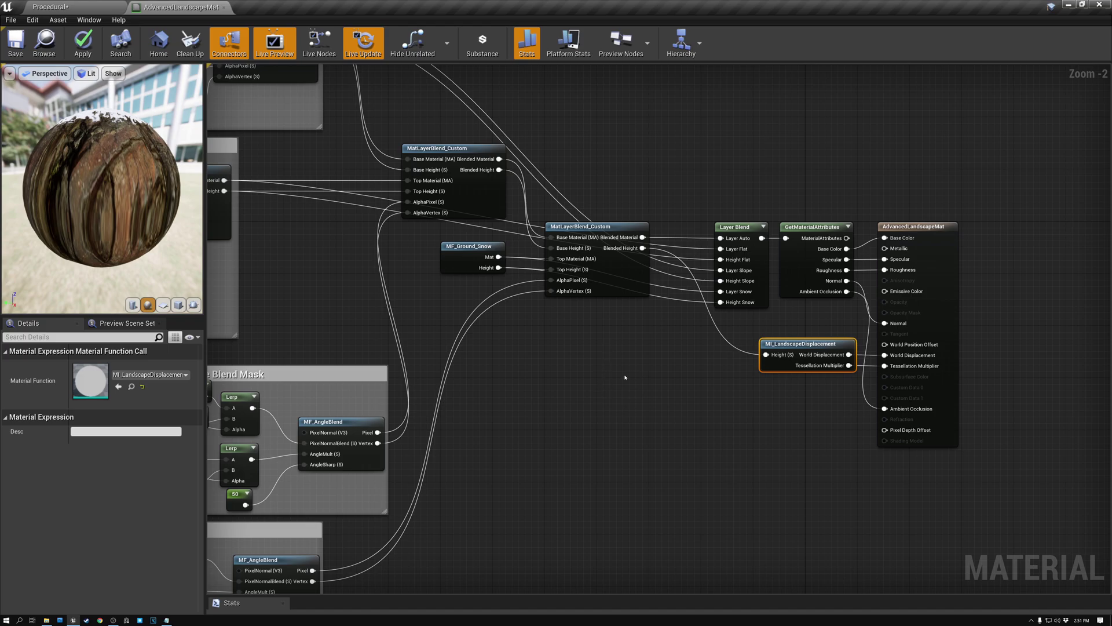
{"action": "right_click", "coordinate": [585, 385]}
{"action": "type", "text": "landsc"}
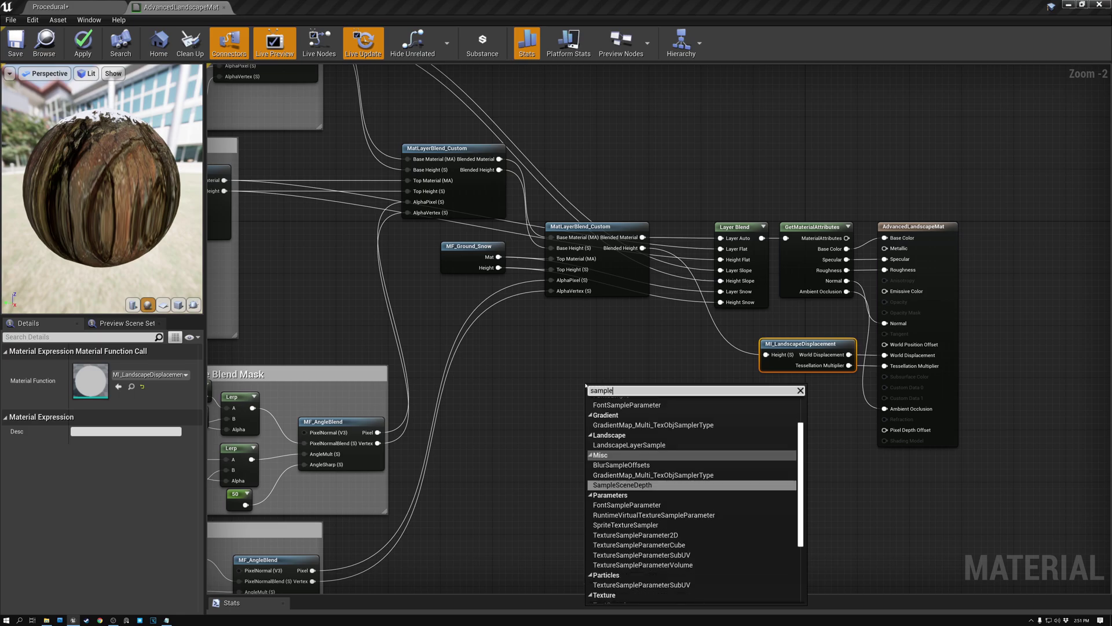
{"action": "left_click", "coordinate": [628, 432]}
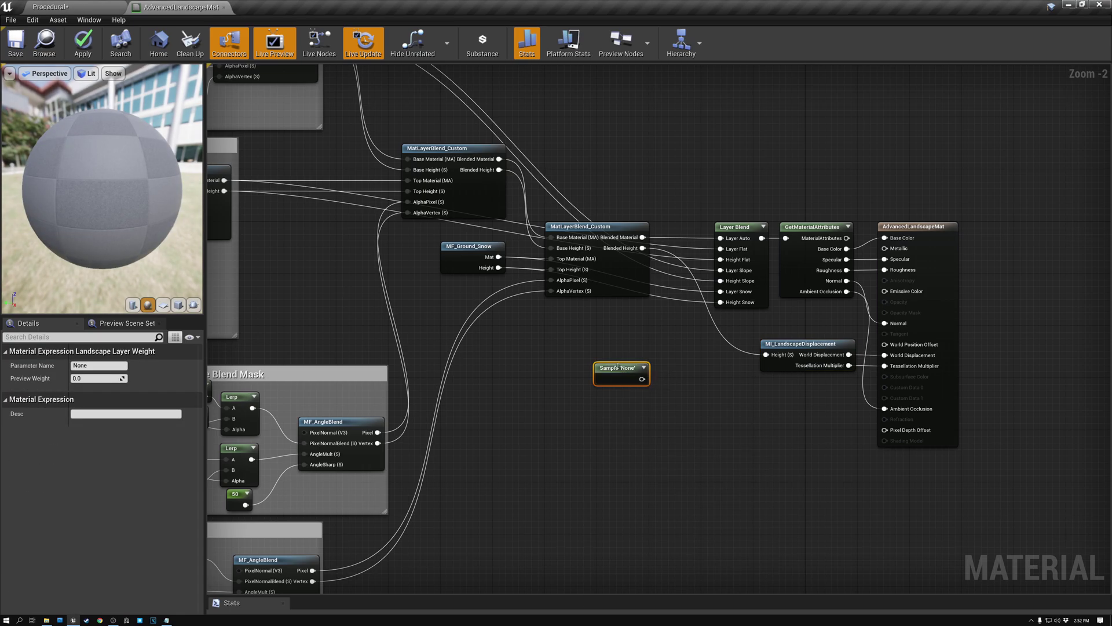
{"action": "left_click_drag", "start_coordinate": [617, 366], "coordinate": [575, 373]}
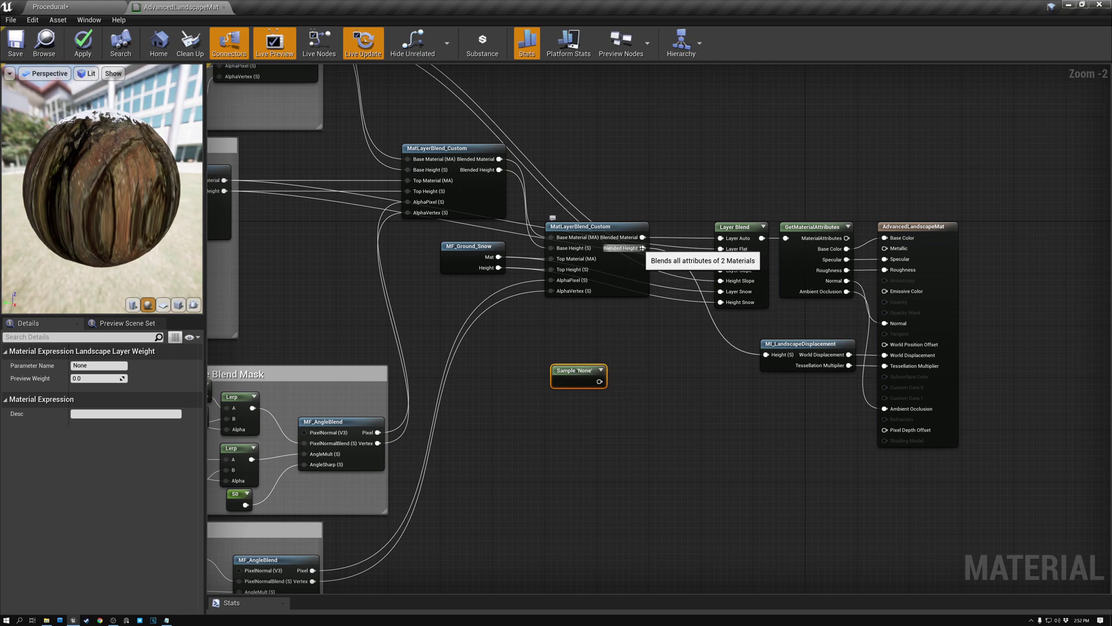
Add a LinearInterpolate node with input A fed by the final MatLayerBlend_Custom's Blended Height, and place it before MI_LandscapeDisplacement
{"action": "left_click_drag", "start_coordinate": [642, 247], "coordinate": [641, 383]}
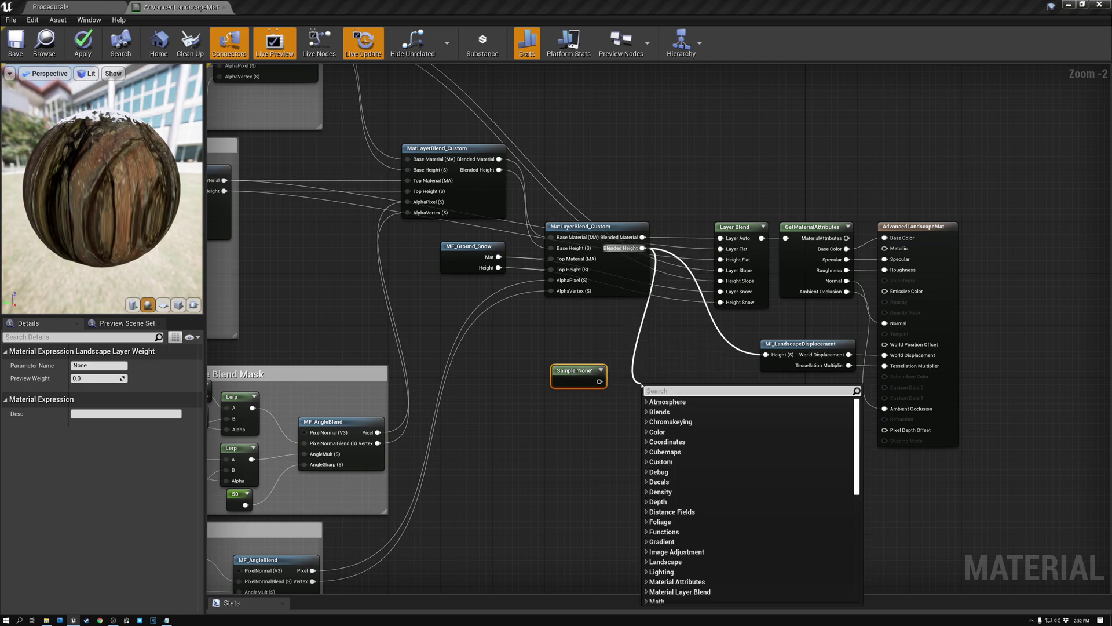
{"action": "type", "text": "lin"}
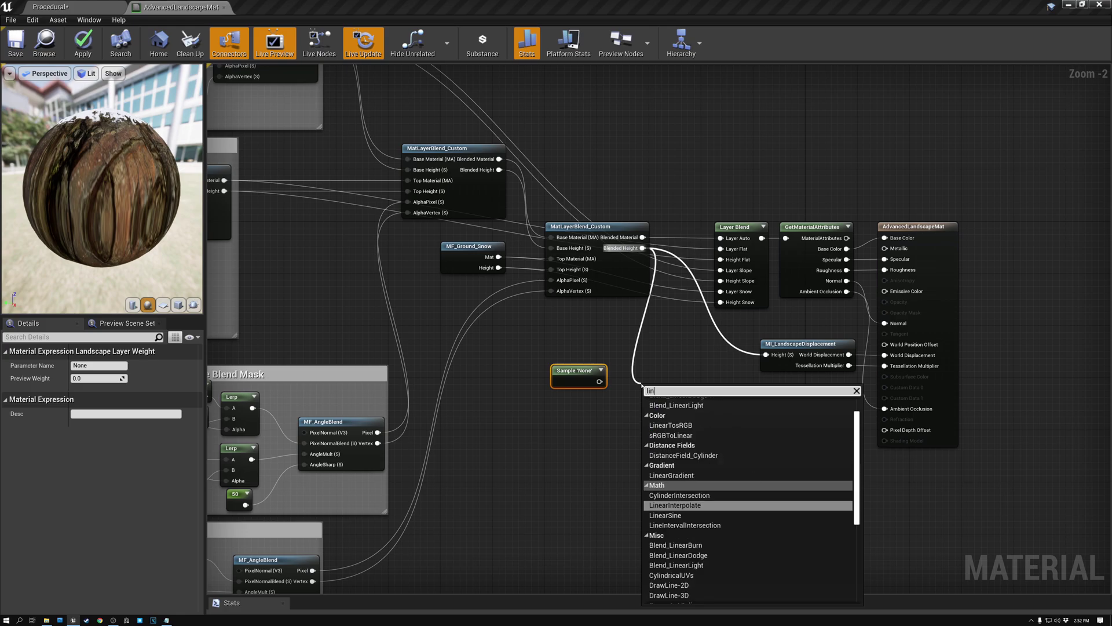
{"action": "left_click", "coordinate": [678, 505]}
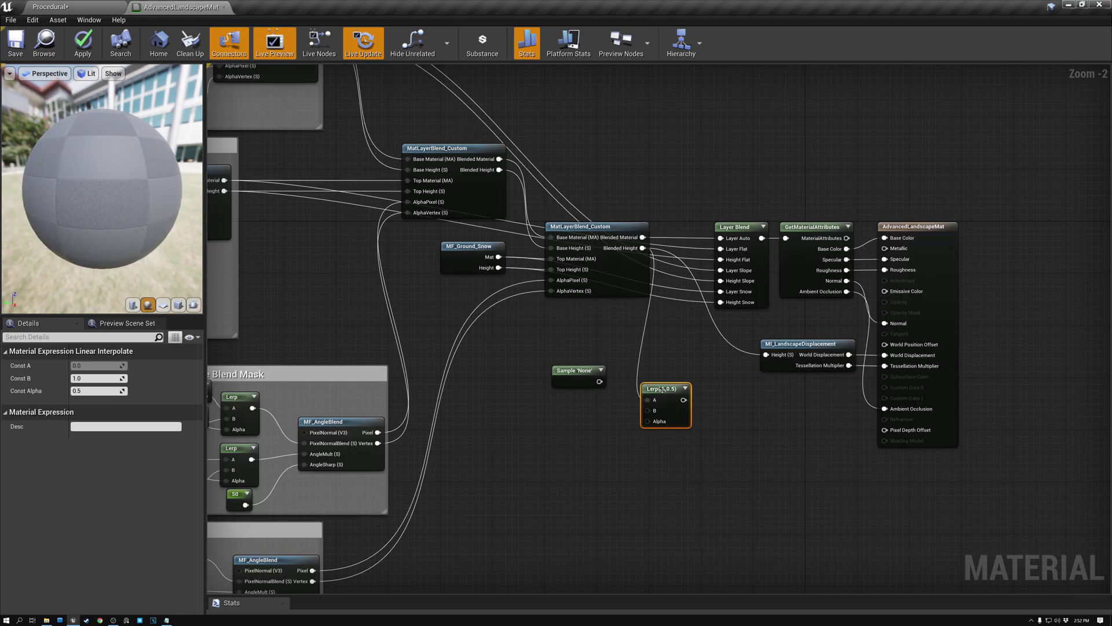
{"action": "left_click_drag", "start_coordinate": [662, 389], "coordinate": [690, 351]}
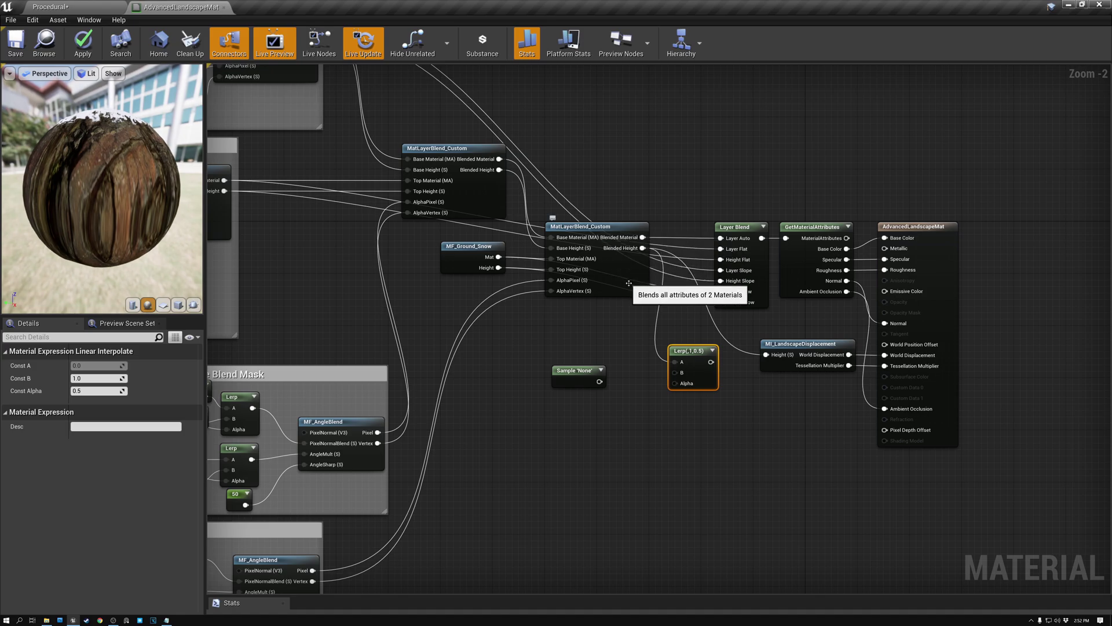
Connect the Flat Material group's Blended Height output to input B of the new Lerp node
{"action": "right_click_drag", "start_coordinate": [616, 334], "coordinate": [708, 315]}
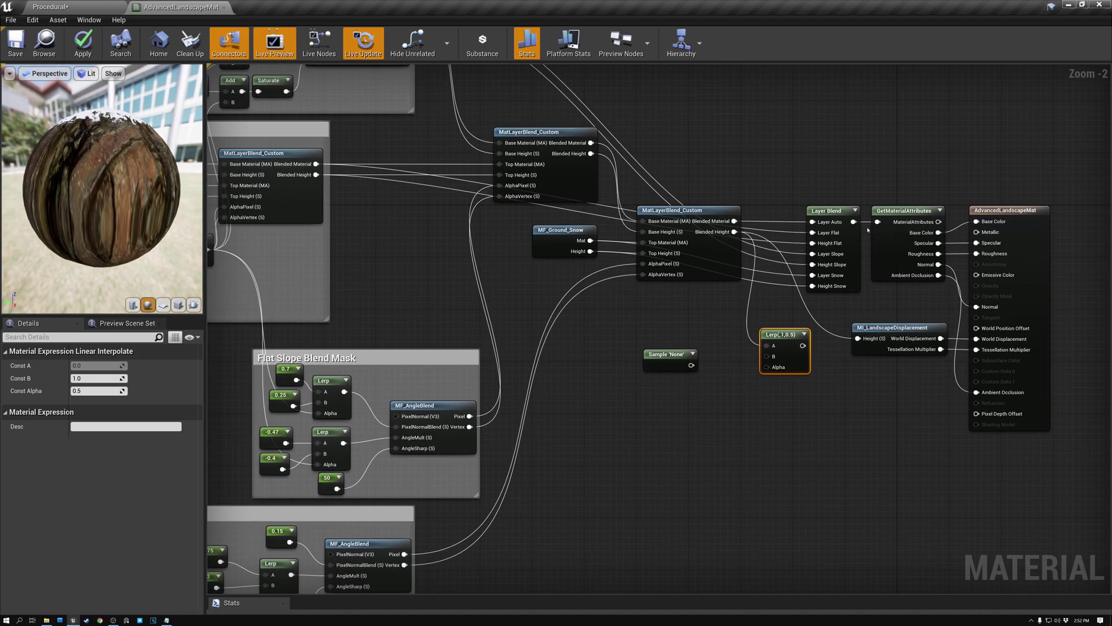
{"action": "scroll", "coordinate": [748, 349], "scroll_direction": "down", "scroll_amount": 2}
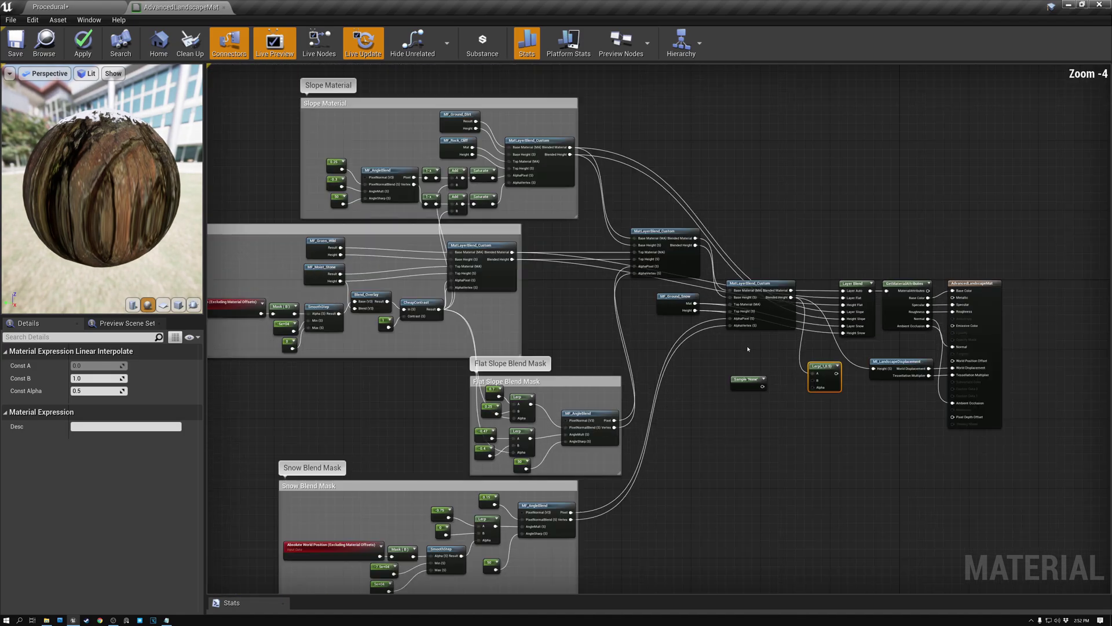
{"action": "scroll", "coordinate": [747, 348], "scroll_direction": "up", "scroll_amount": 2}
{"action": "right_click_drag", "start_coordinate": [748, 349], "coordinate": [882, 342]}
{"action": "scroll", "coordinate": [882, 342], "scroll_direction": "down", "scroll_amount": 2}
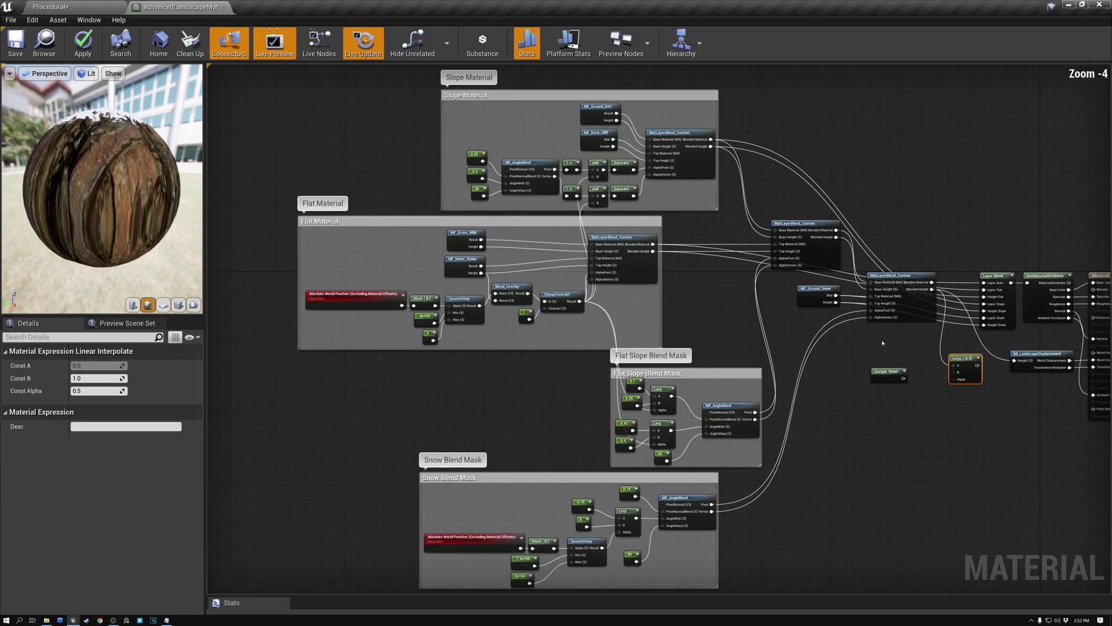
{"action": "right_click_drag", "start_coordinate": [693, 288], "coordinate": [584, 270]}
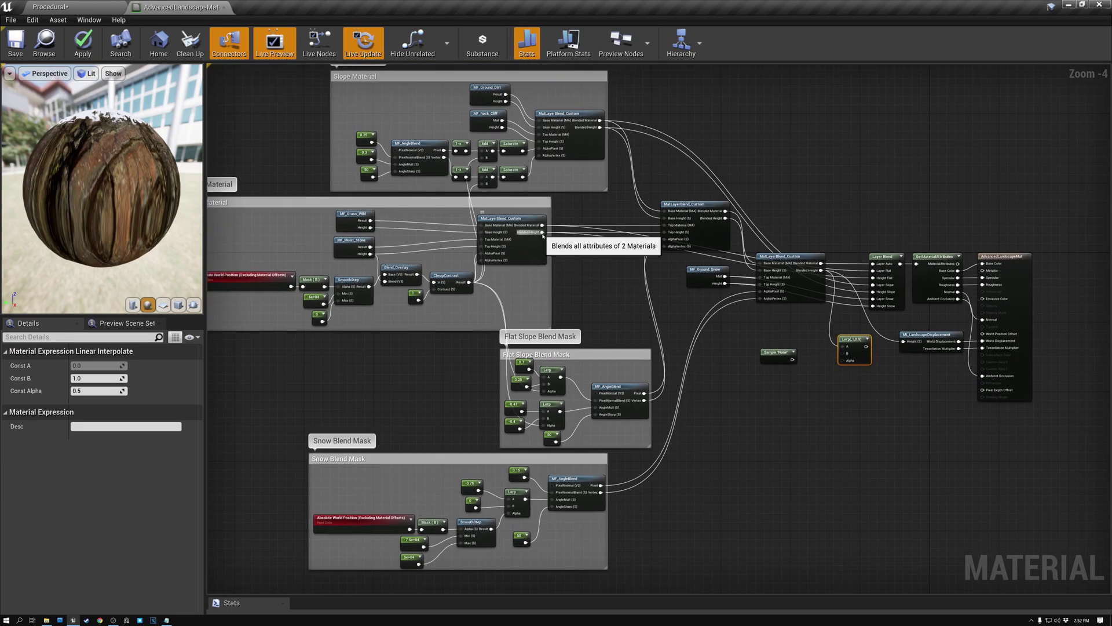
{"action": "left_click_drag", "start_coordinate": [542, 232], "coordinate": [845, 355]}
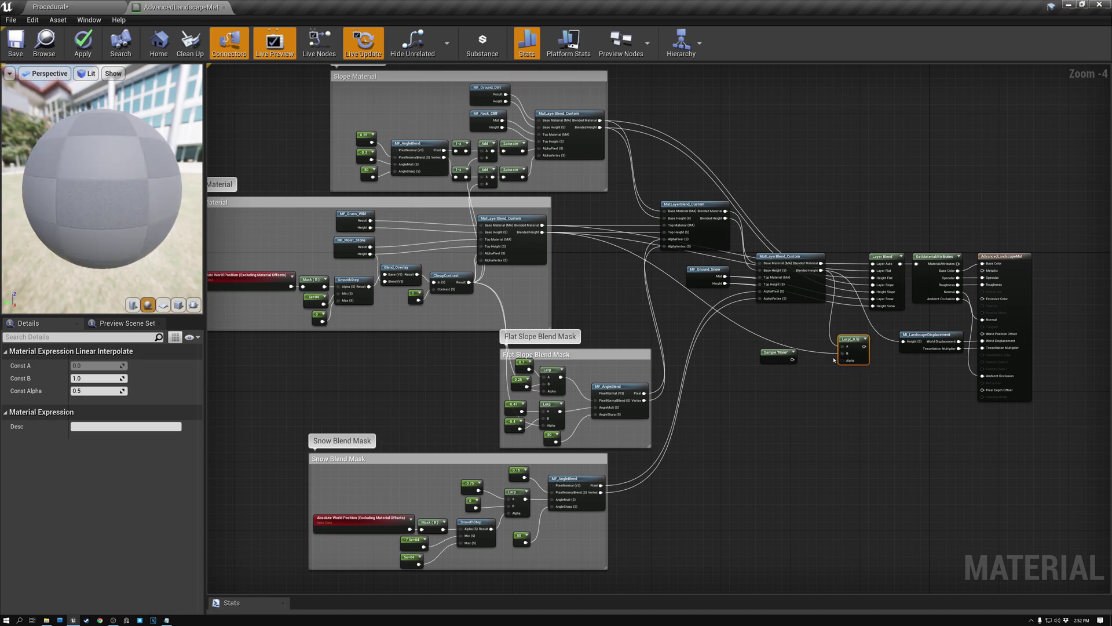
Set the layer sample node's parameter name to Flat and connect its output to the Lerp node's Alpha input
{"action": "left_click", "coordinate": [775, 354]}
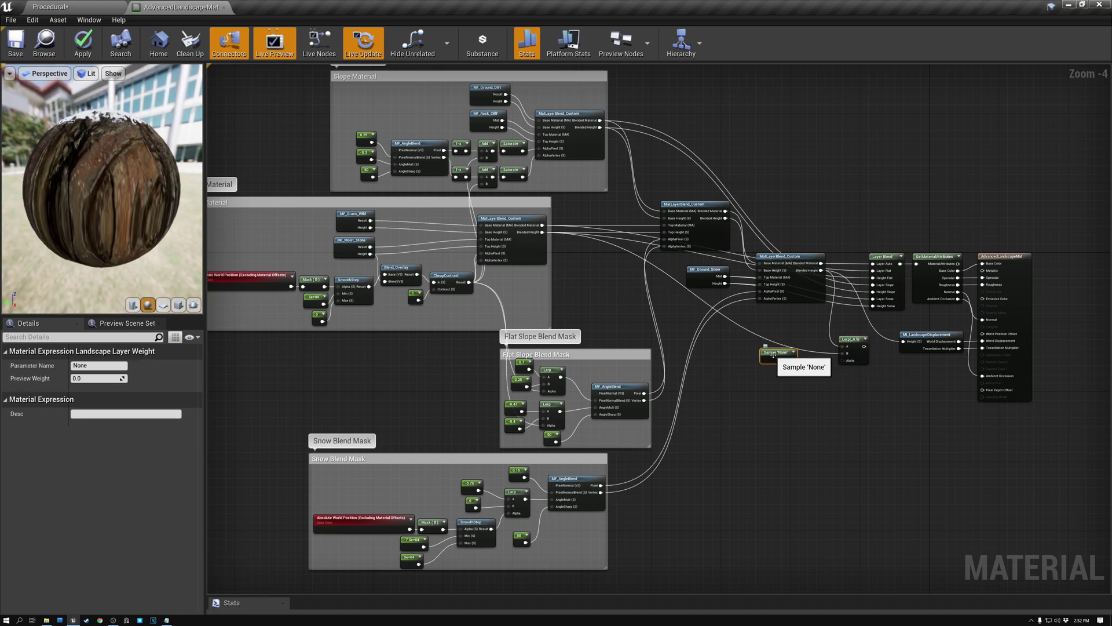
{"action": "left_click", "coordinate": [102, 366]}
{"action": "type", "text": "Flat"}
{"action": "key", "text": "Return"}
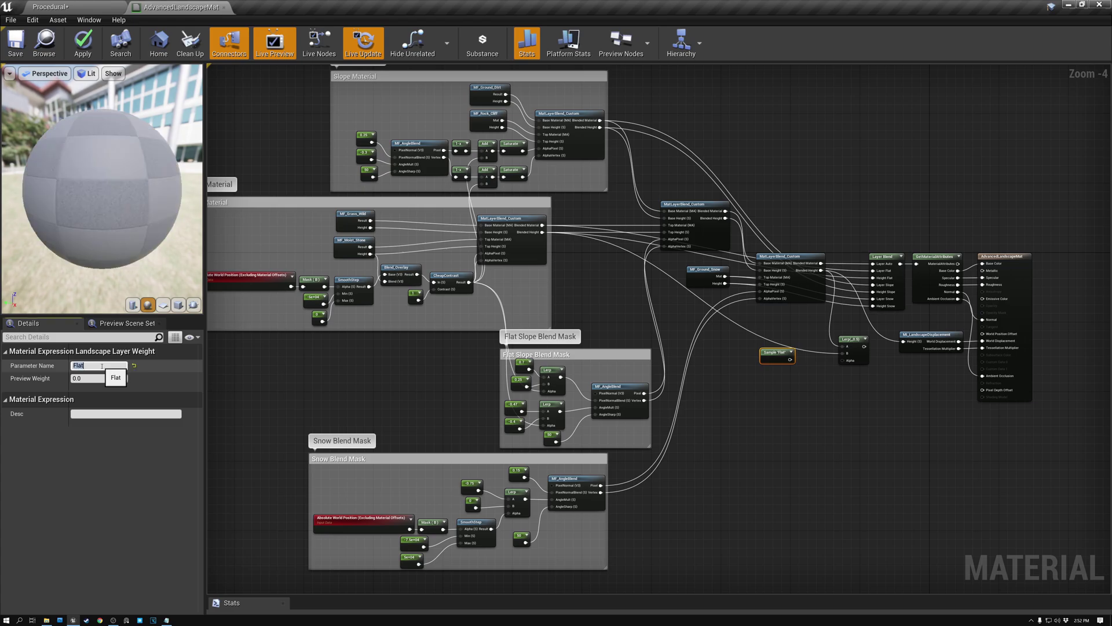
{"action": "scroll", "coordinate": [779, 355], "scroll_direction": "up", "scroll_amount": 3}
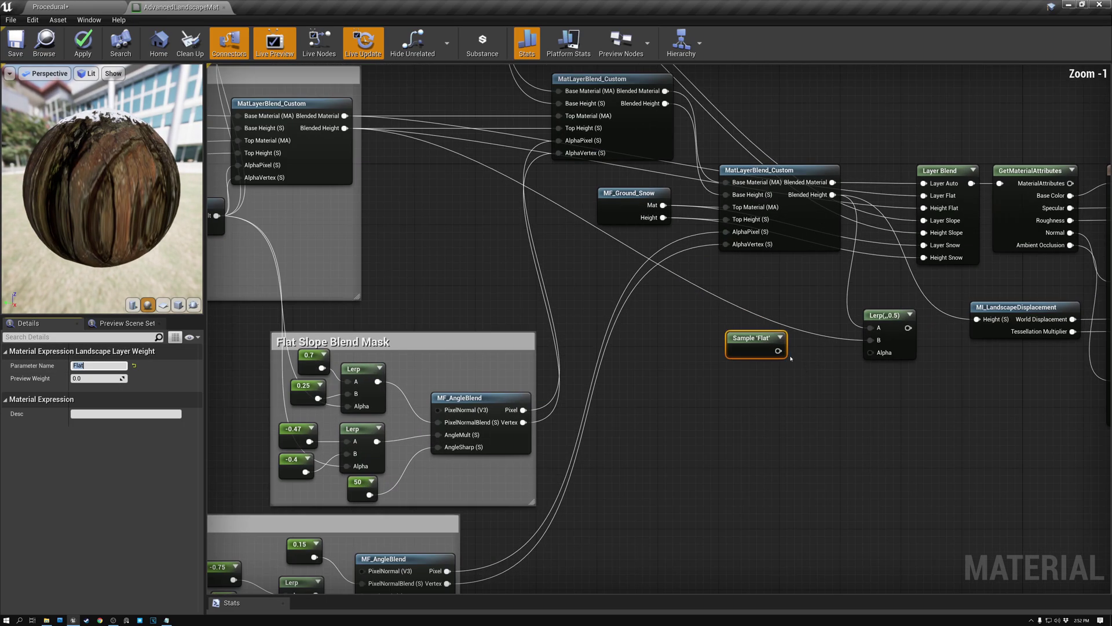
{"action": "left_click_drag", "start_coordinate": [779, 352], "coordinate": [871, 352]}
{"action": "right_click_drag", "start_coordinate": [849, 366], "coordinate": [647, 381]}
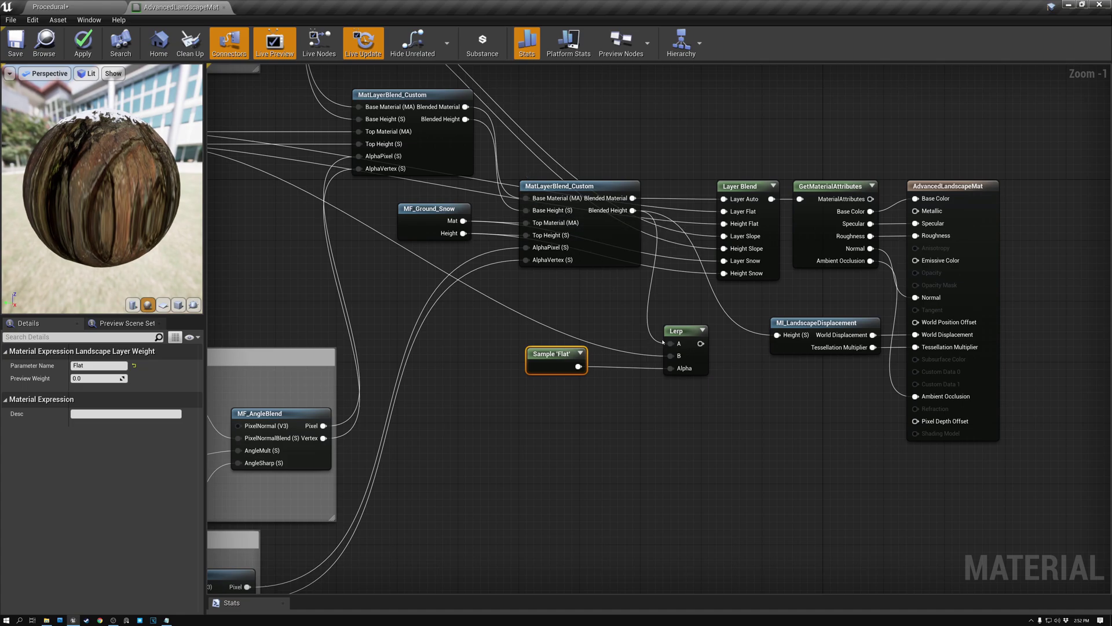
Shift the Lerp node closer to the Flat sample and add a second LinearInterpolate node from its output
{"action": "left_click_drag", "start_coordinate": [691, 332], "coordinate": [710, 429]}
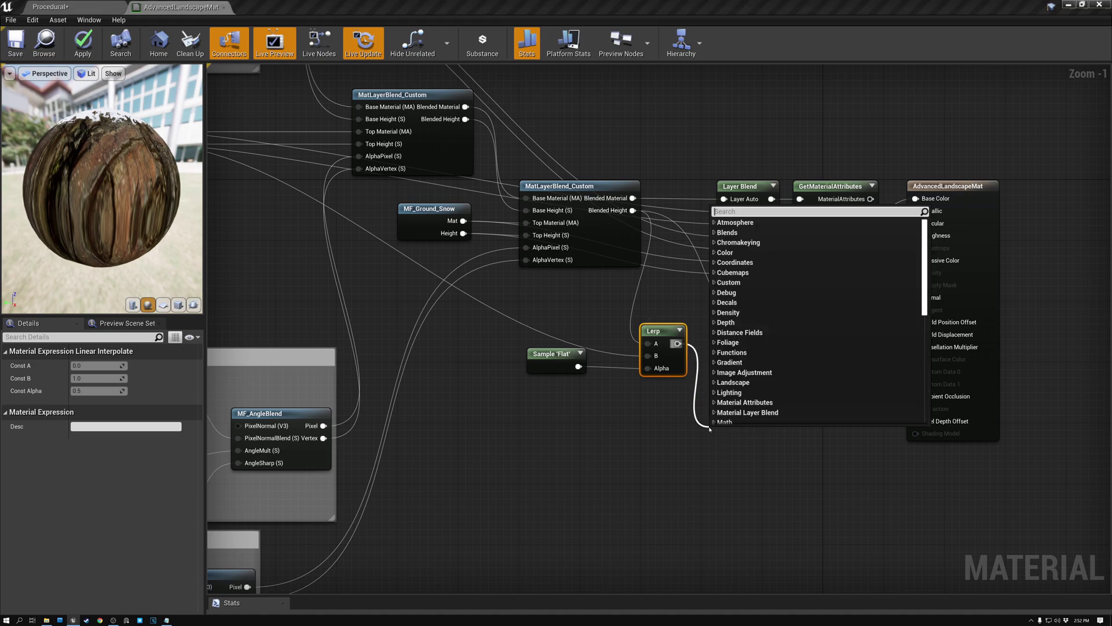
{"action": "type", "text": "lerp"}
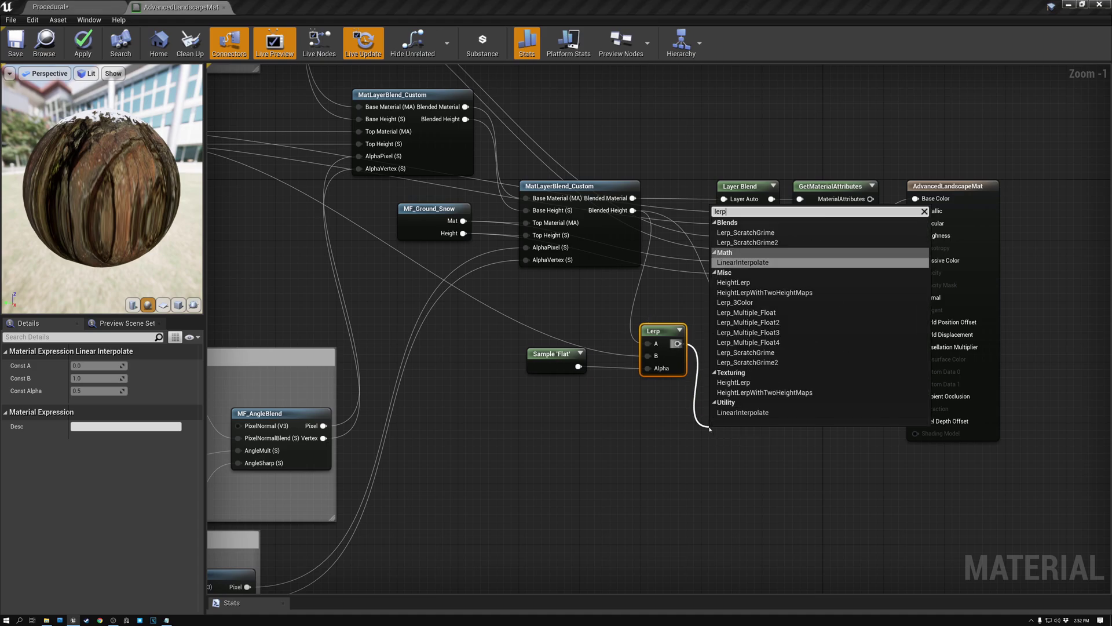
{"action": "left_click", "coordinate": [745, 262]}
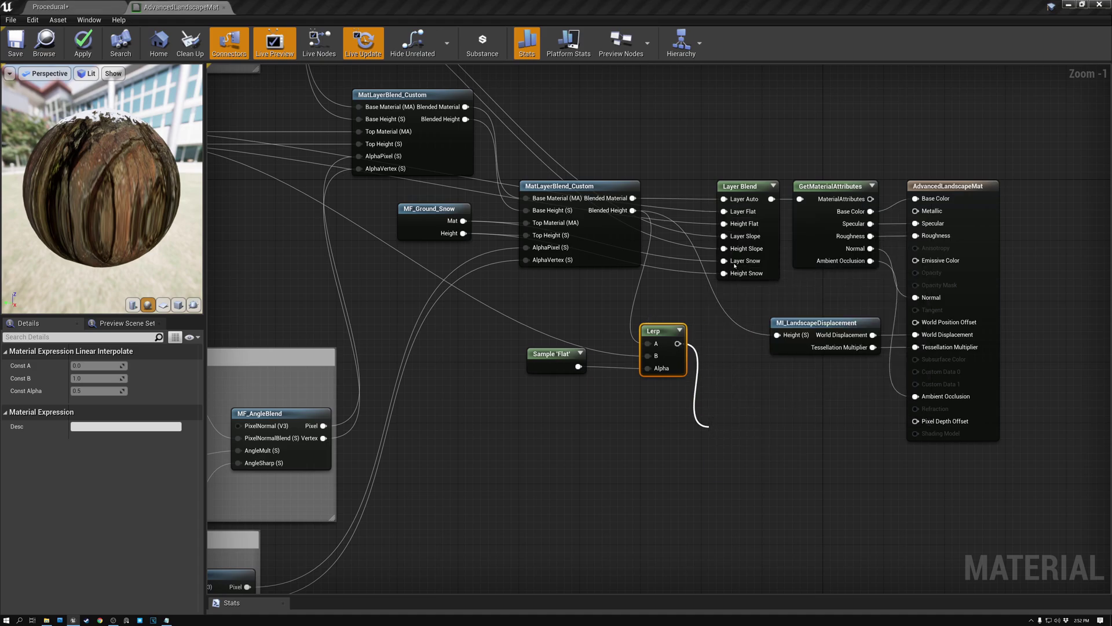
Connect the Slope Material group's Blended Height output to input B of the second Lerp node
{"action": "right_click_drag", "start_coordinate": [742, 390], "coordinate": [743, 314]}
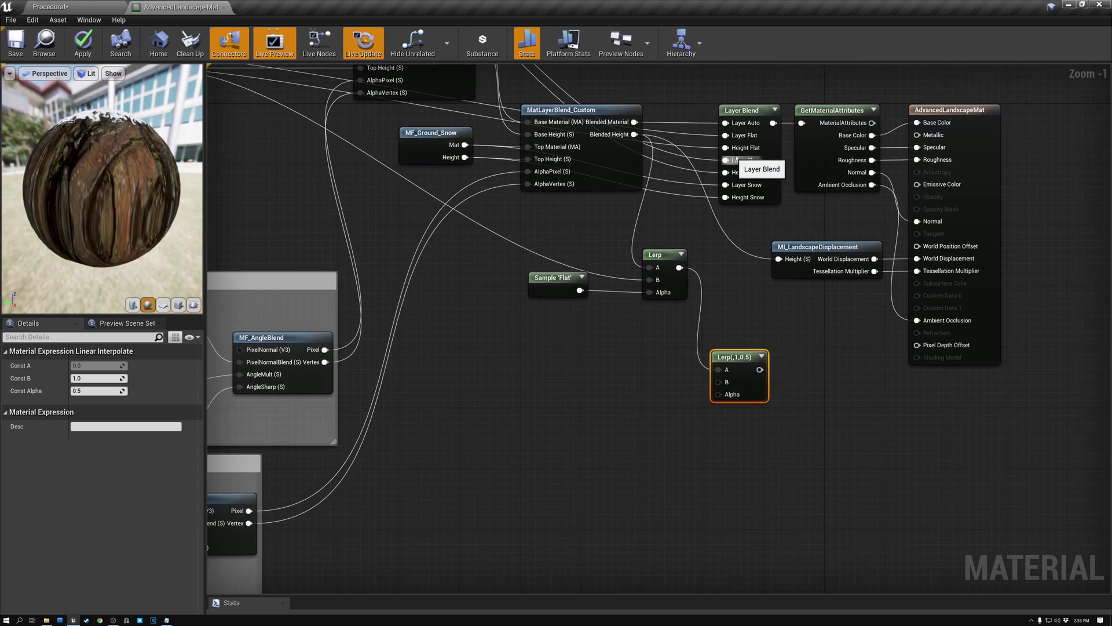
{"action": "left_click", "coordinate": [747, 128]}
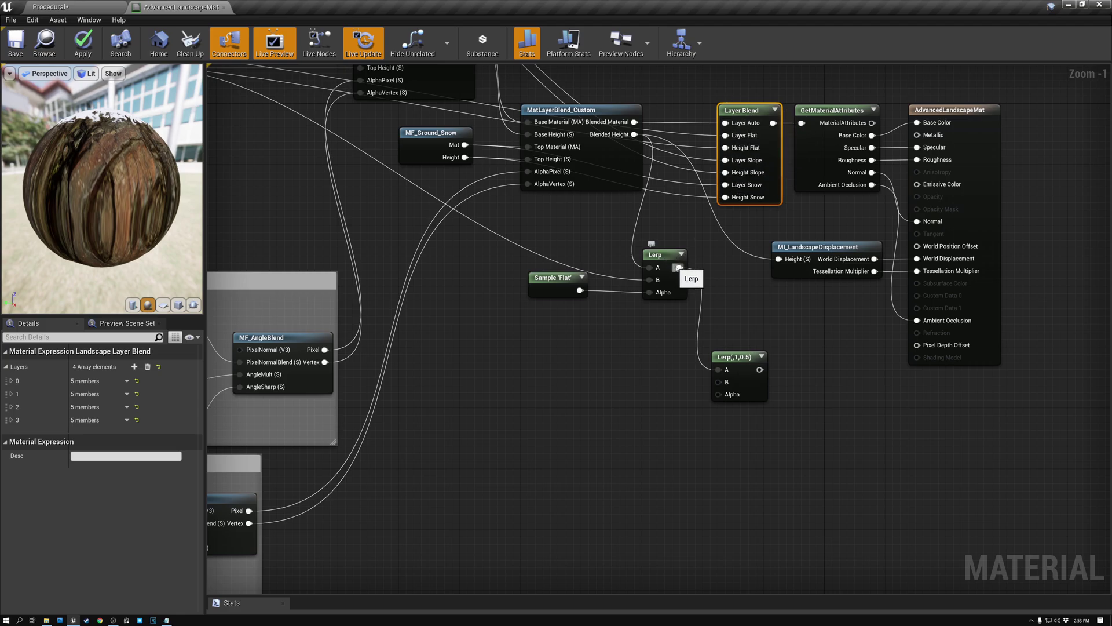
{"action": "right_click_drag", "start_coordinate": [720, 278], "coordinate": [862, 288]}
{"action": "scroll", "coordinate": [861, 287], "scroll_direction": "down", "scroll_amount": 1}
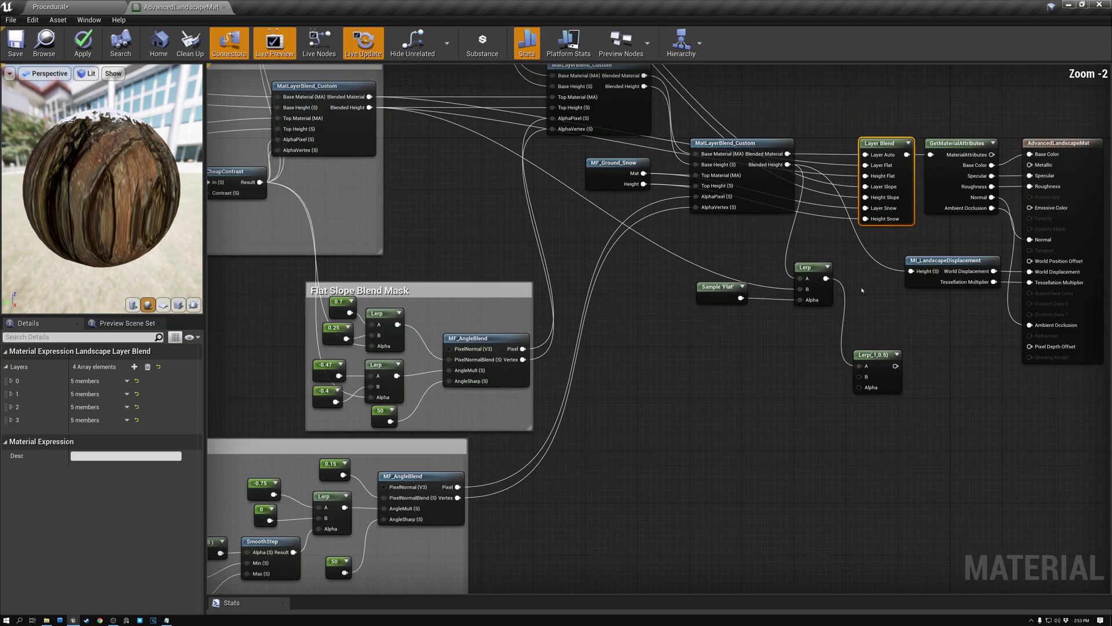
{"action": "right_click_drag", "start_coordinate": [698, 370], "coordinate": [812, 483]}
{"action": "scroll", "coordinate": [812, 483], "scroll_direction": "down", "scroll_amount": 1}
{"action": "scroll", "coordinate": [812, 482], "scroll_direction": "down", "scroll_amount": 1}
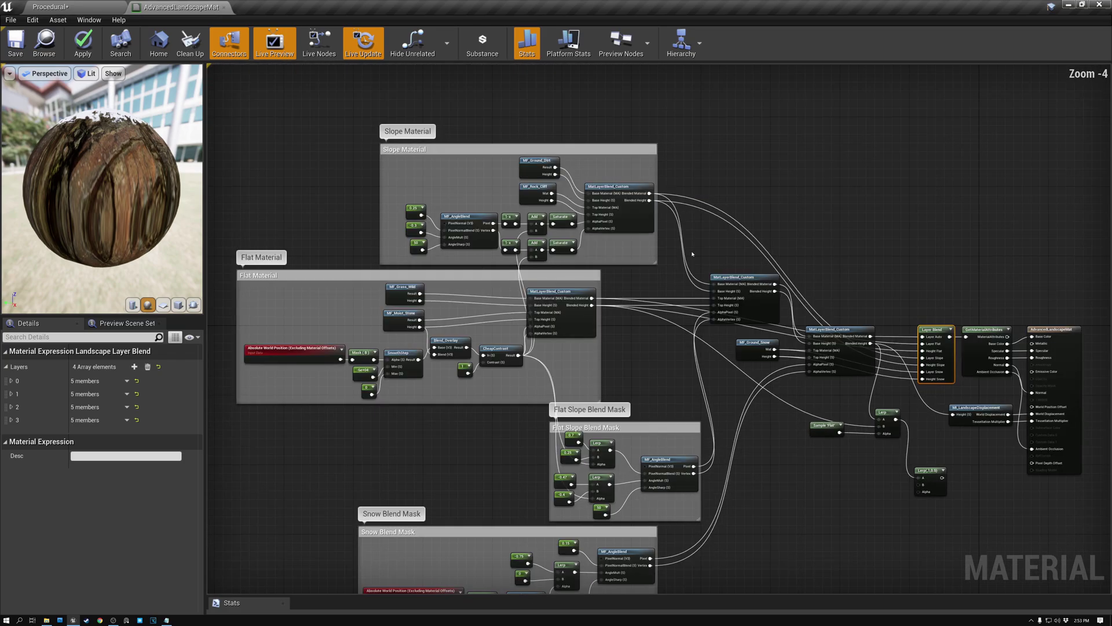
{"action": "left_click_drag", "start_coordinate": [649, 200], "coordinate": [917, 484]}
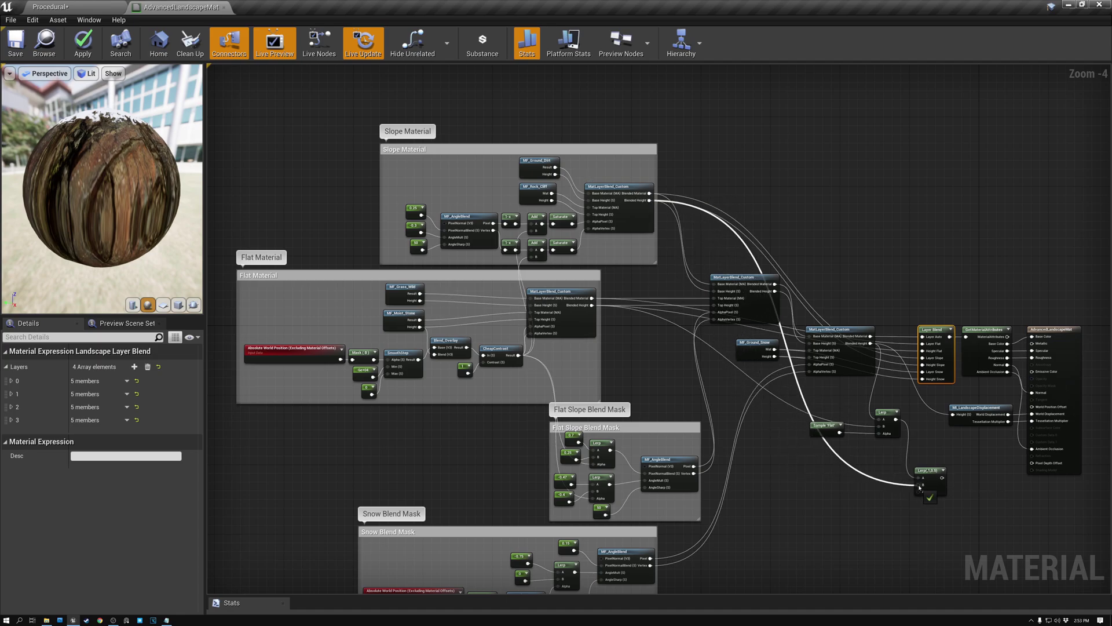
Duplicate the Flat layer sample, set the copy's parameter name to Slope, and connect it to the second Lerp's Alpha input
{"action": "left_click", "coordinate": [823, 426]}
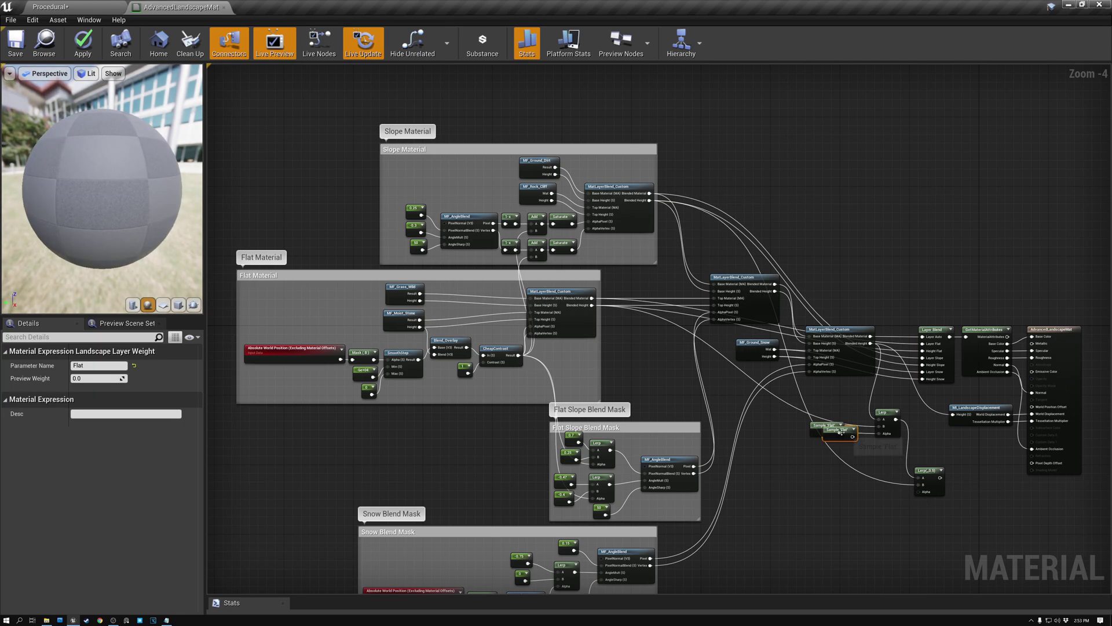
{"action": "key", "text": "ctrl+w"}
{"action": "scroll", "coordinate": [841, 478], "scroll_direction": "up", "scroll_amount": 4}
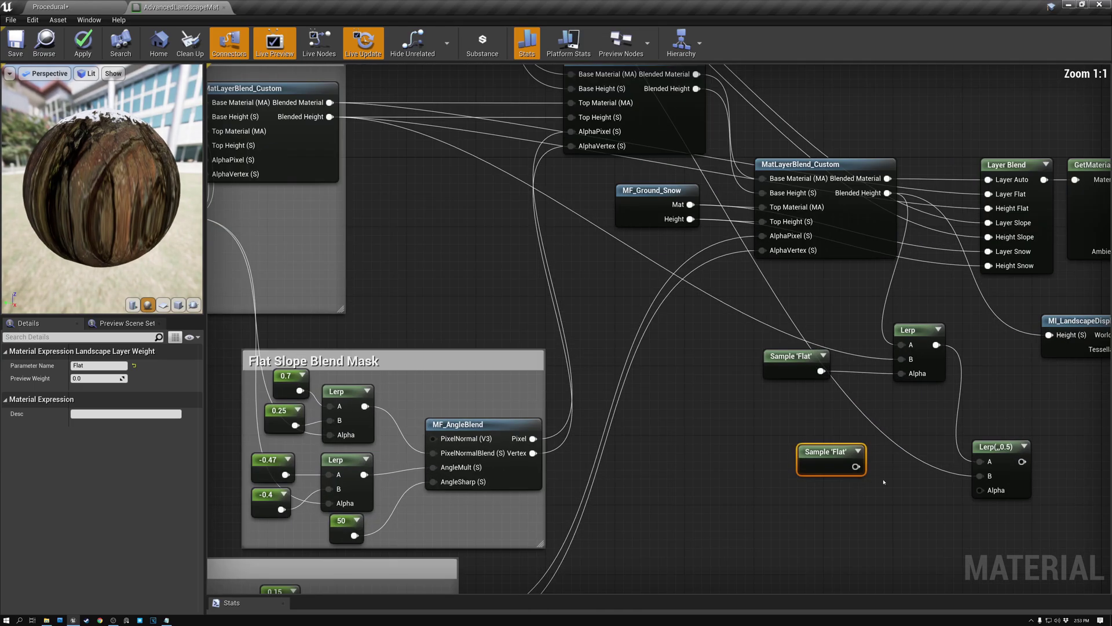
{"action": "right_click_drag", "start_coordinate": [884, 481], "coordinate": [735, 409]}
{"action": "left_click", "coordinate": [95, 365]}
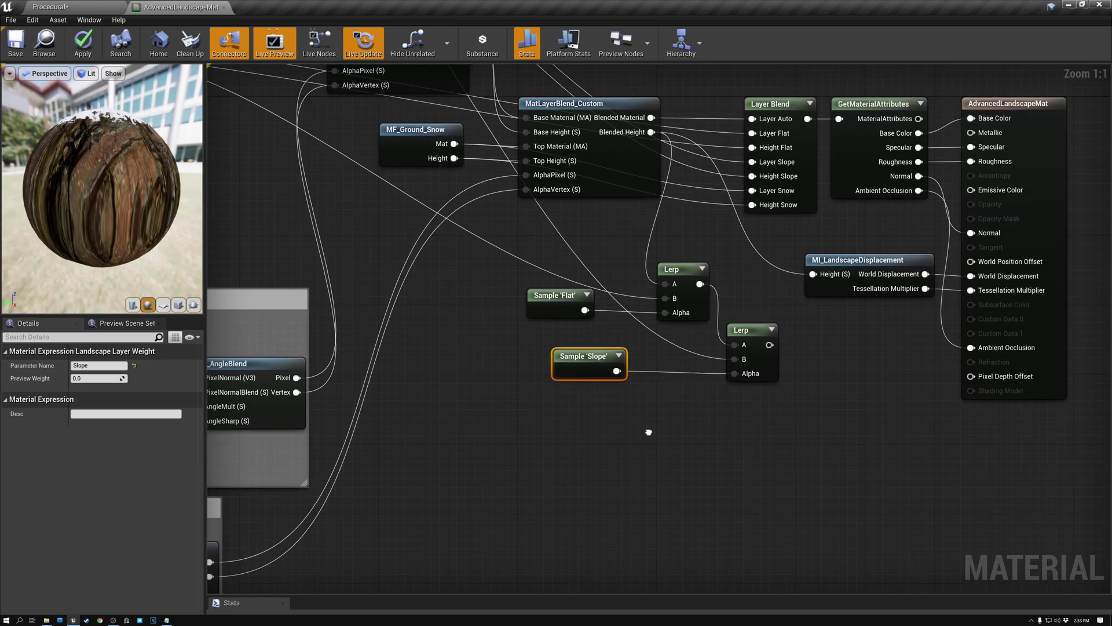
Duplicate the second Lerp and feed the copy's input A from the second Lerp's output and input B from MF_Ground_Snow's Height
{"action": "right_click_drag", "start_coordinate": [649, 433], "coordinate": [517, 432]}
{"action": "left_click", "coordinate": [623, 329]}
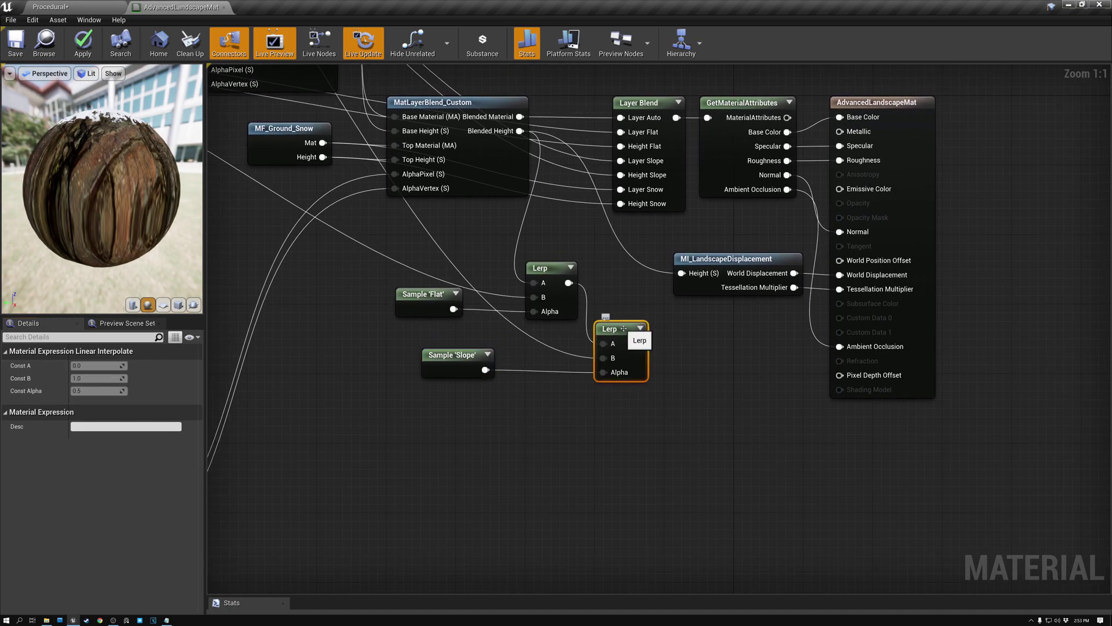
{"action": "key", "text": "ctrl+w"}
{"action": "left_click_drag", "start_coordinate": [652, 335], "coordinate": [733, 372]}
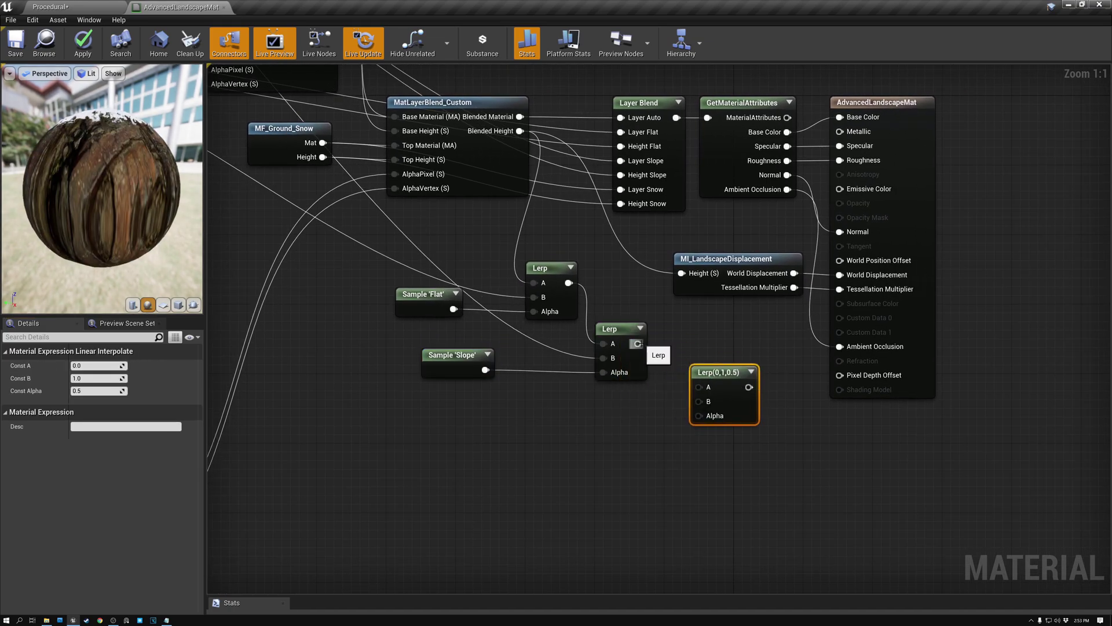
{"action": "left_click_drag", "start_coordinate": [638, 344], "coordinate": [688, 372]}
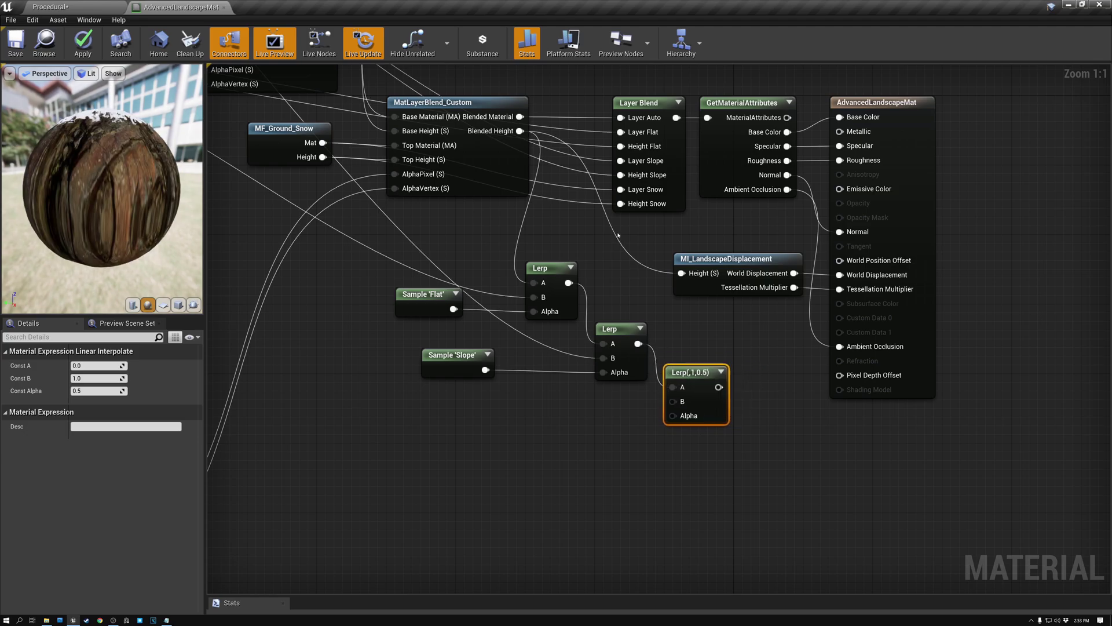
{"action": "scroll", "coordinate": [598, 251], "scroll_direction": "down", "scroll_amount": 1}
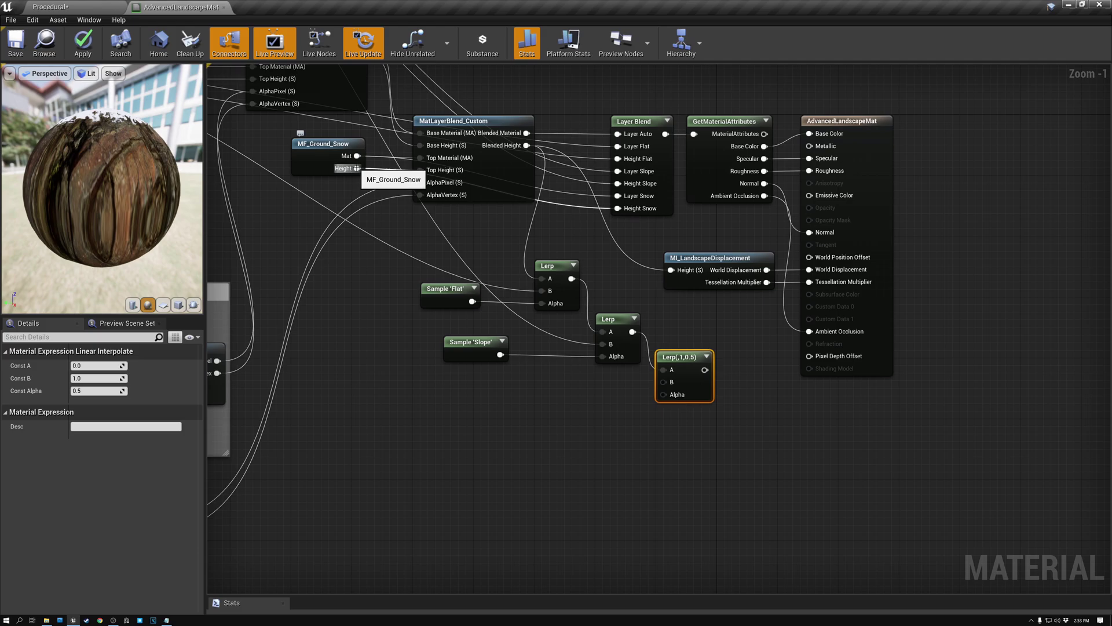
{"action": "left_click_drag", "start_coordinate": [356, 168], "coordinate": [664, 382]}
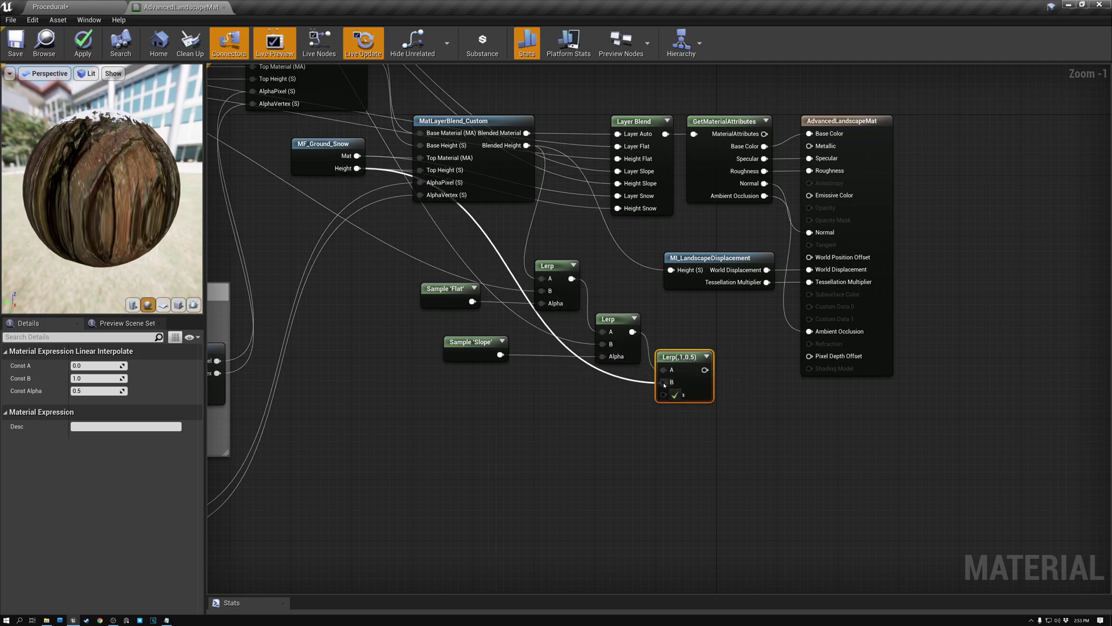
Duplicate the Slope layer sample, set the copy's parameter name to Snow, and connect it to the third Lerp's Alpha input
{"action": "left_click", "coordinate": [460, 343]}
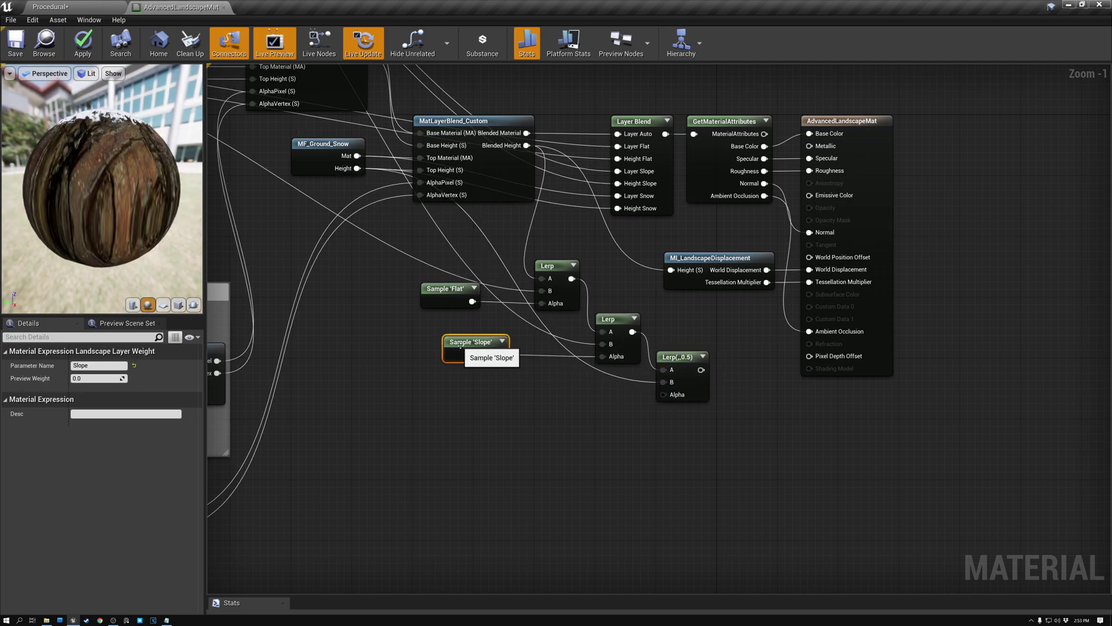
{"action": "key", "text": "ctrl+w"}
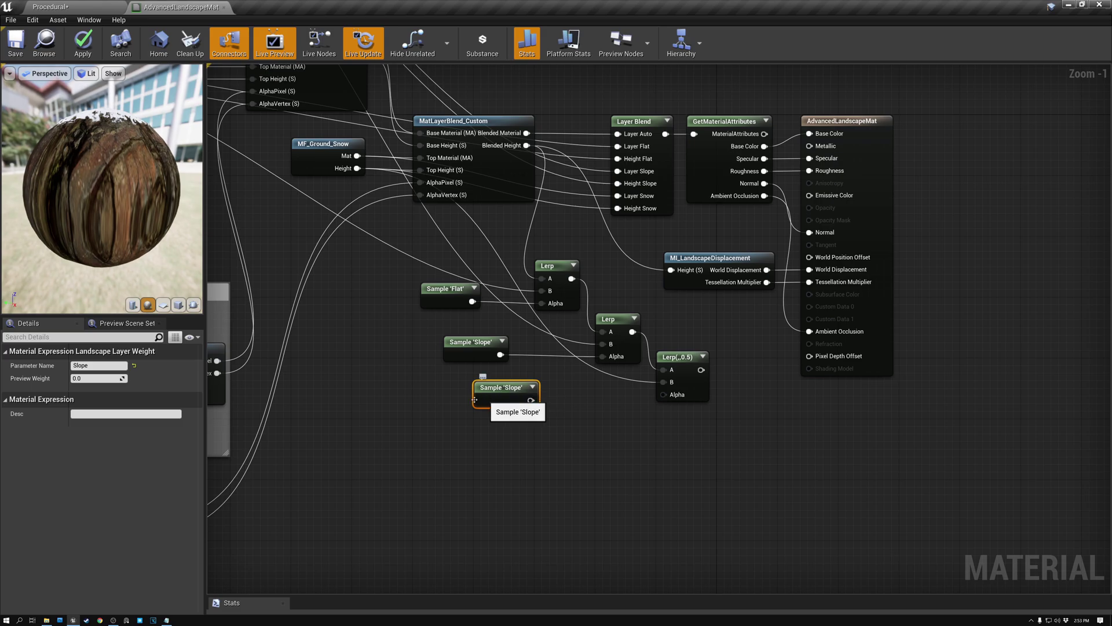
{"action": "left_click", "coordinate": [97, 366]}
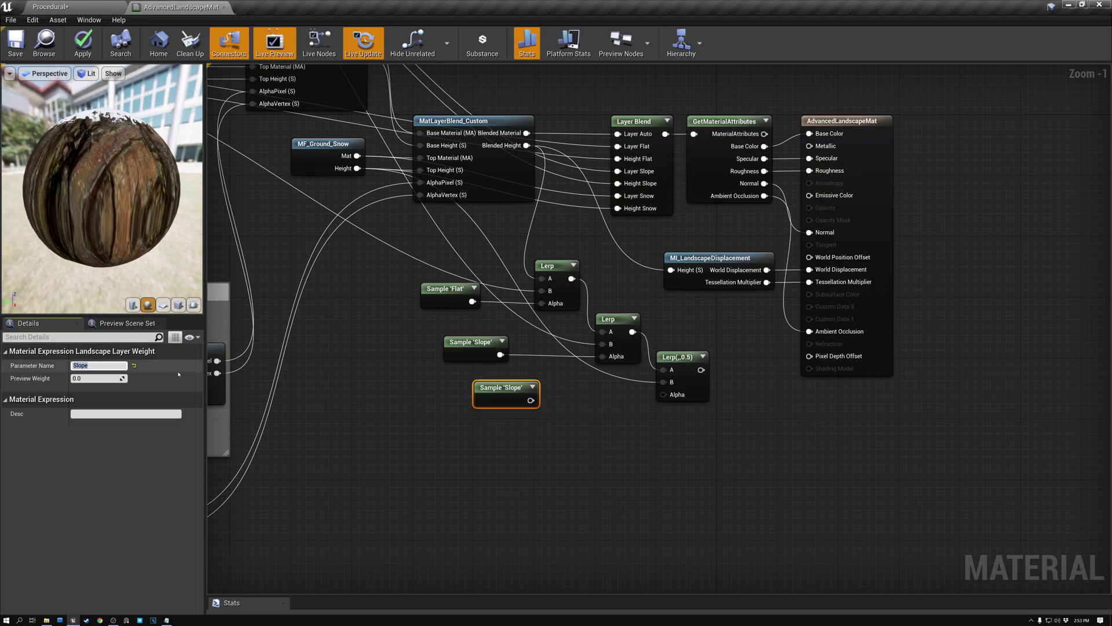
{"action": "type", "text": "Snow"}
{"action": "key", "text": "Return"}
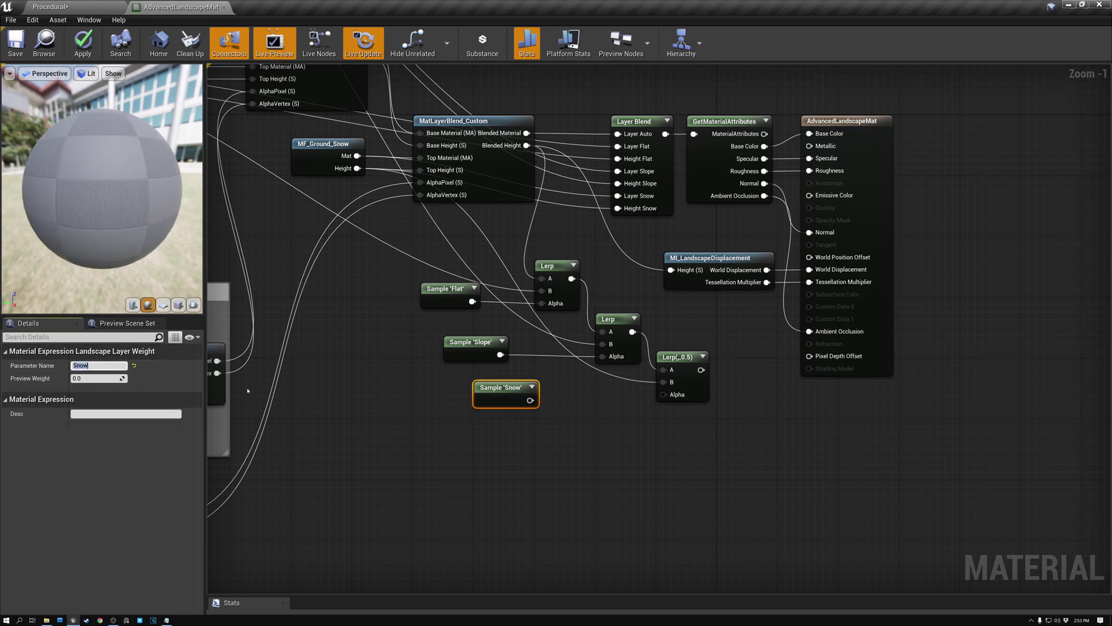
{"action": "left_click_drag", "start_coordinate": [530, 400], "coordinate": [664, 395]}
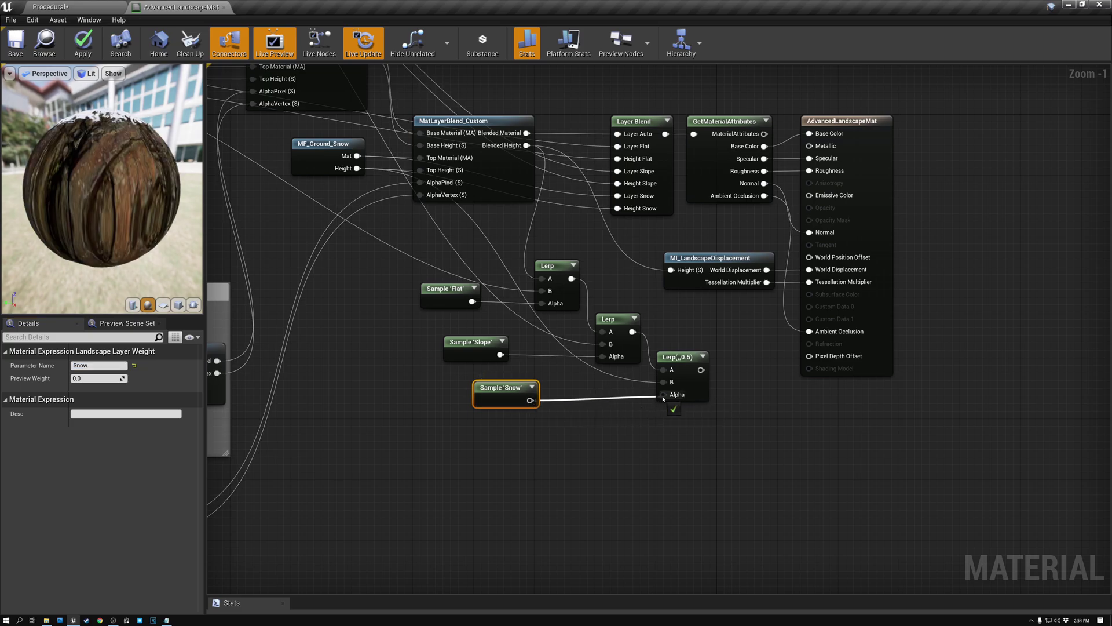
{"action": "left_click_drag", "start_coordinate": [524, 394], "coordinate": [517, 386]}
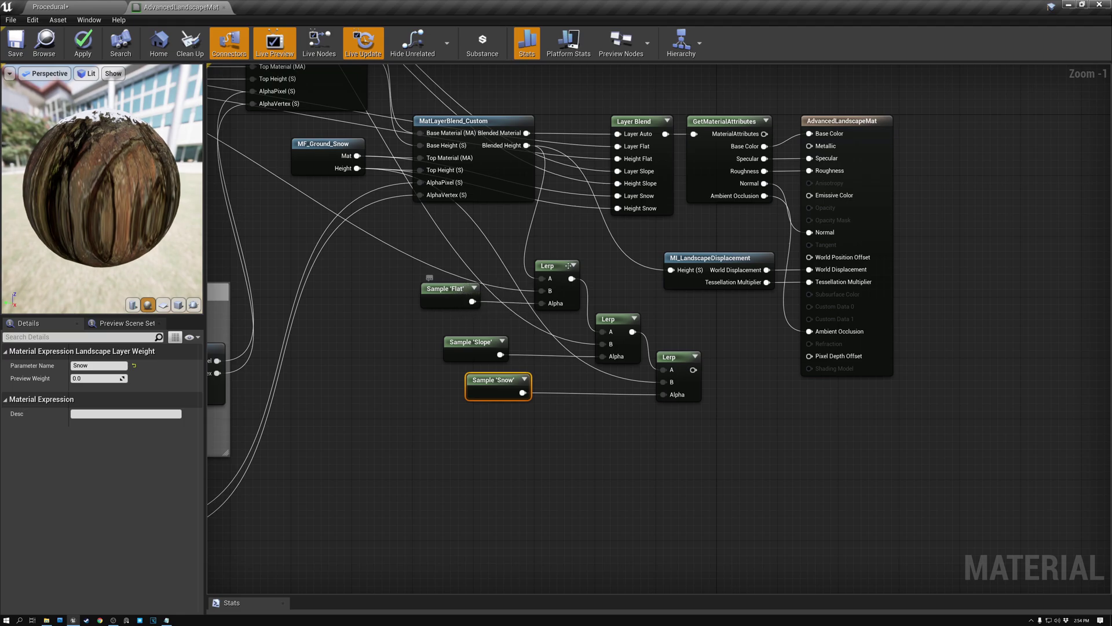
Connect the third Lerp's output to the Height input of MI_LandscapeDisplacement, replacing the existing connection
{"action": "right_click_drag", "start_coordinate": [607, 282], "coordinate": [577, 238]}
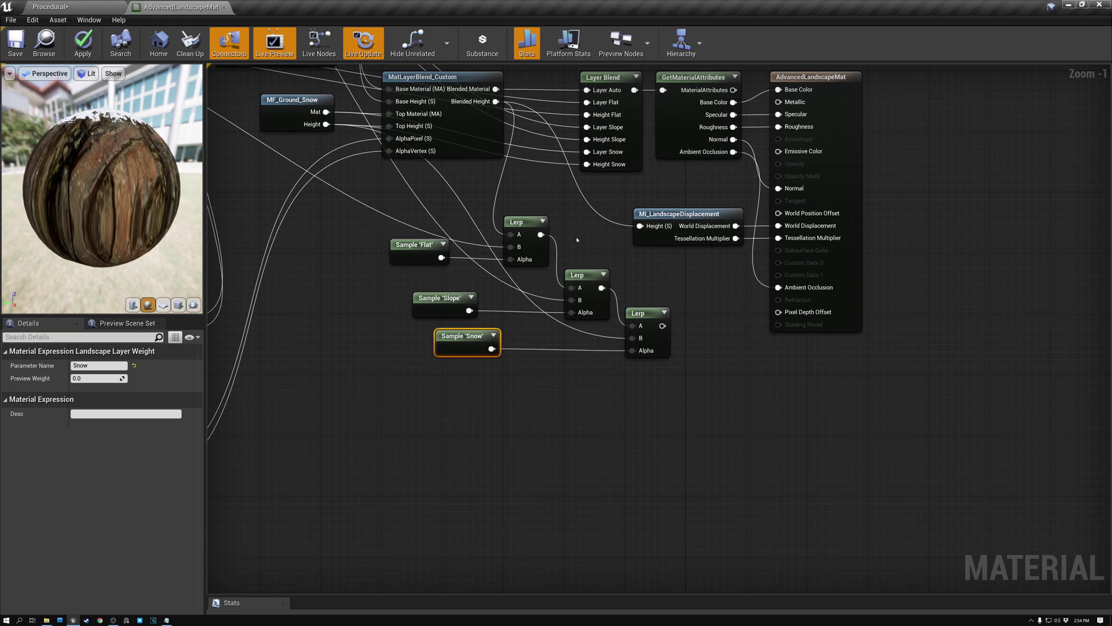
{"action": "scroll", "coordinate": [577, 239], "scroll_direction": "up", "scroll_amount": 1}
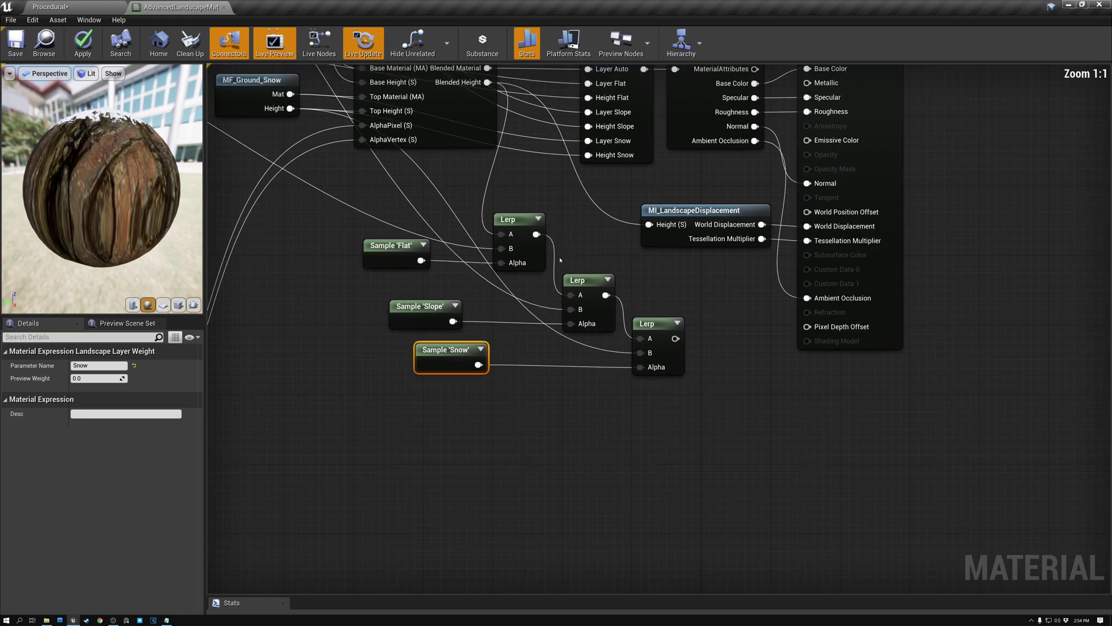
{"action": "left_click", "coordinate": [426, 316]}
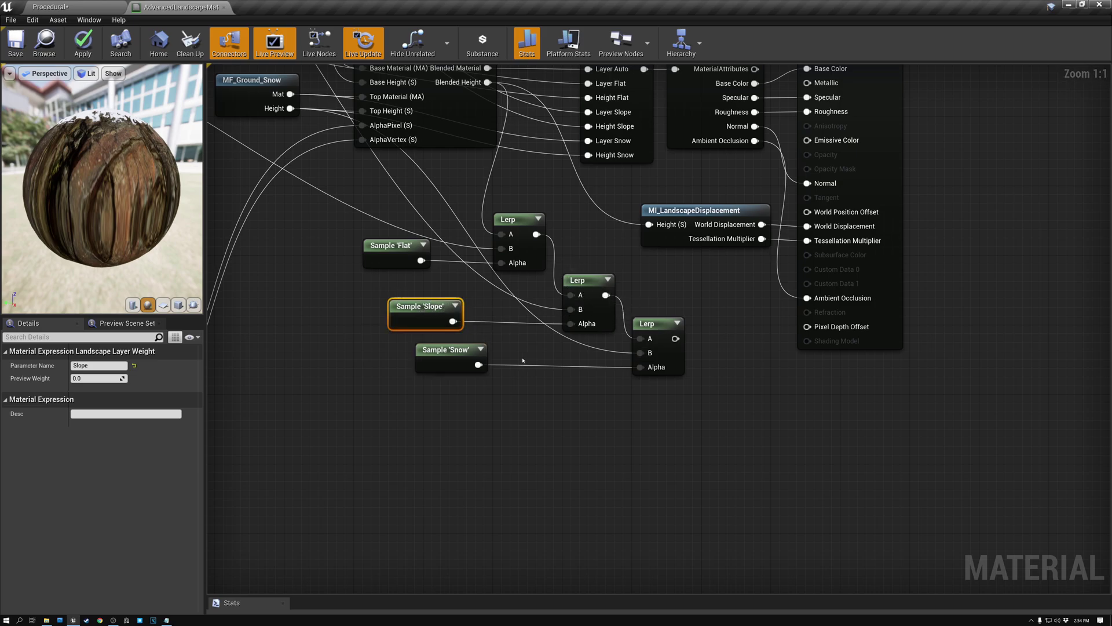
{"action": "left_click", "coordinate": [449, 358]}
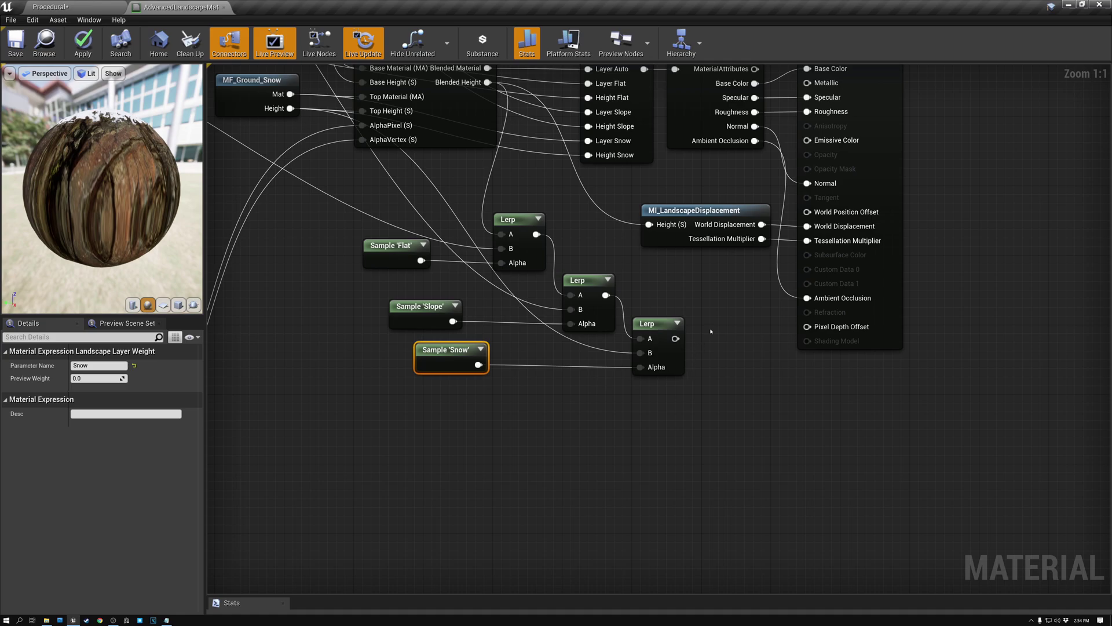
{"action": "right_click_drag", "start_coordinate": [711, 331], "coordinate": [678, 399]}
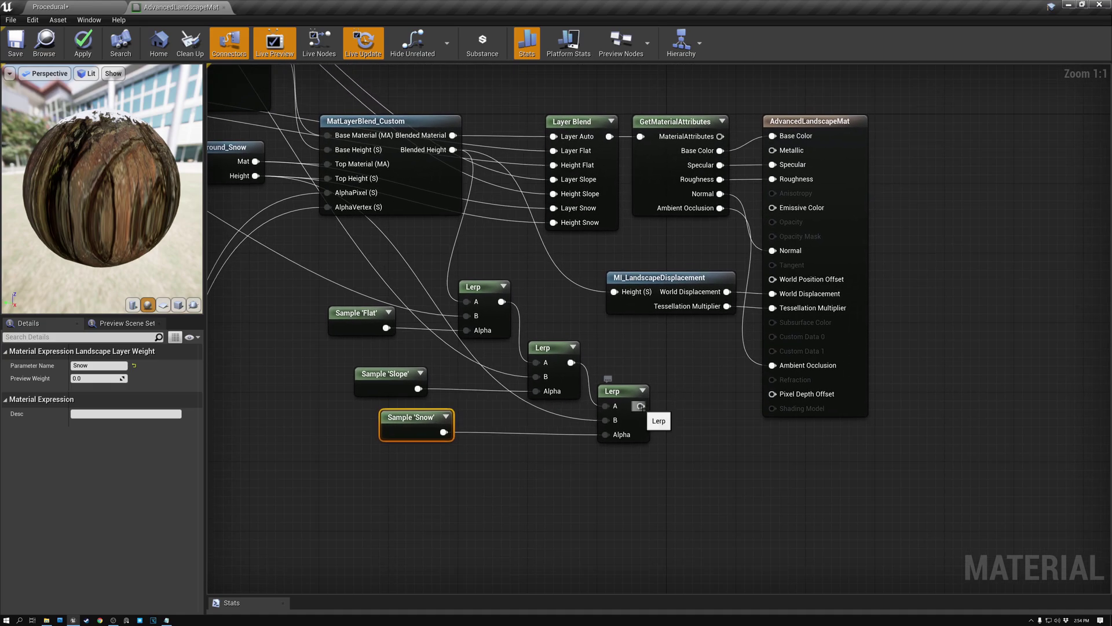
{"action": "left_click_drag", "start_coordinate": [640, 406], "coordinate": [615, 292]}
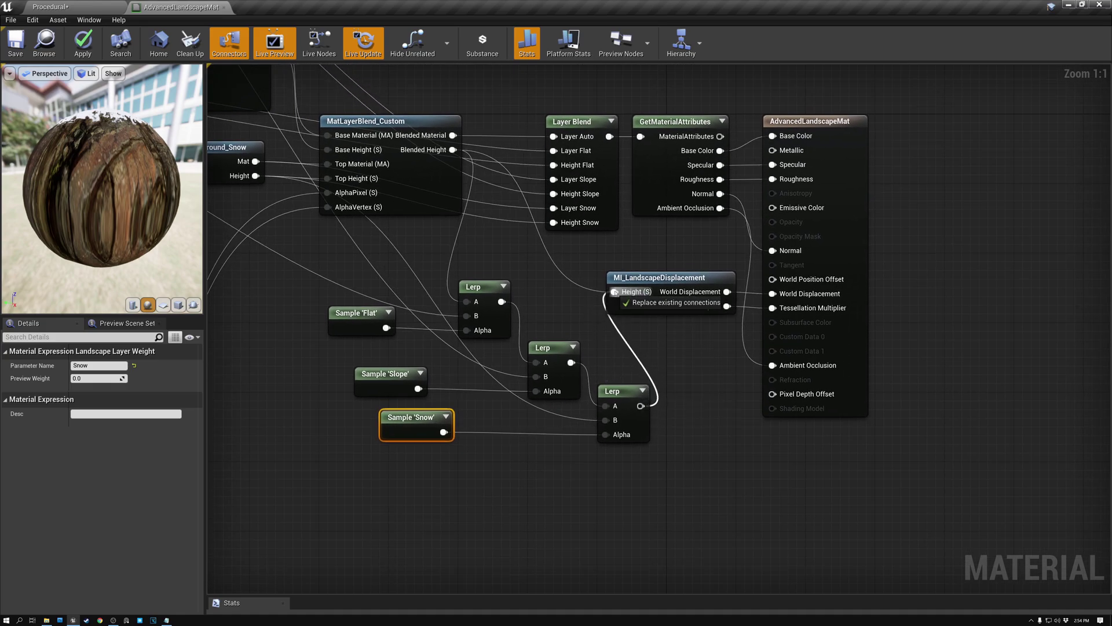
{"action": "left_click", "coordinate": [666, 279]}
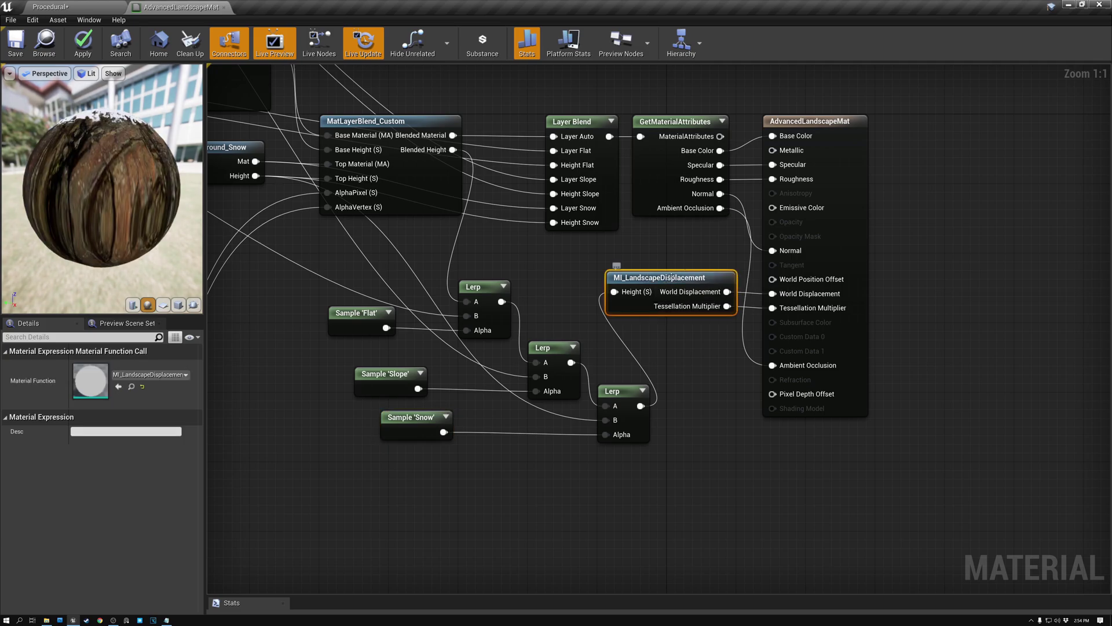
Save the AdvancedLandscapeMat material with its blended displacement heights
{"action": "scroll", "coordinate": [715, 279], "scroll_direction": "down", "scroll_amount": 1}
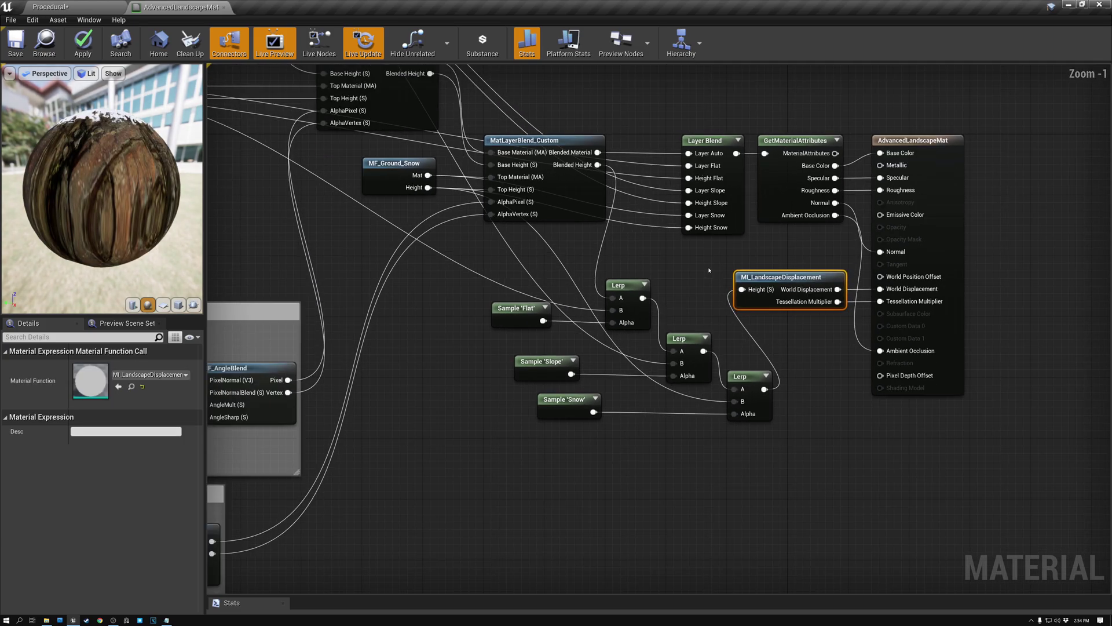
{"action": "right_click_drag", "start_coordinate": [708, 270], "coordinate": [711, 315]}
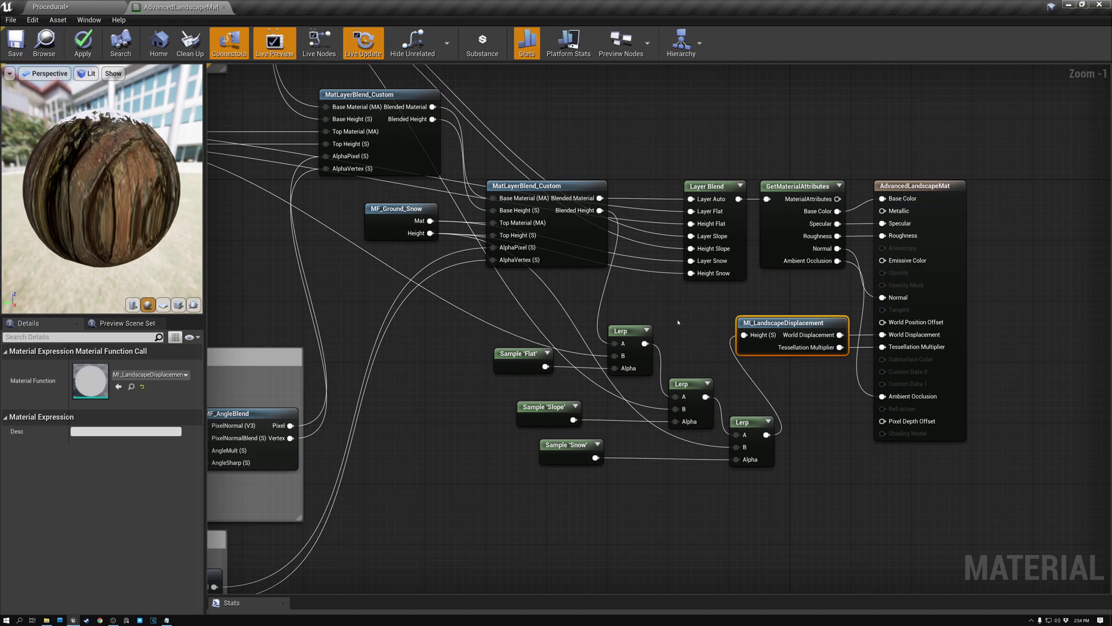
{"action": "key", "text": "ctrl+s"}
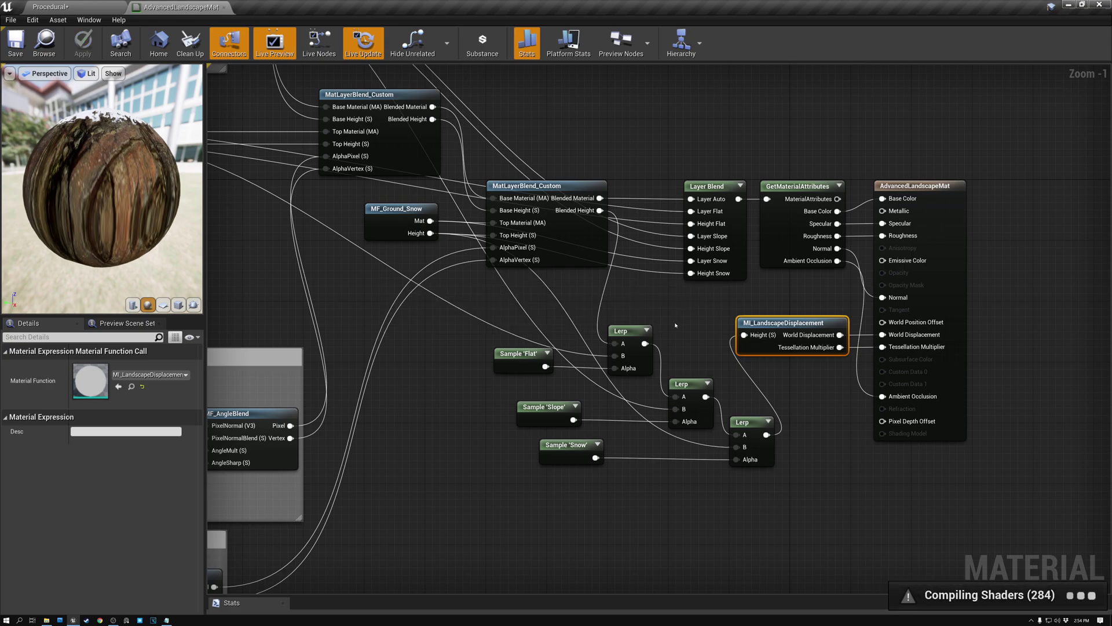
Switch to the Procedural level's Landscape Paint mode and bring the assets in World/Materials into view
{"action": "left_click", "coordinate": [89, 8]}
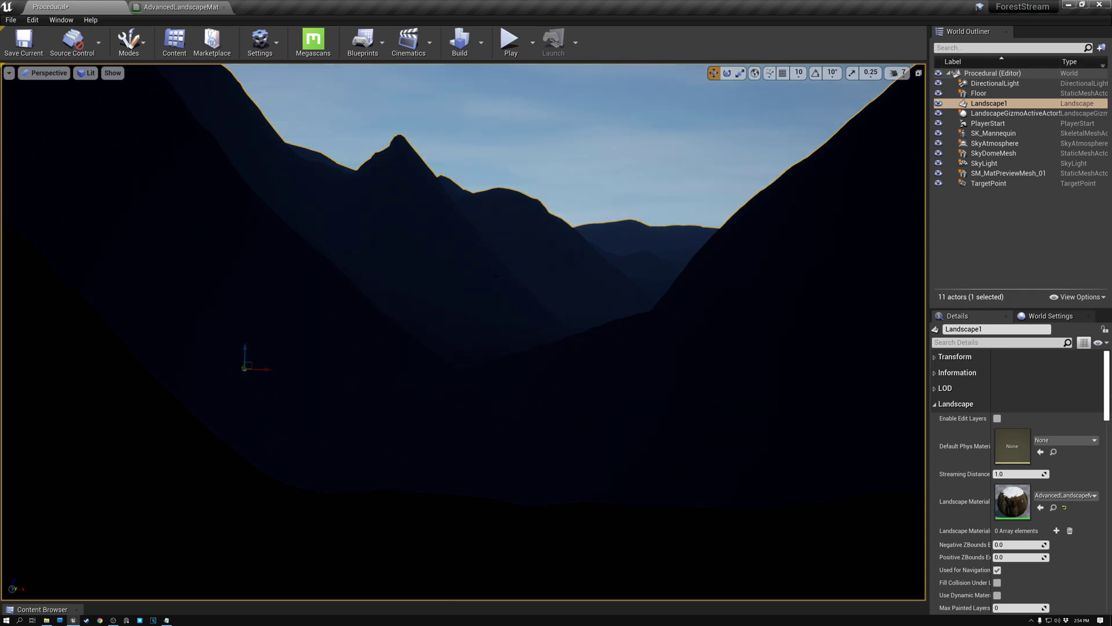
{"action": "right_click_drag", "start_coordinate": [527, 258], "coordinate": [585, 333]}
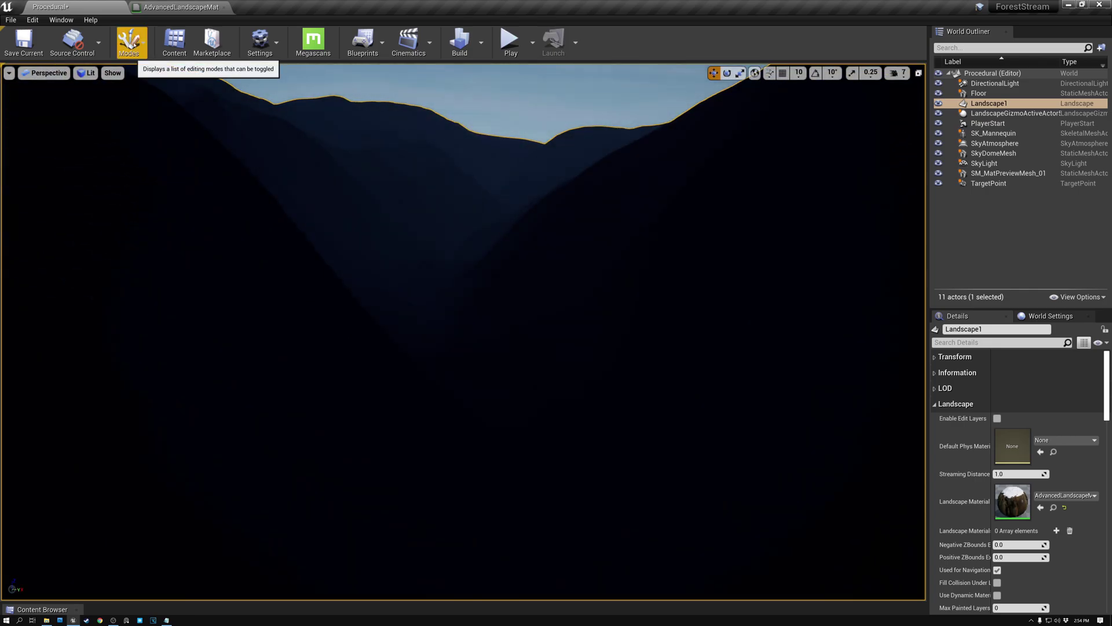
{"action": "left_click", "coordinate": [128, 45]}
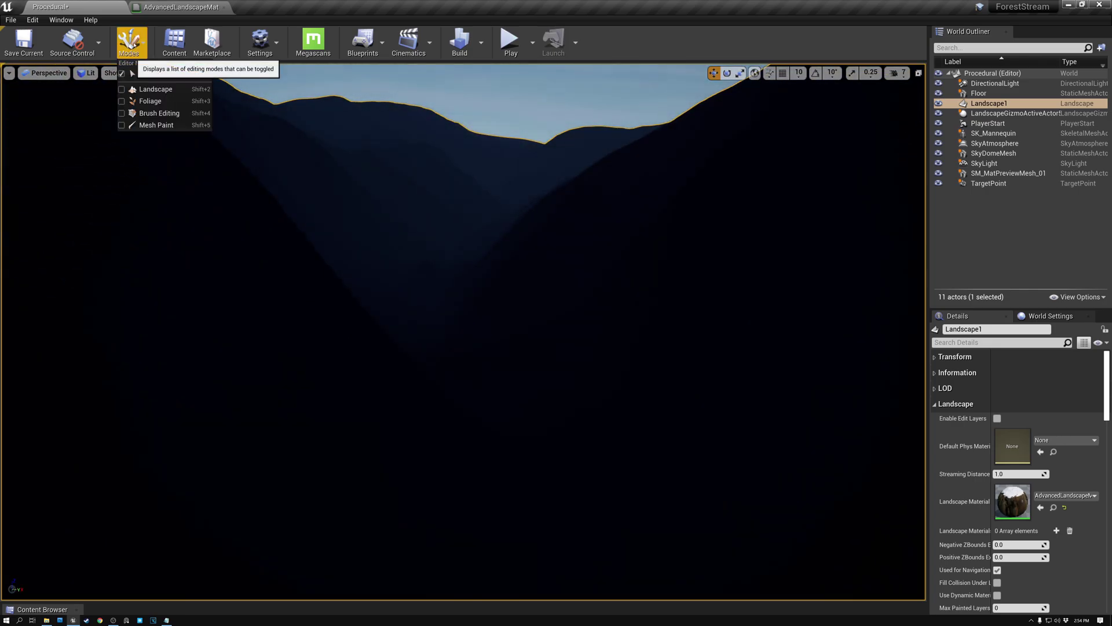
{"action": "left_click", "coordinate": [155, 89]}
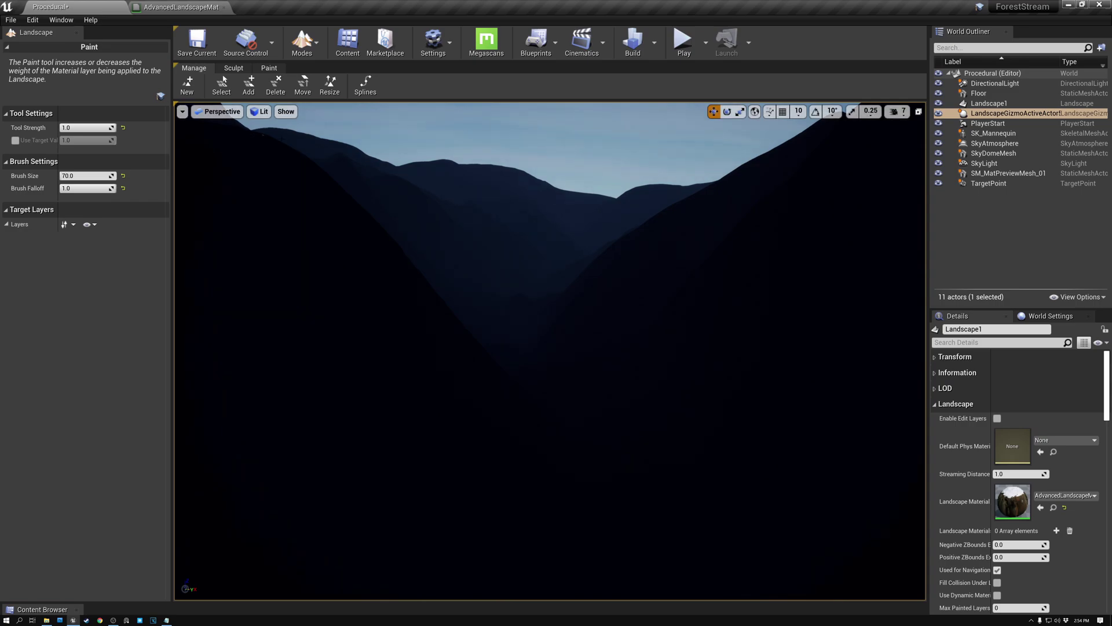
{"action": "left_click", "coordinate": [269, 69]}
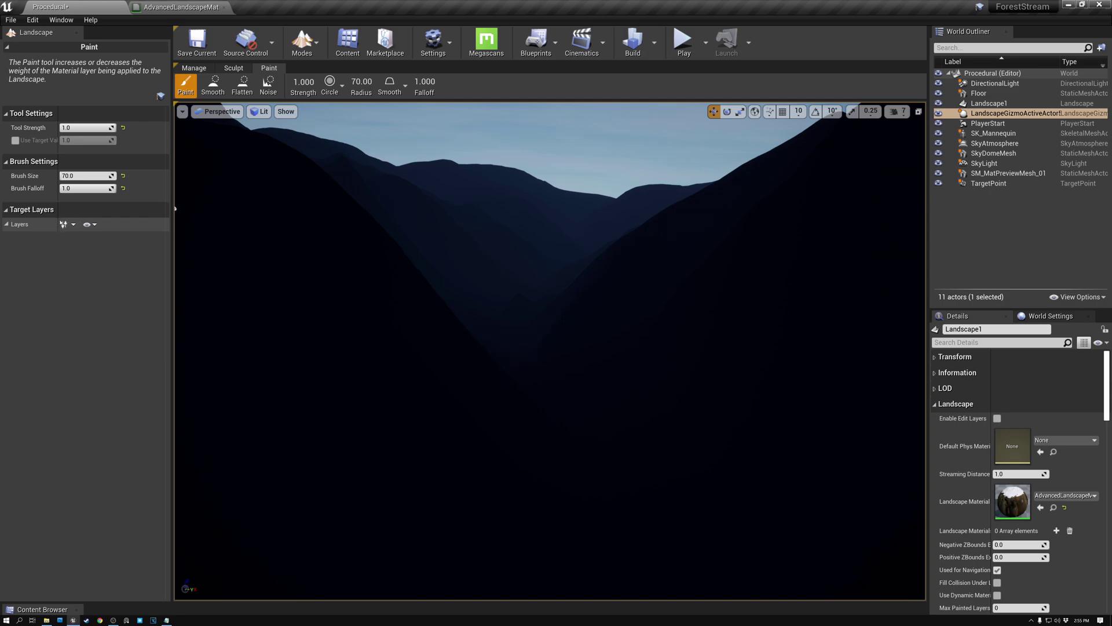
{"action": "left_click_drag", "start_coordinate": [156, 601], "coordinate": [165, 467]}
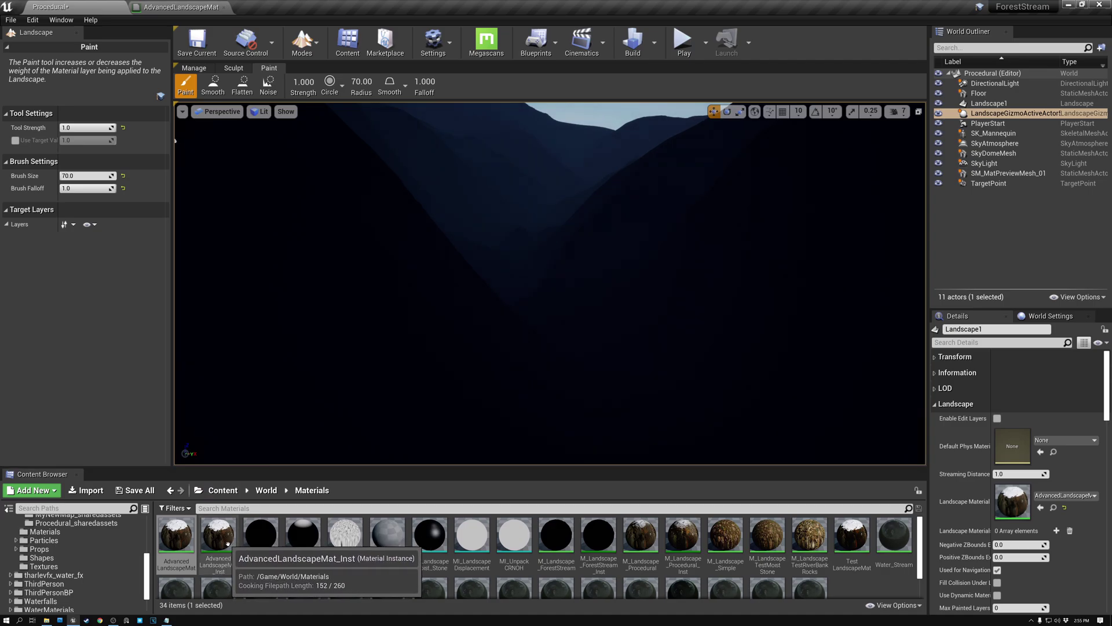
Assign AdvancedLandscapeMat_Inst as Landscape1's landscape material and shrink the Content Browser to enlarge the viewport
{"action": "left_click_drag", "start_coordinate": [227, 543], "coordinate": [1014, 498]}
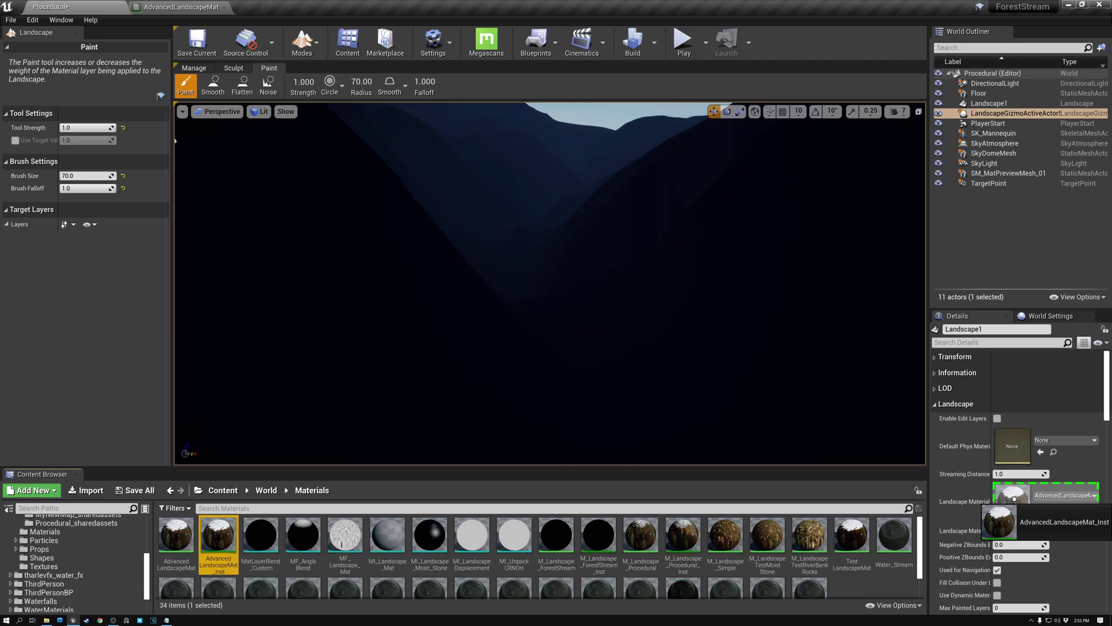
{"action": "left_click_drag", "start_coordinate": [1014, 498], "coordinate": [1014, 498]}
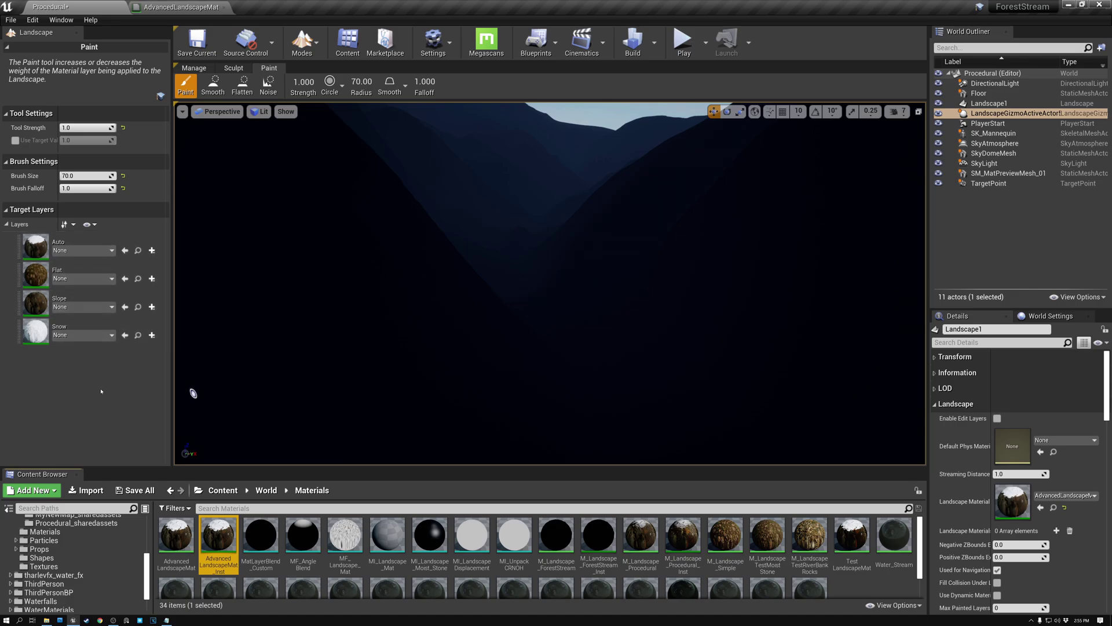
{"action": "left_click_drag", "start_coordinate": [131, 467], "coordinate": [153, 620]}
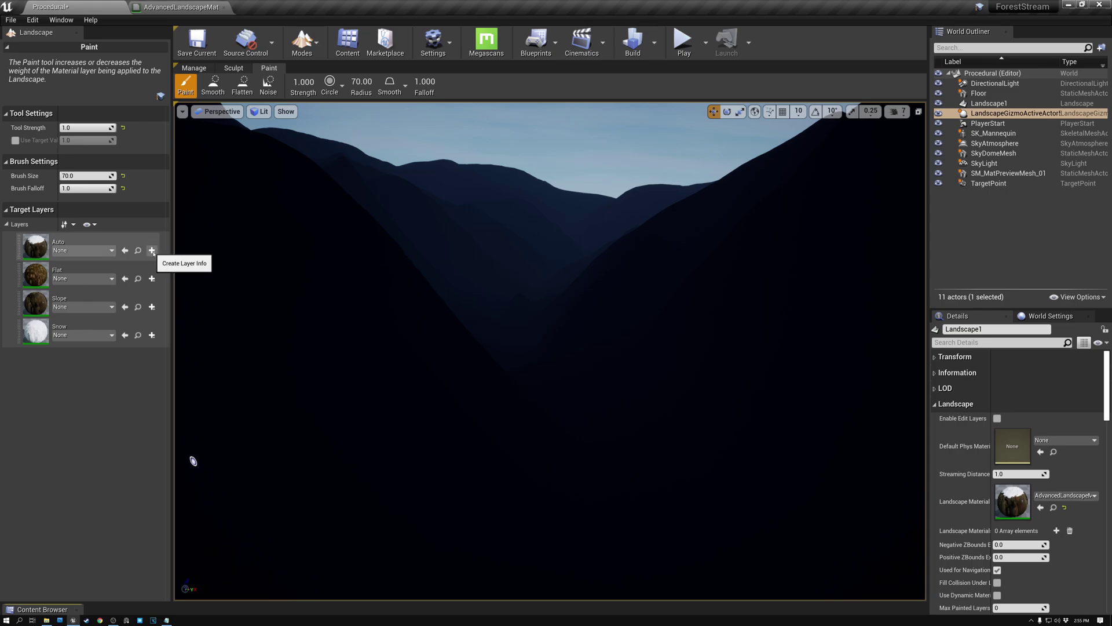
Create weight-blended layer infos for the Auto, Flat, Slope and Snow layers in Procedural_sharedassets, keeping the suggested names such as Auto_LayerInfo
{"action": "left_click", "coordinate": [152, 251]}
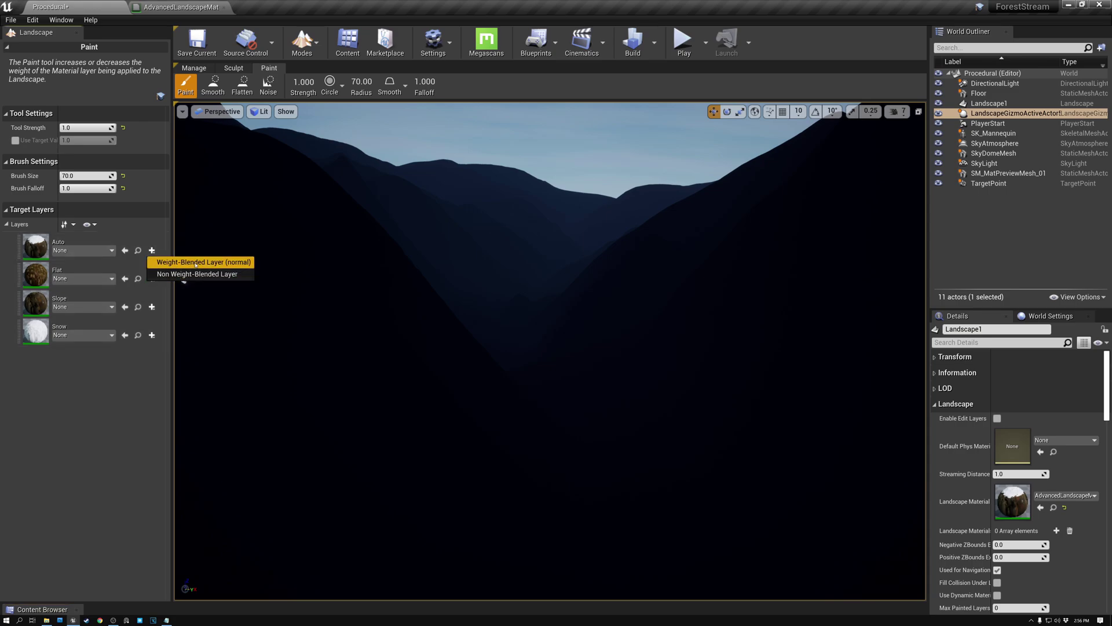
{"action": "left_click", "coordinate": [195, 263]}
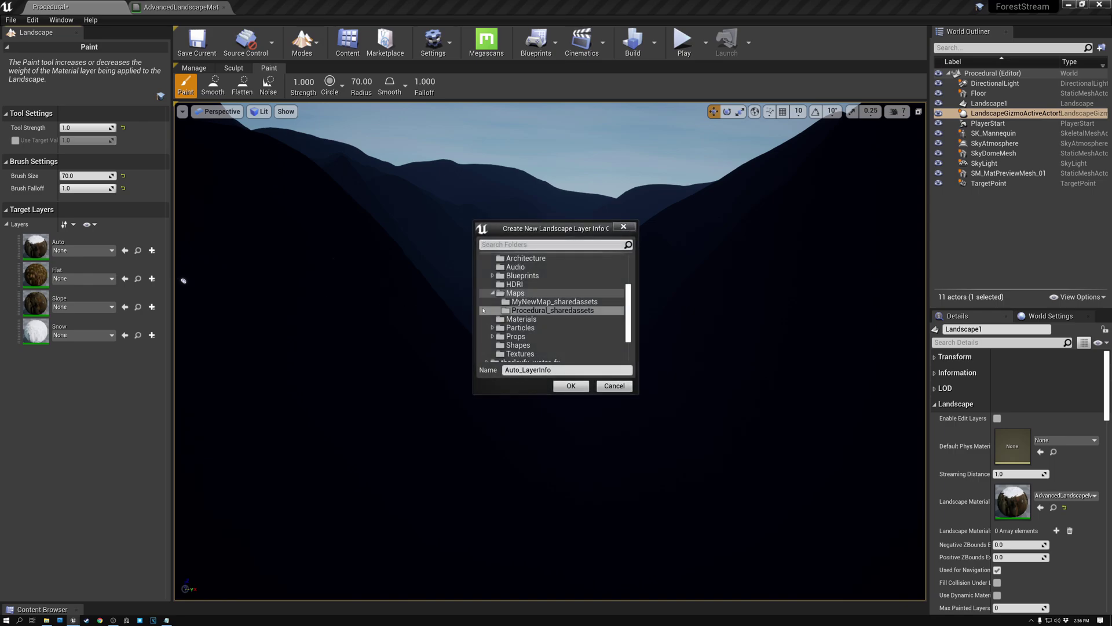
{"action": "left_click", "coordinate": [570, 386]}
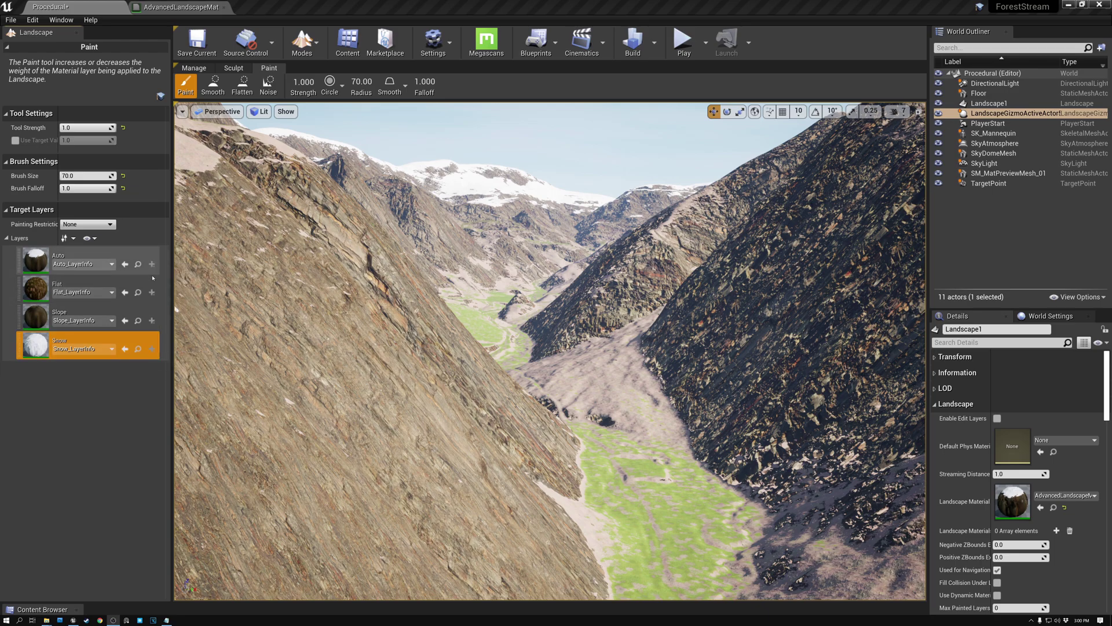
Set the paint brush size to 120 for working on the grassy valley floor
{"action": "right_click_drag", "start_coordinate": [489, 302], "coordinate": [449, 286]}
{"action": "key", "text": "w"}
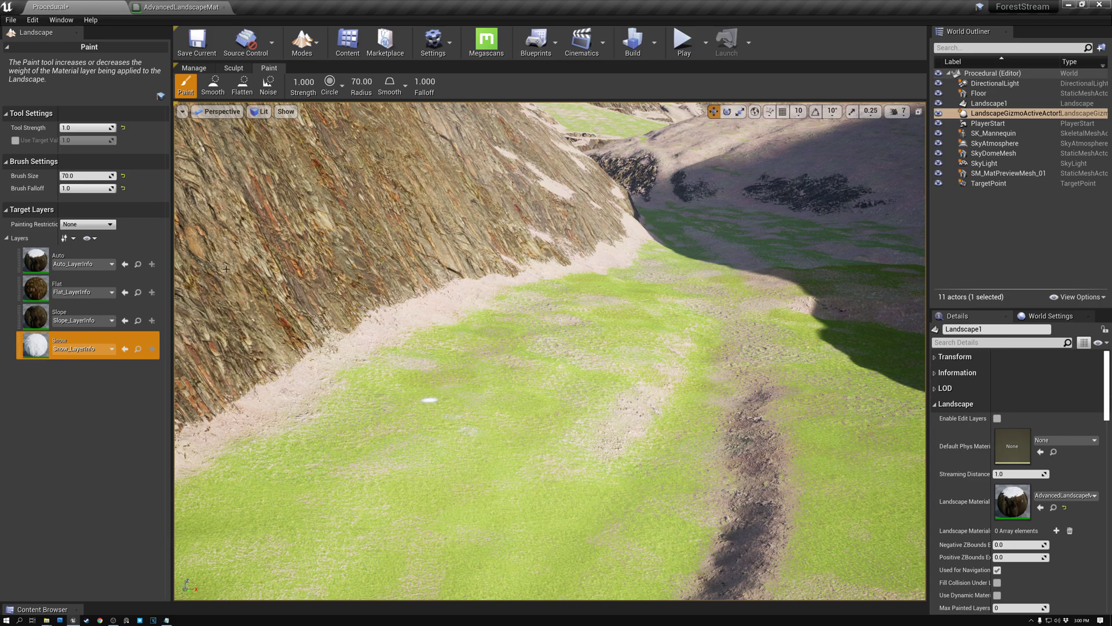
{"action": "left_click", "coordinate": [88, 176]}
{"action": "type", "text": "120"}
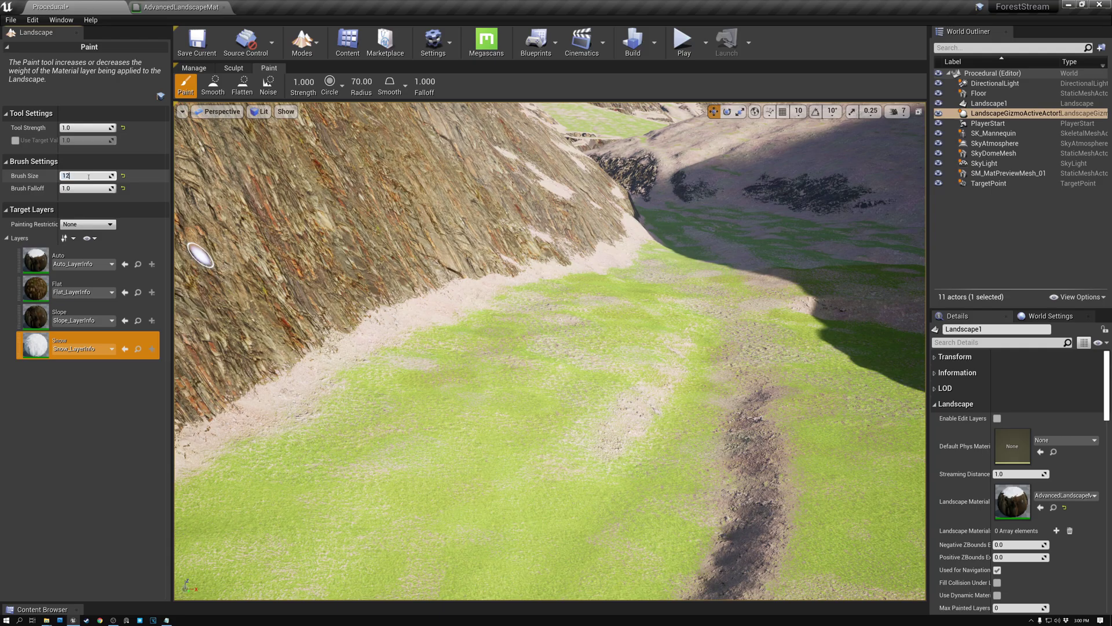
{"action": "key", "text": "Return"}
Paint a patch of the Snow layer on the grassy valley floor with several overlapping strokes
{"action": "right_click_drag", "start_coordinate": [551, 351], "coordinate": [540, 406]}
{"action": "key", "text": "w"}
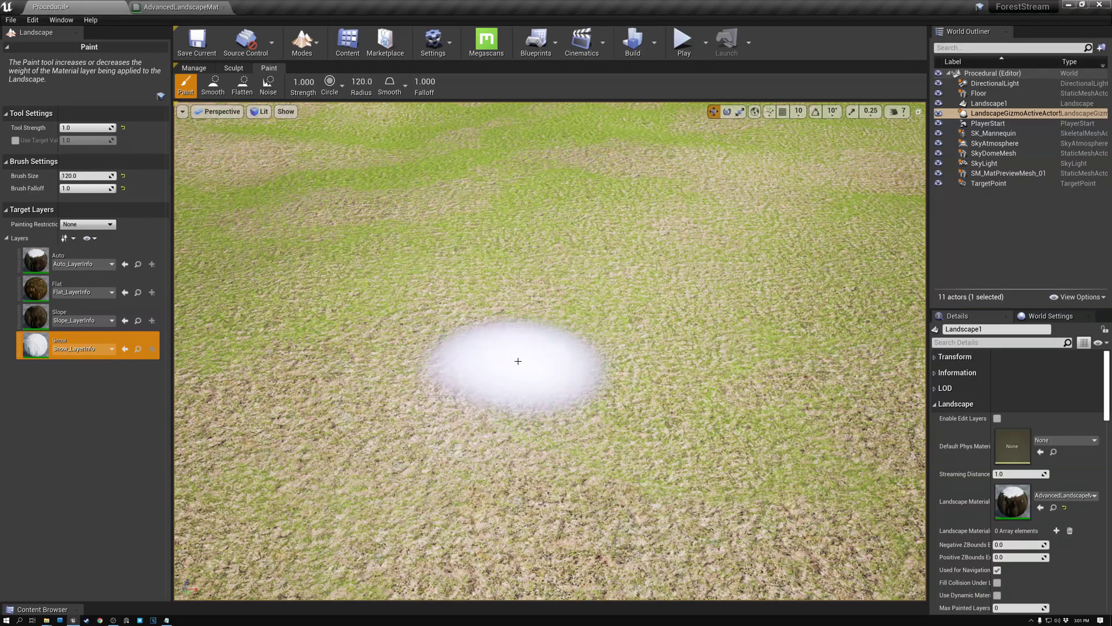
{"action": "mouse_move", "coordinate": [518, 360]}
{"action": "left_mouse_down"}
{"action": "mouse_move", "coordinate": [407, 372]}
{"action": "mouse_move", "coordinate": [584, 345]}
{"action": "left_mouse_up"}
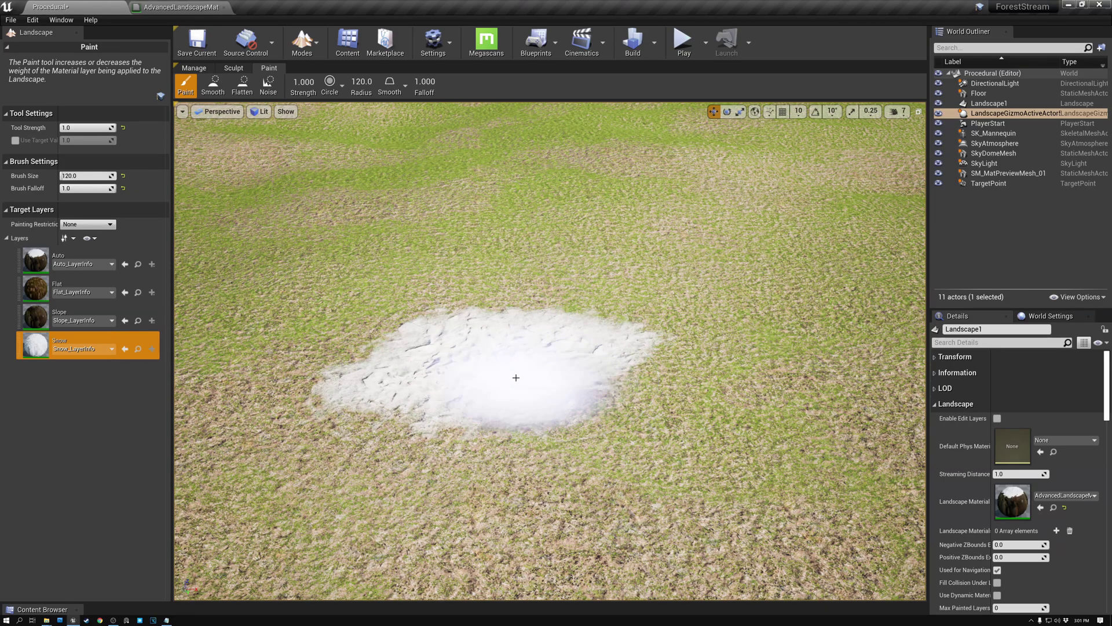
{"action": "right_click_drag", "start_coordinate": [544, 286], "coordinate": [546, 315]}
{"action": "key", "text": "s"}
{"action": "left_click_drag", "start_coordinate": [464, 328], "coordinate": [398, 341]}
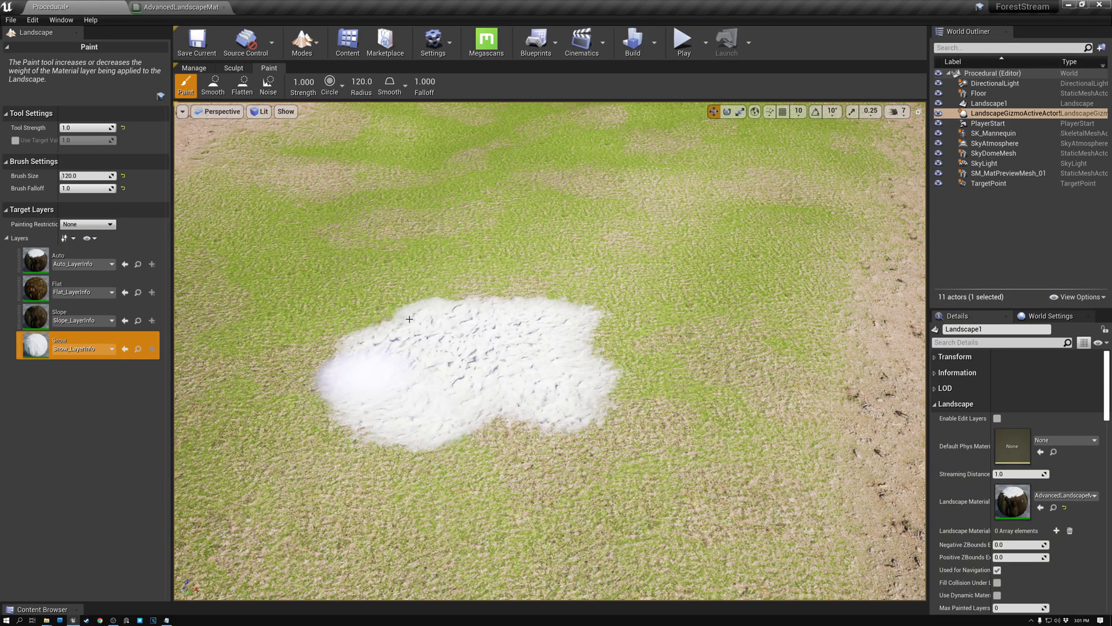
{"action": "mouse_move", "coordinate": [409, 319]}
{"action": "left_mouse_down"}
{"action": "mouse_move", "coordinate": [510, 315]}
{"action": "mouse_move", "coordinate": [470, 361]}
{"action": "left_mouse_up"}
{"action": "mouse_move", "coordinate": [489, 427]}
{"action": "left_mouse_down"}
{"action": "mouse_move", "coordinate": [404, 432]}
{"action": "mouse_move", "coordinate": [352, 354]}
{"action": "left_mouse_up"}
Paint a patch of the Slope layer on the grass directly beside the painted snow patch
{"action": "mouse_move", "coordinate": [348, 343]}
{"action": "right_mouse_down"}
{"action": "mouse_move", "coordinate": [310, 309]}
{"action": "mouse_move", "coordinate": [336, 183]}
{"action": "mouse_move", "coordinate": [436, 187]}
{"action": "mouse_move", "coordinate": [417, 295]}
{"action": "mouse_move", "coordinate": [359, 336]}
{"action": "mouse_move", "coordinate": [272, 324]}
{"action": "mouse_move", "coordinate": [249, 347]}
{"action": "mouse_move", "coordinate": [249, 290]}
{"action": "mouse_move", "coordinate": [174, 315]}
{"action": "right_mouse_up"}
{"action": "key", "text": "s"}
{"action": "key", "text": "e"}
{"action": "key", "text": "w"}
{"action": "key", "text": "s"}
{"action": "key", "text": "w"}
{"action": "right_click_drag", "start_coordinate": [383, 343], "coordinate": [384, 349]}
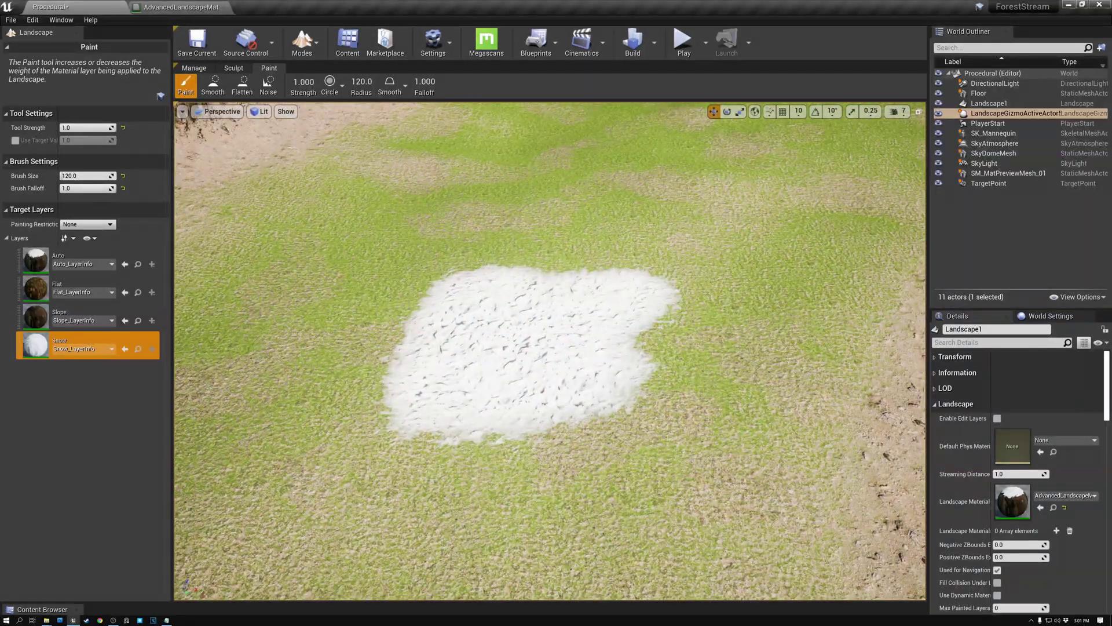
{"action": "left_click", "coordinate": [42, 319]}
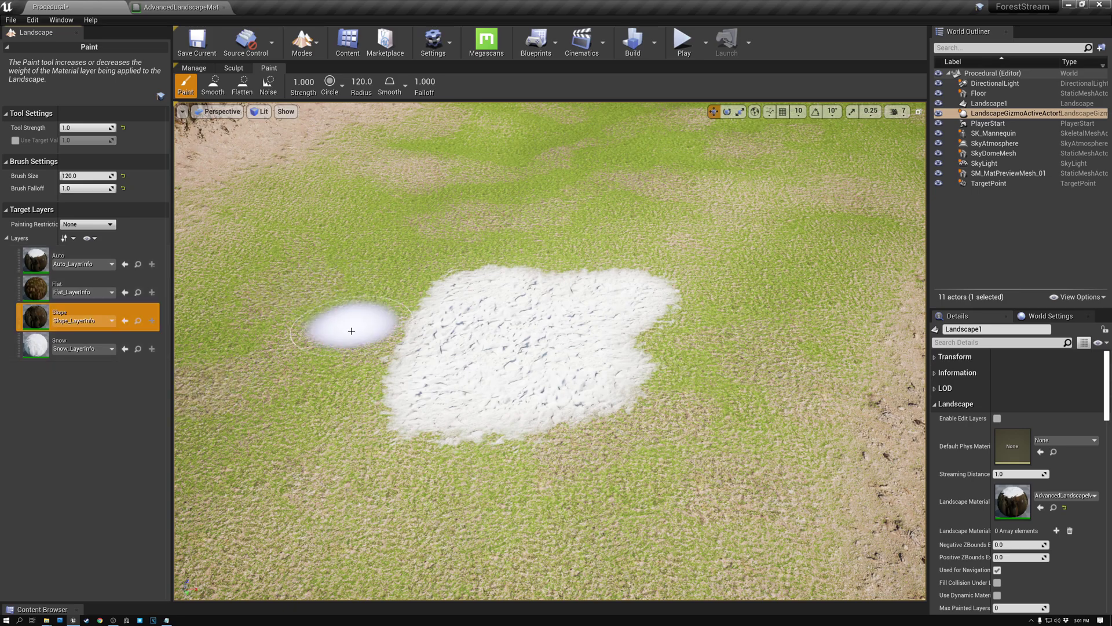
{"action": "left_click_drag", "start_coordinate": [352, 331], "coordinate": [348, 342]}
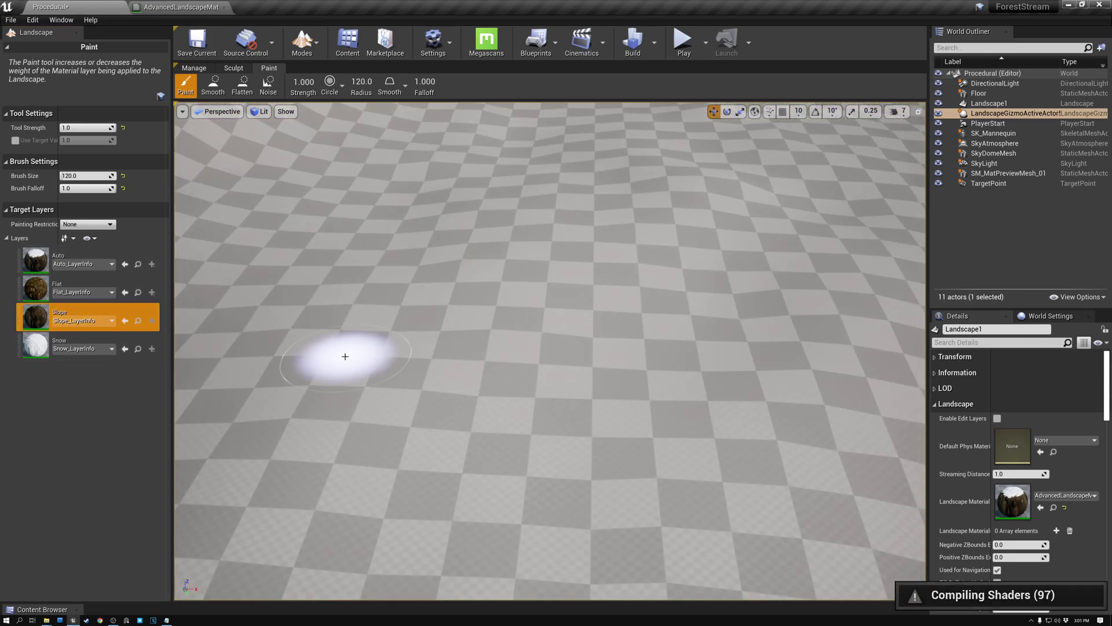
{"action": "mouse_move", "coordinate": [346, 348]}
{"action": "left_mouse_down"}
{"action": "mouse_move", "coordinate": [348, 385]}
{"action": "mouse_move", "coordinate": [359, 355]}
{"action": "mouse_move", "coordinate": [292, 331]}
{"action": "mouse_move", "coordinate": [261, 427]}
{"action": "mouse_move", "coordinate": [348, 290]}
{"action": "mouse_move", "coordinate": [328, 359]}
{"action": "mouse_move", "coordinate": [281, 409]}
{"action": "mouse_move", "coordinate": [273, 263]}
{"action": "mouse_move", "coordinate": [320, 318]}
{"action": "mouse_move", "coordinate": [353, 253]}
{"action": "mouse_move", "coordinate": [383, 279]}
{"action": "left_mouse_up"}
{"action": "mouse_move", "coordinate": [277, 329]}
{"action": "left_mouse_down"}
{"action": "mouse_move", "coordinate": [304, 438]}
{"action": "mouse_move", "coordinate": [290, 457]}
{"action": "left_mouse_up"}
Examine the painted Slope and Snow patches and their displacement up close and from farther away
{"action": "key", "text": "w"}
{"action": "right_click_drag", "start_coordinate": [290, 458], "coordinate": [231, 457]}
{"action": "key", "text": "s"}
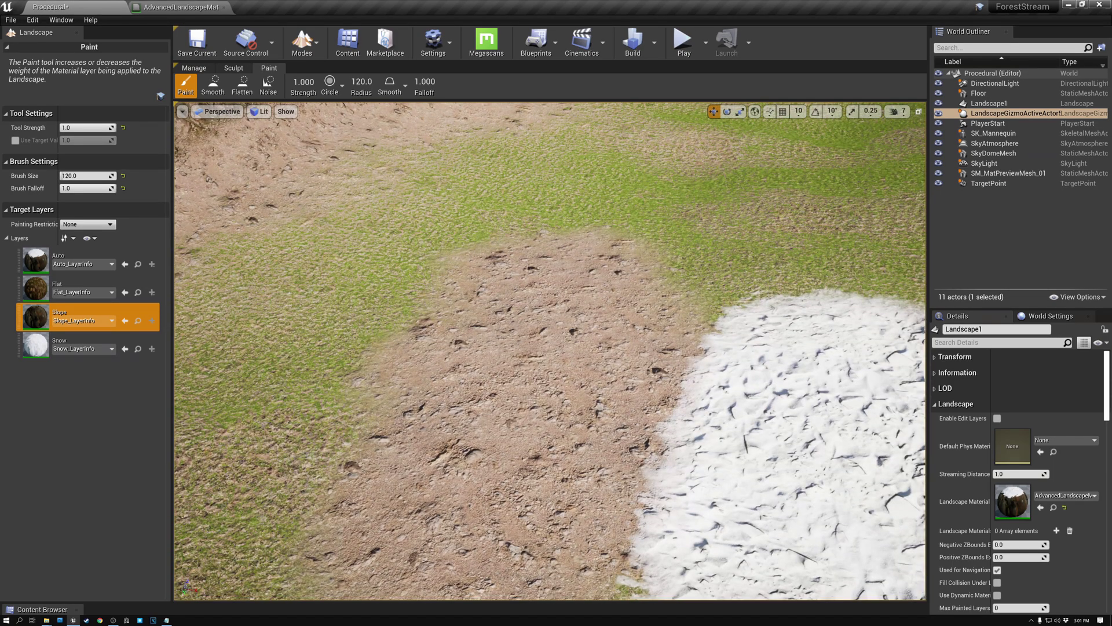
{"action": "scroll", "coordinate": [550, 351], "scroll_direction": "up", "scroll_amount": 4}
{"action": "key", "text": "s"}
{"action": "right_click_drag", "start_coordinate": [550, 351], "coordinate": [516, 284]}
{"action": "scroll", "coordinate": [551, 351], "scroll_direction": "down", "scroll_amount": 3}
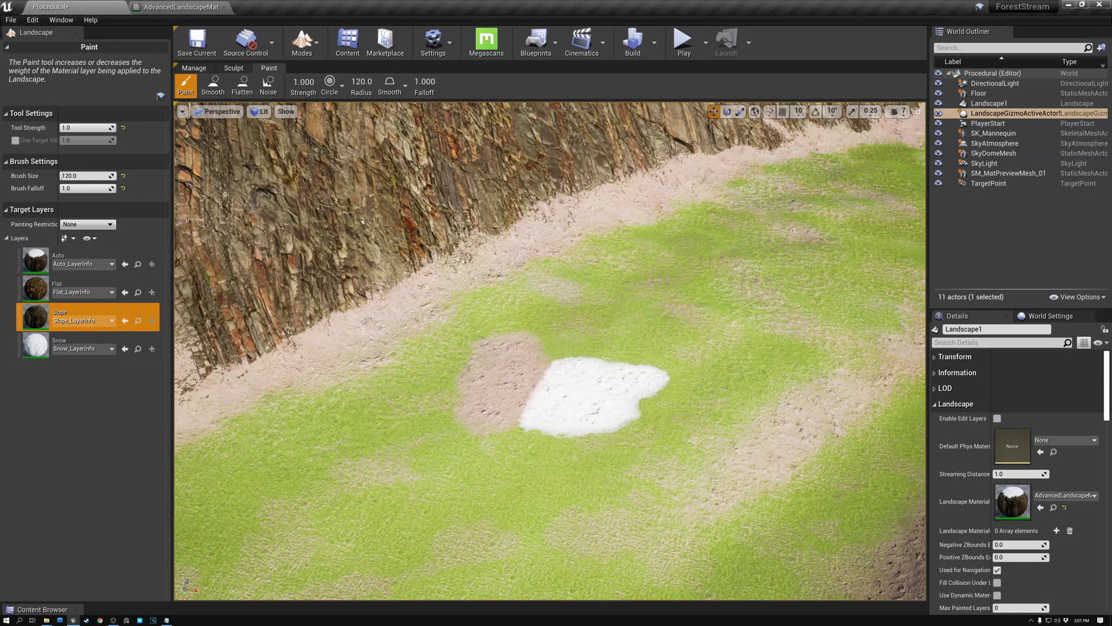
{"action": "right_click_drag", "start_coordinate": [551, 351], "coordinate": [530, 364]}
{"action": "key", "text": "w"}
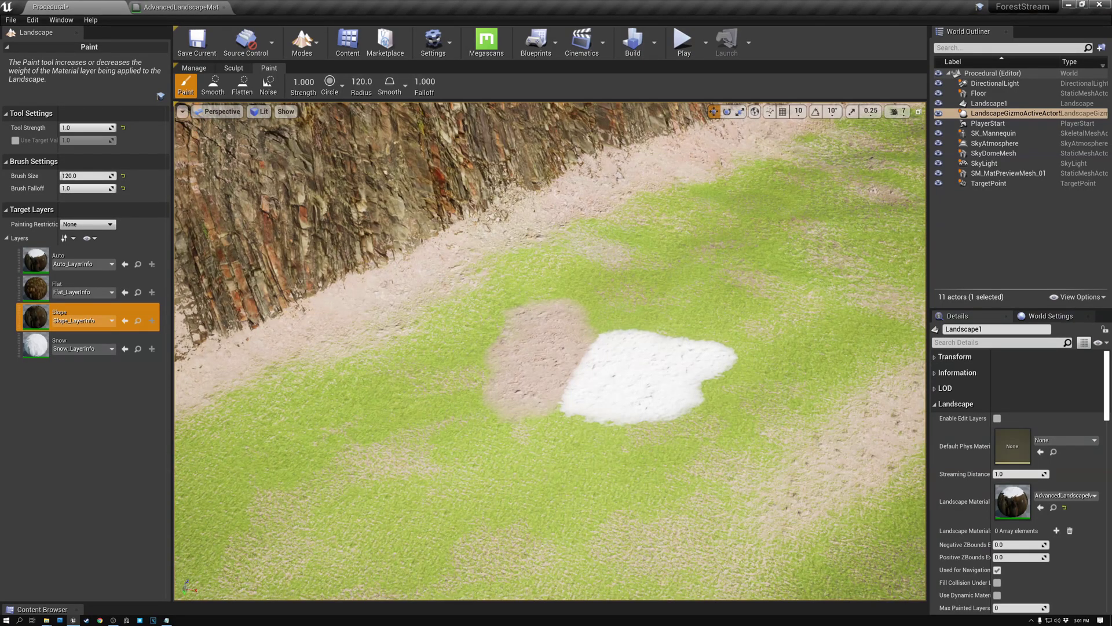
Paint the Flat layer over most of the Slope patch and the adjoining edge of the snow patch
{"action": "scroll", "coordinate": [349, 366], "scroll_direction": "up", "scroll_amount": 3}
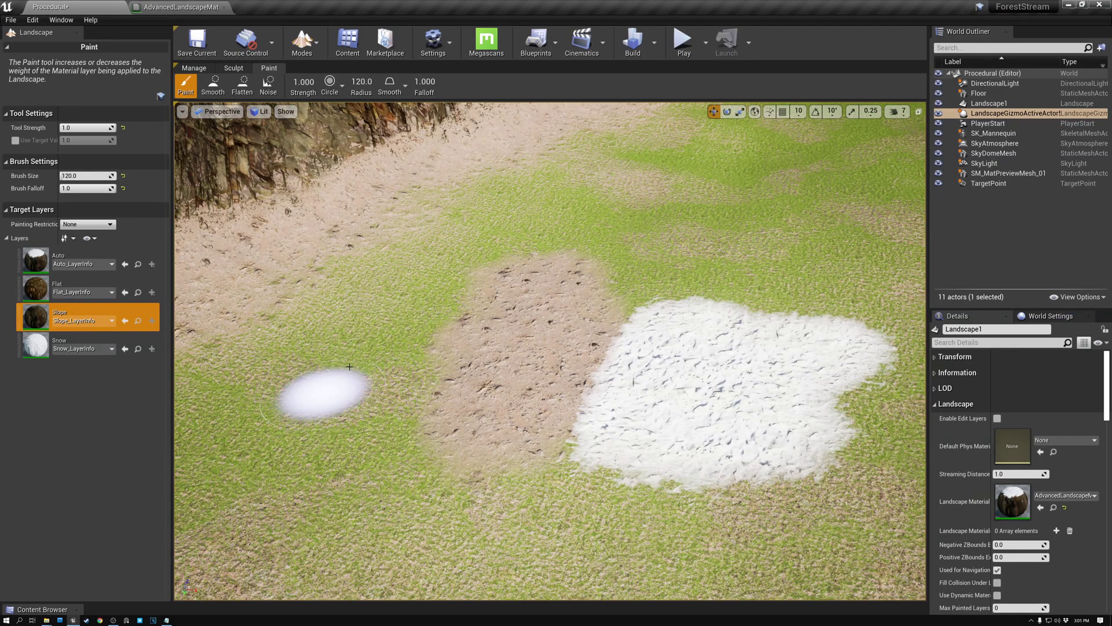
{"action": "left_click", "coordinate": [36, 285]}
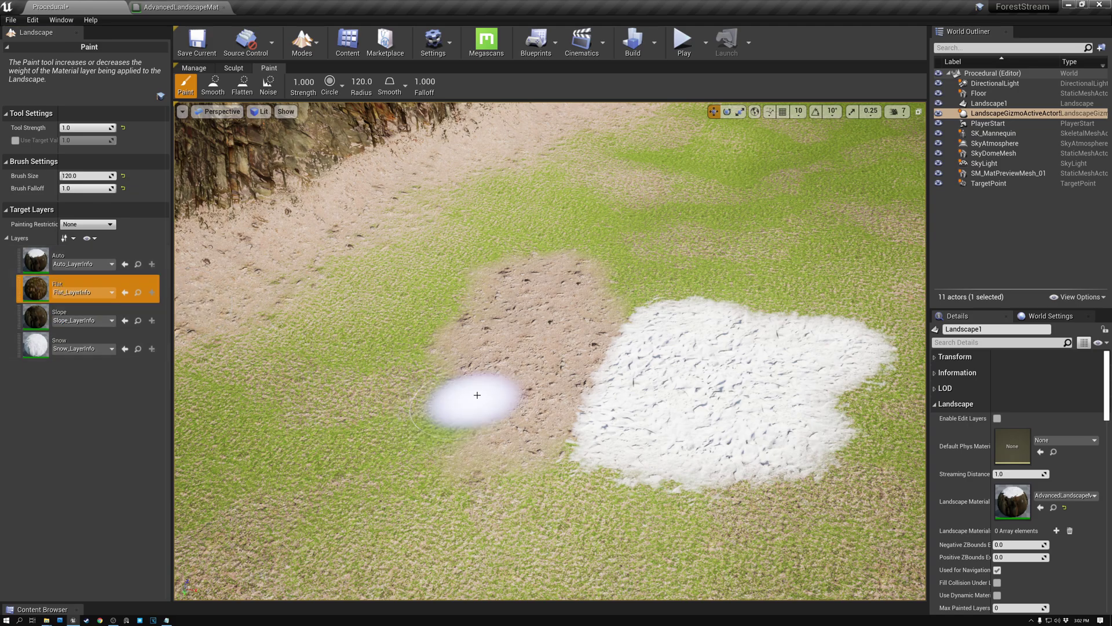
{"action": "mouse_move", "coordinate": [478, 395]}
{"action": "left_mouse_down"}
{"action": "mouse_move", "coordinate": [634, 402]}
{"action": "mouse_move", "coordinate": [465, 333]}
{"action": "mouse_move", "coordinate": [616, 443]}
{"action": "left_mouse_up"}
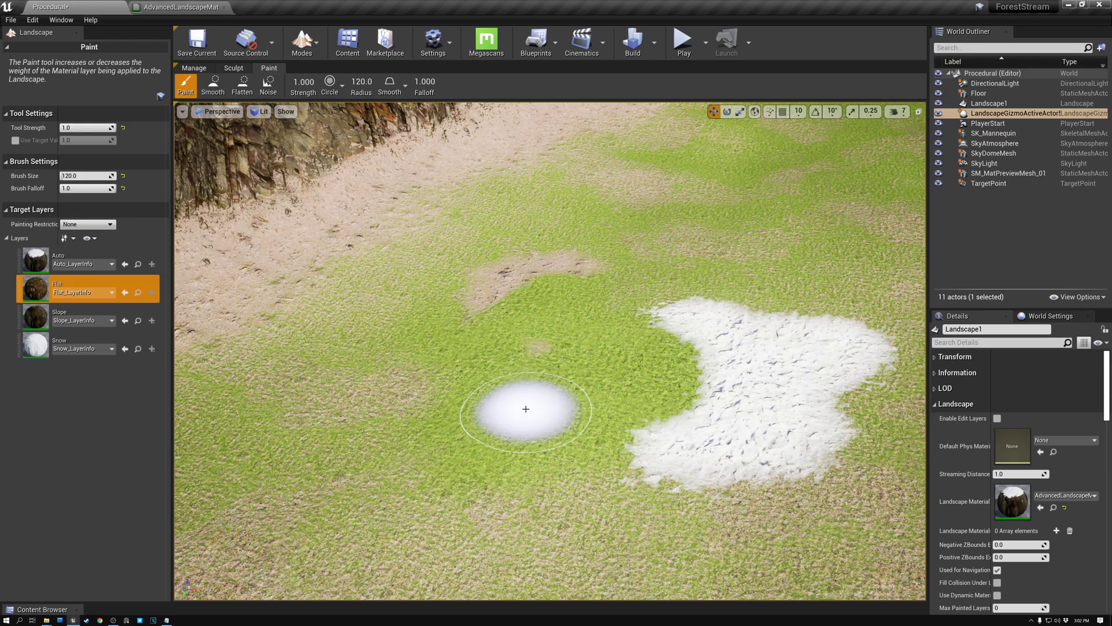
Paint a broad patch of the Flat layer onto the automatically snow-covered high ground of the landscape
{"action": "key", "text": "s"}
{"action": "mouse_move", "coordinate": [526, 409]}
{"action": "right_mouse_down"}
{"action": "mouse_move", "coordinate": [526, 434]}
{"action": "mouse_move", "coordinate": [526, 383]}
{"action": "right_mouse_up"}
{"action": "key", "text": "s"}
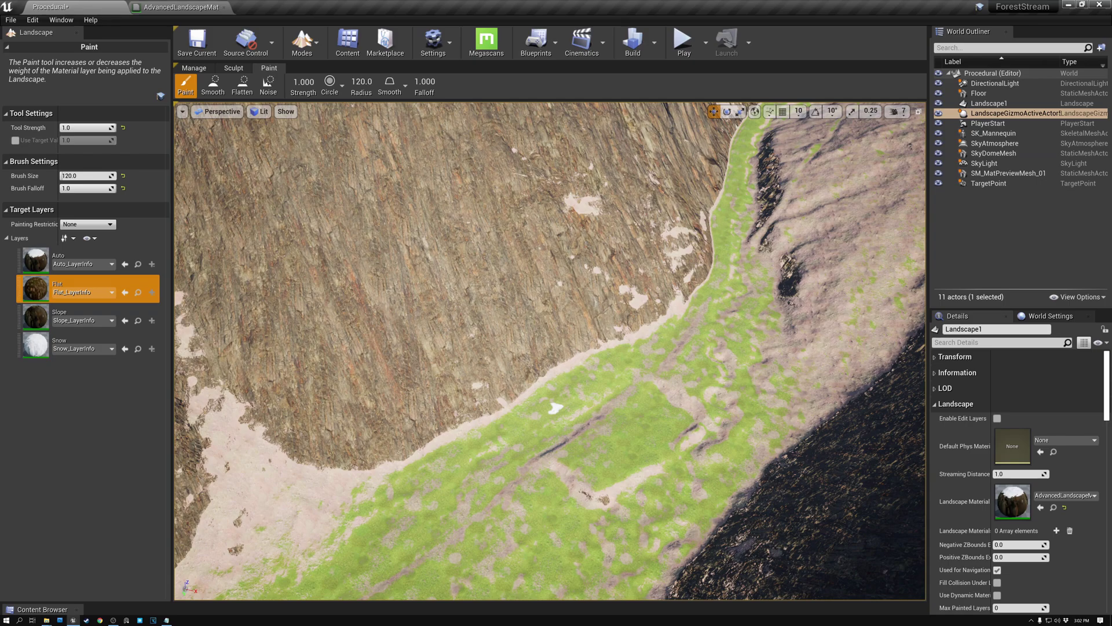
{"action": "right_click_drag", "start_coordinate": [526, 408], "coordinate": [526, 408]}
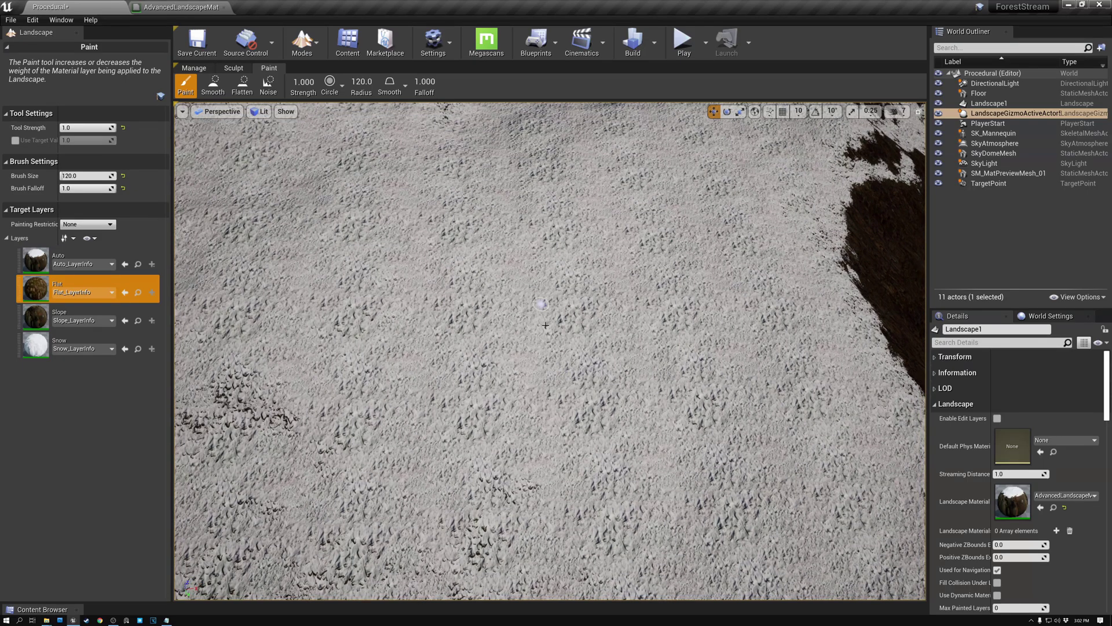
{"action": "scroll", "coordinate": [545, 325], "scroll_direction": "up", "scroll_amount": 8}
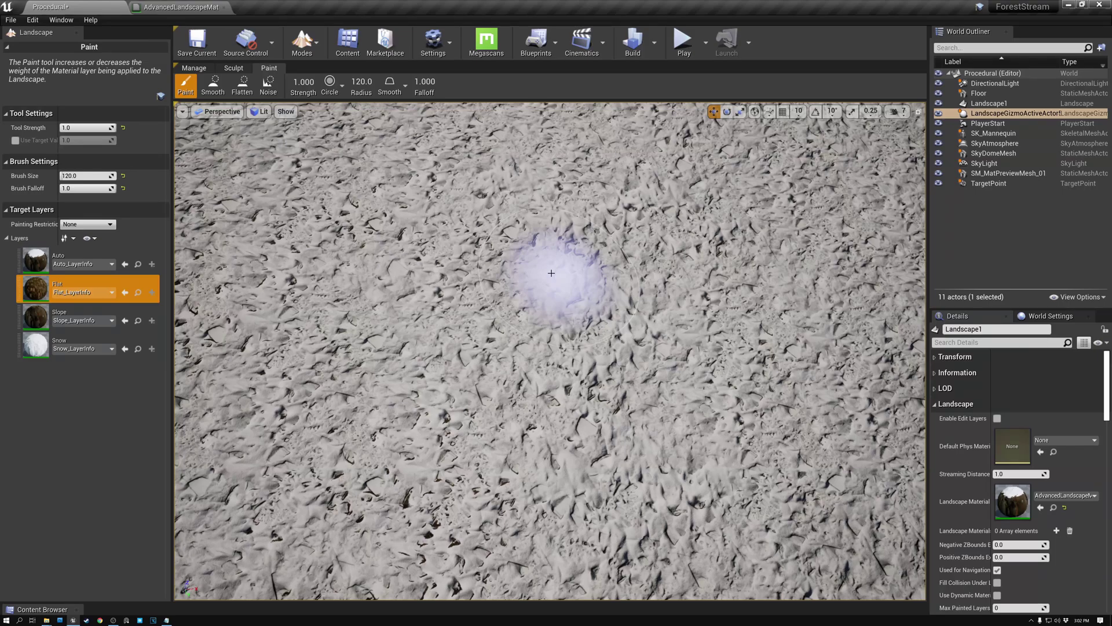
{"action": "mouse_move", "coordinate": [551, 273]}
{"action": "left_mouse_down"}
{"action": "mouse_move", "coordinate": [566, 340]}
{"action": "mouse_move", "coordinate": [583, 288]}
{"action": "left_mouse_up"}
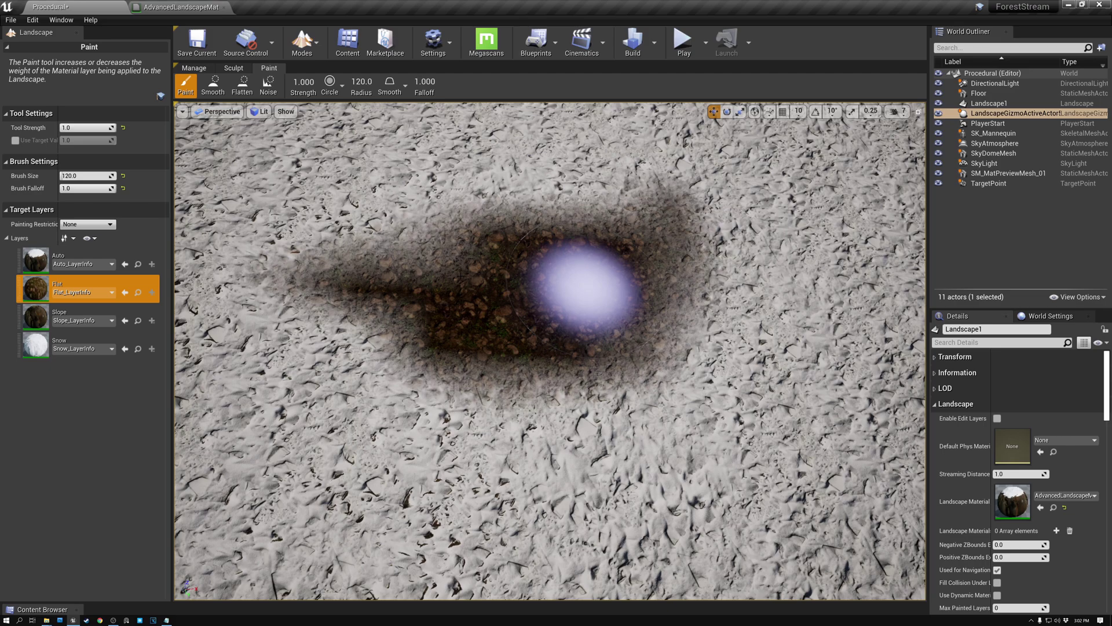
{"action": "mouse_move", "coordinate": [585, 284]}
{"action": "left_mouse_down"}
{"action": "mouse_move", "coordinate": [399, 353]}
{"action": "mouse_move", "coordinate": [656, 338]}
{"action": "left_mouse_up"}
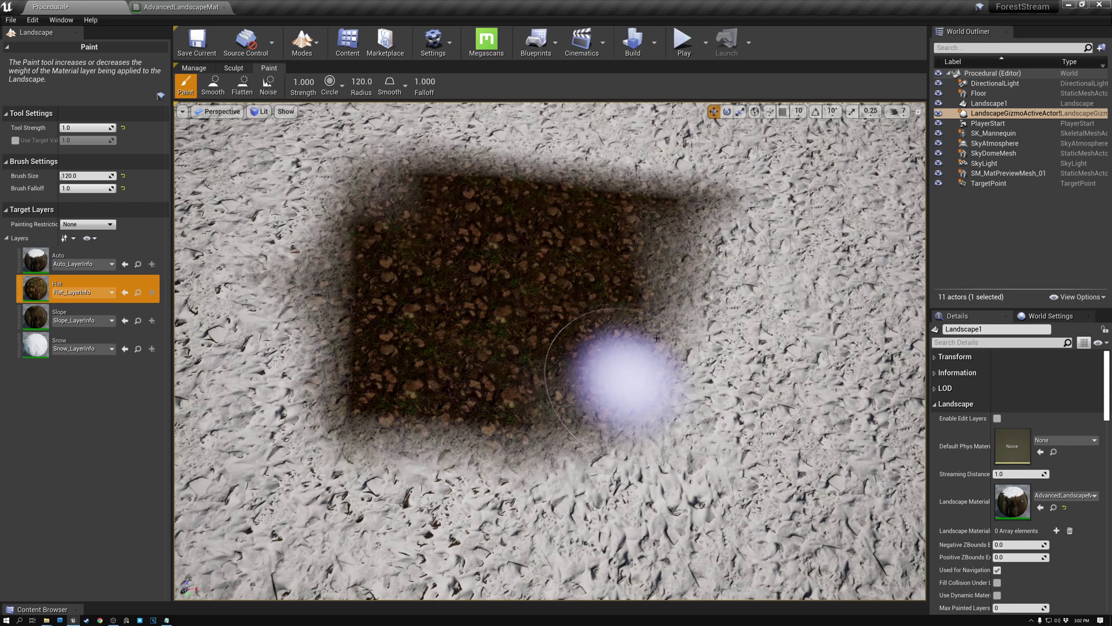
{"action": "mouse_move", "coordinate": [656, 338]}
{"action": "left_mouse_down"}
{"action": "mouse_move", "coordinate": [705, 256]}
{"action": "mouse_move", "coordinate": [446, 164]}
{"action": "left_mouse_up"}
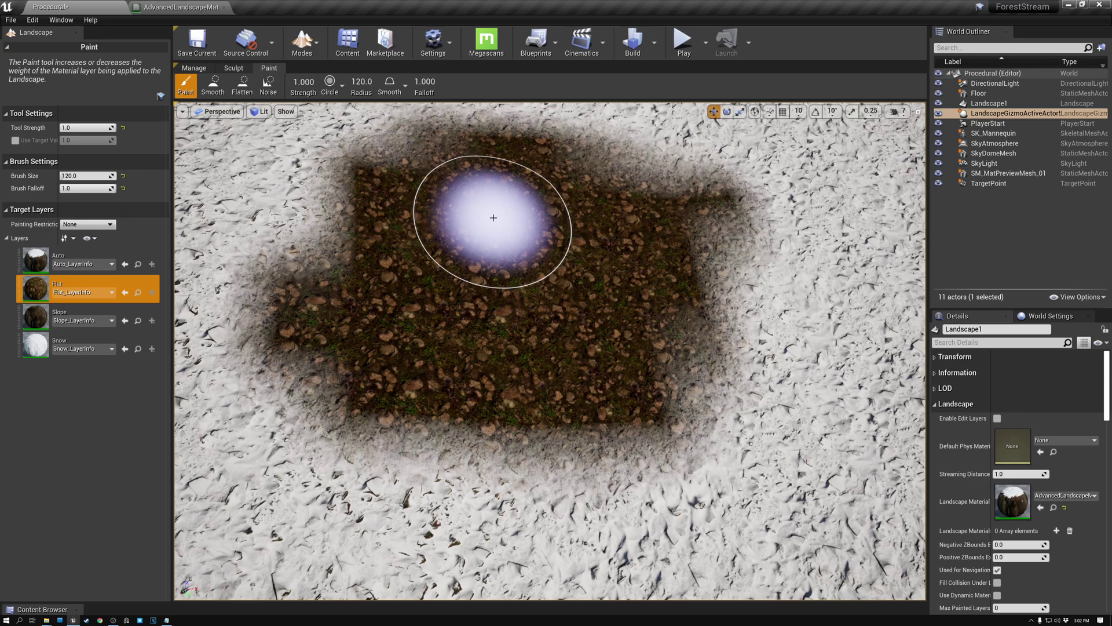
Review the AdvancedLandscapeMat graph, covering the Slope and Flat material groups, the height Lerp chain and the Layer Blend node's layers
{"action": "left_click", "coordinate": [182, 7]}
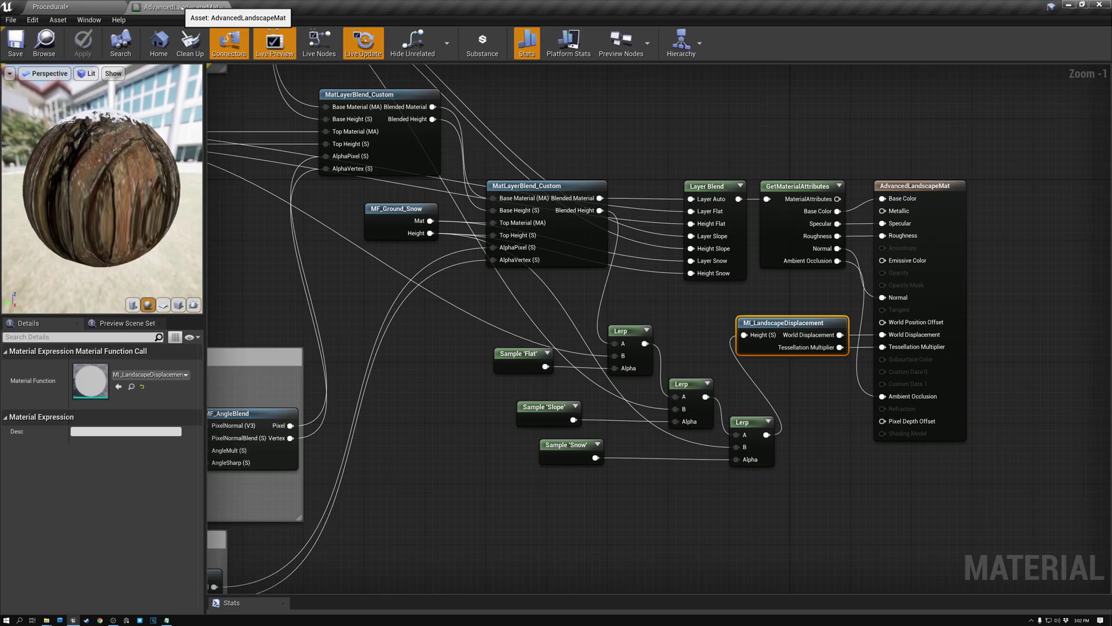
{"action": "right_click_drag", "start_coordinate": [542, 312], "coordinate": [556, 196]}
{"action": "scroll", "coordinate": [557, 197], "scroll_direction": "up", "scroll_amount": 1}
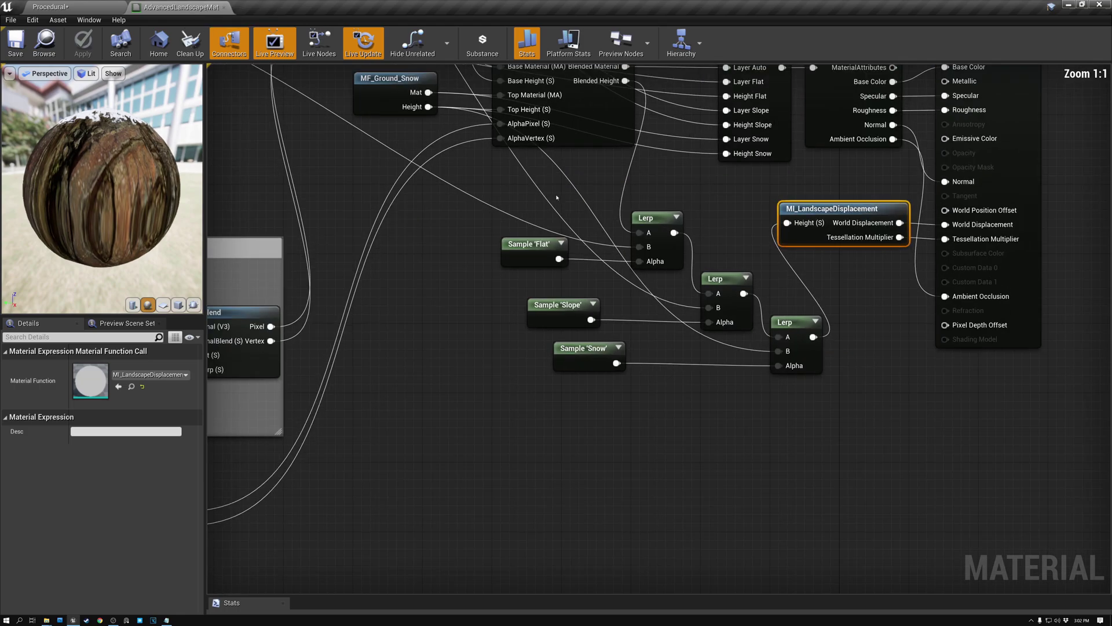
{"action": "scroll", "coordinate": [595, 369], "scroll_direction": "down", "scroll_amount": 4}
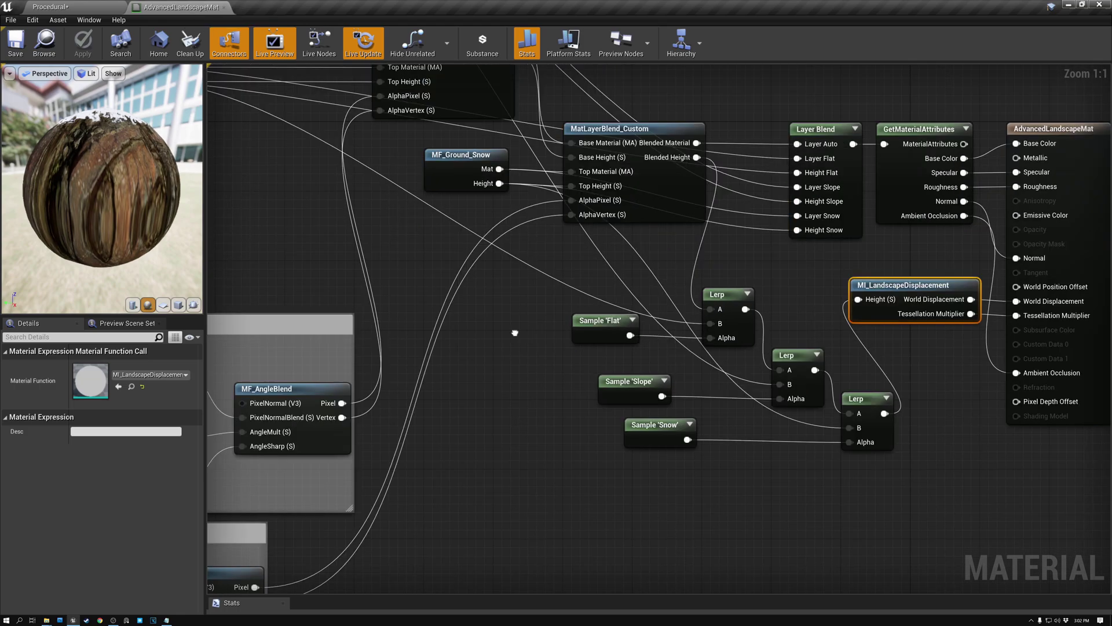
{"action": "right_click_drag", "start_coordinate": [546, 390], "coordinate": [723, 486]}
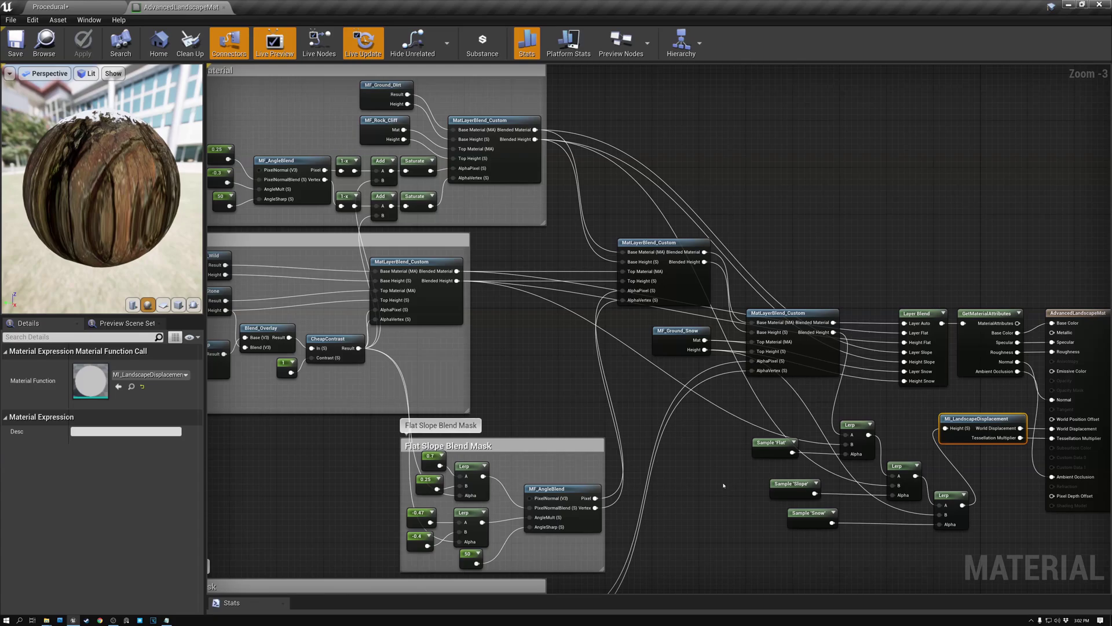
{"action": "right_click_drag", "start_coordinate": [693, 452], "coordinate": [795, 453]}
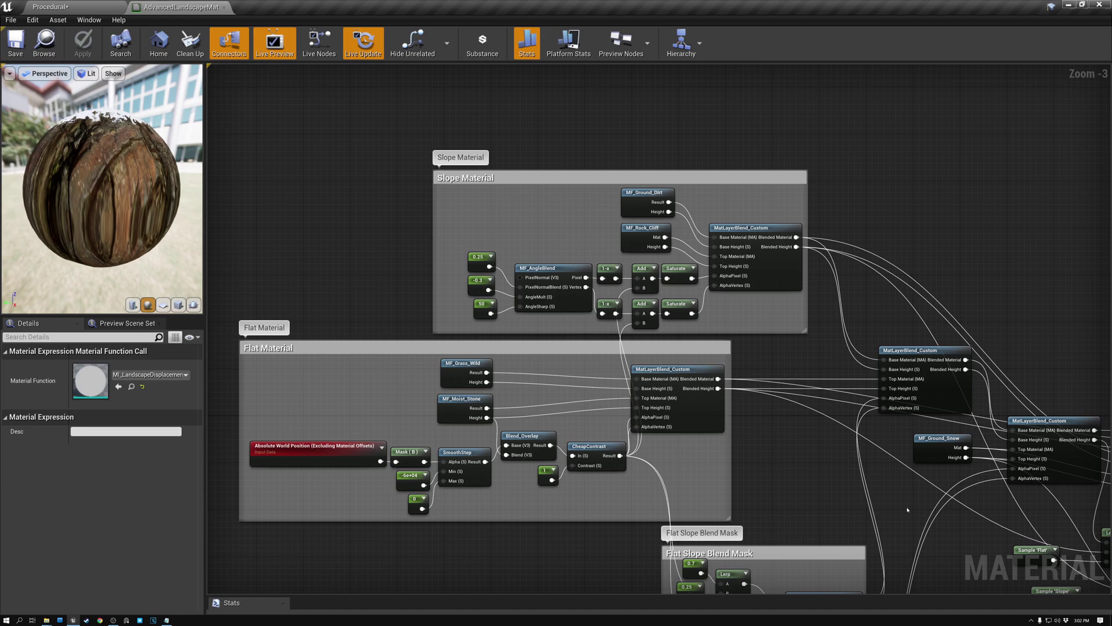
{"action": "right_click_drag", "start_coordinate": [922, 516], "coordinate": [389, 246]}
{"action": "scroll", "coordinate": [618, 267], "scroll_direction": "up", "scroll_amount": 2}
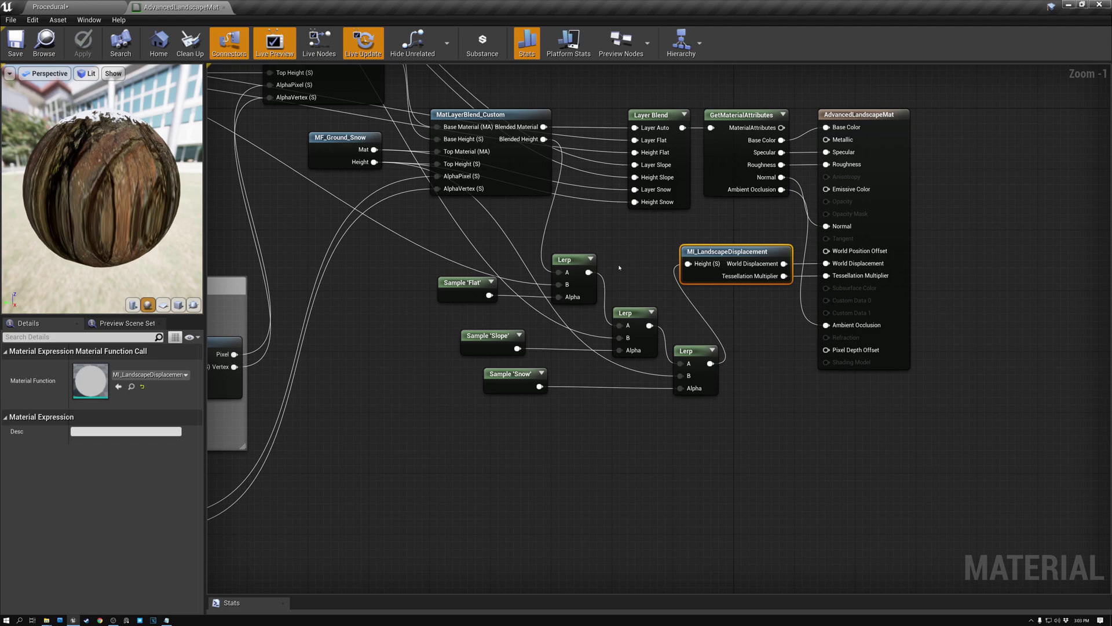
{"action": "left_click", "coordinate": [652, 119]}
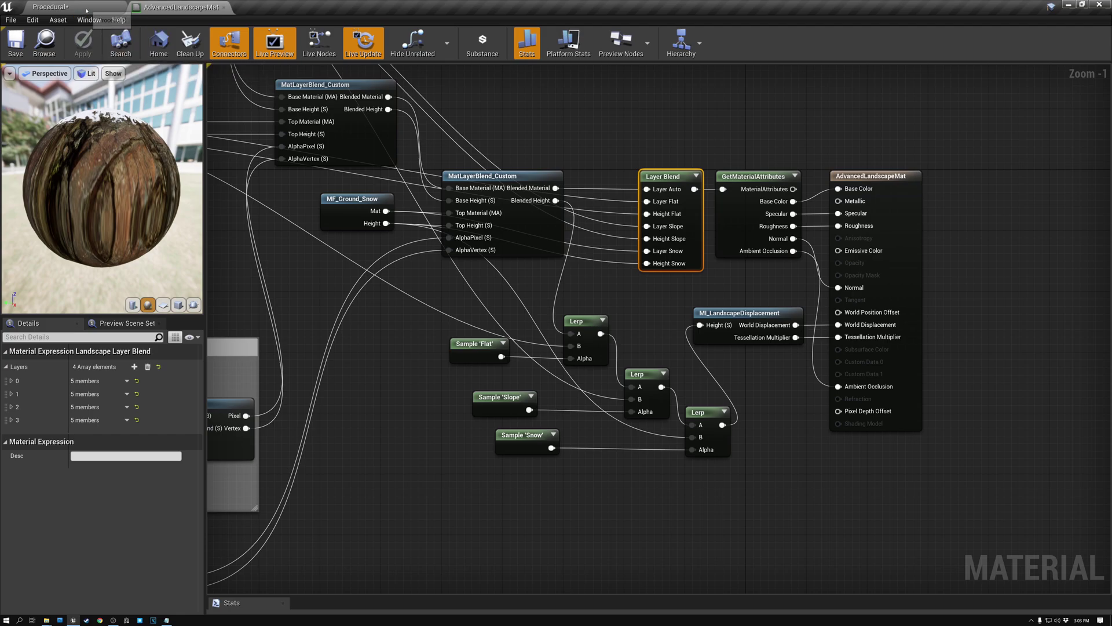
Return to the Procedural level and inspect the landscape from the snowy heights to the grassy valley
{"action": "left_click", "coordinate": [104, 7]}
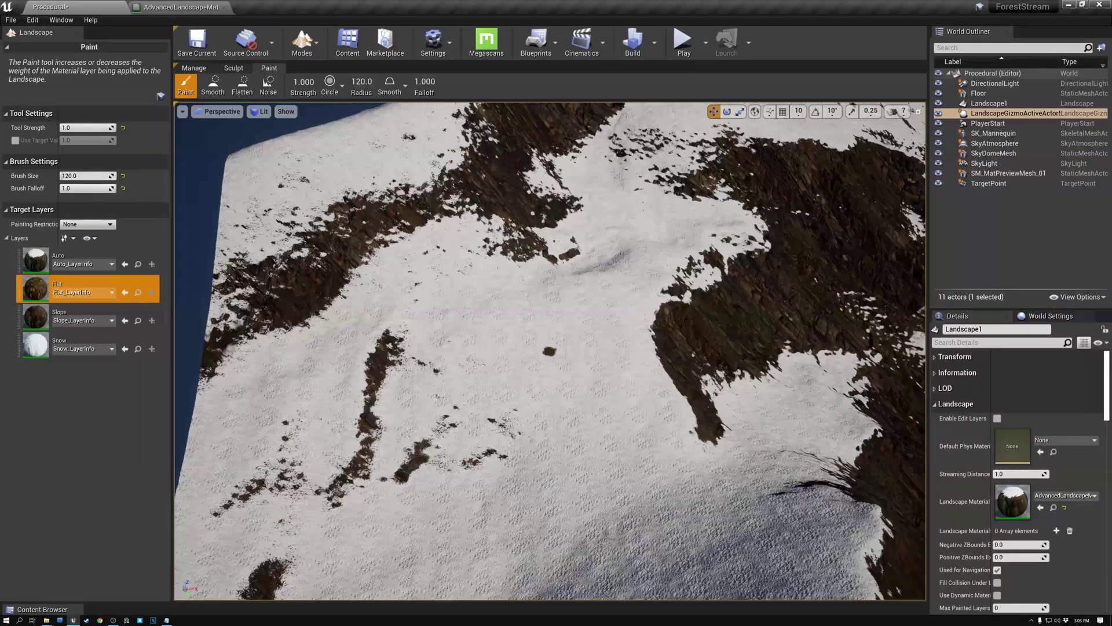
{"action": "right_click_drag", "start_coordinate": [549, 351], "coordinate": [594, 263]}
{"action": "mouse_move", "coordinate": [550, 351]}
{"action": "right_mouse_down"}
{"action": "mouse_move", "coordinate": [570, 320]}
{"action": "mouse_move", "coordinate": [553, 452]}
{"action": "mouse_move", "coordinate": [553, 353]}
{"action": "mouse_move", "coordinate": [565, 339]}
{"action": "right_mouse_up"}
{"action": "key", "text": "w"}
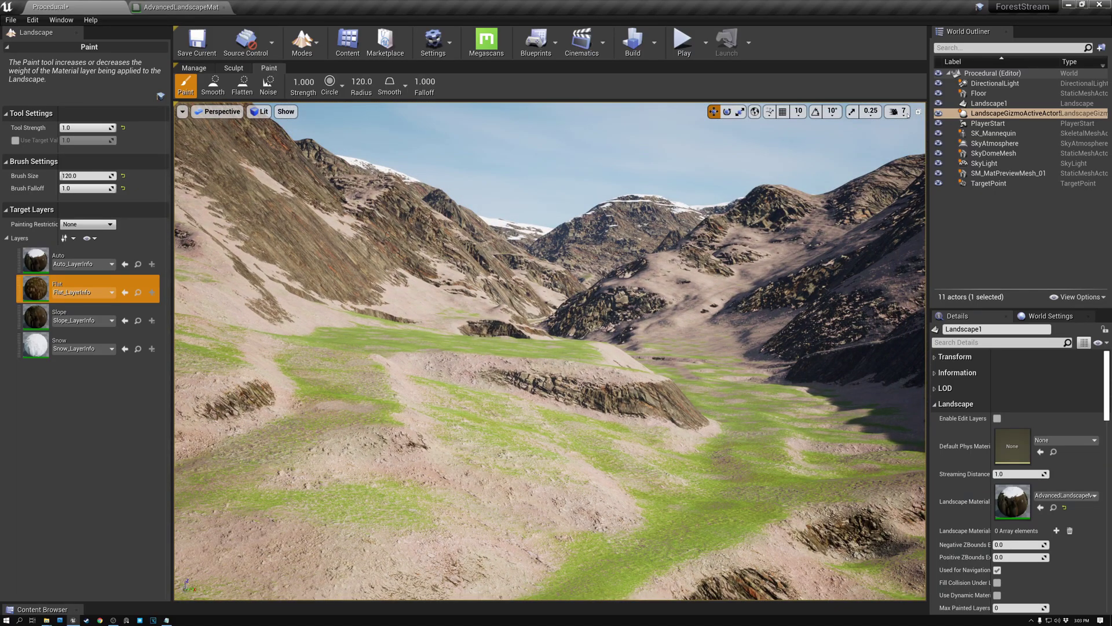
Lower the viewport camera speed to 3 and fly a short way over the grassy valley
{"action": "left_click", "coordinate": [896, 110]}
{"action": "left_click_drag", "start_coordinate": [962, 138], "coordinate": [927, 137]}
{"action": "right_click_drag", "start_coordinate": [621, 317], "coordinate": [647, 338]}
{"action": "key", "text": "w"}
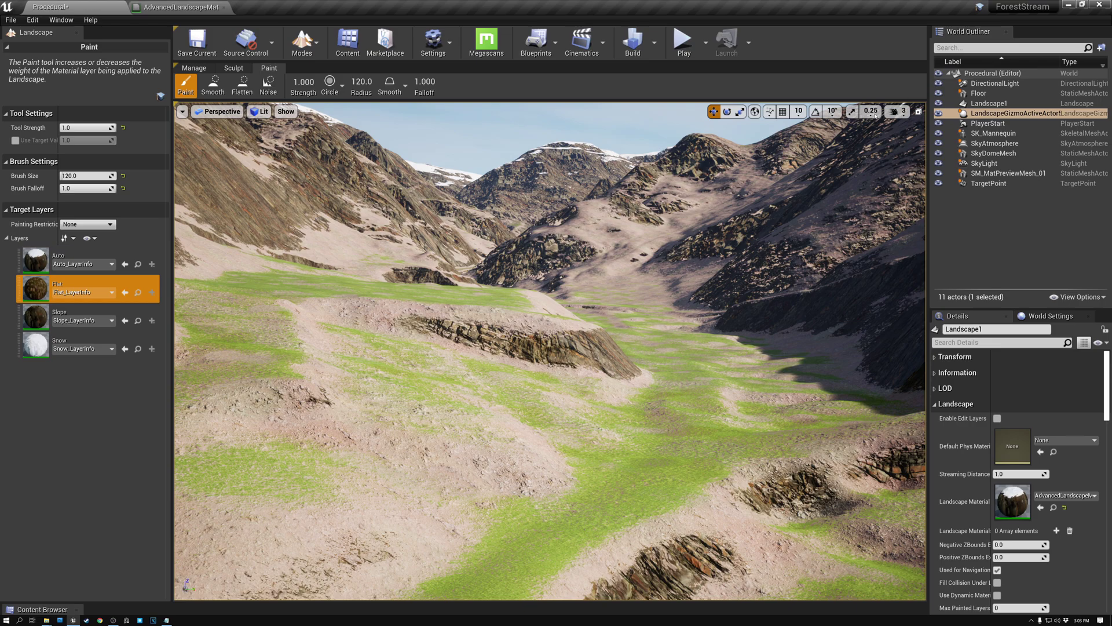
Set the viewport camera speed to 4 and inspect the valley's grass, soil and rock blending from above and at ground level
{"action": "left_click", "coordinate": [897, 110]}
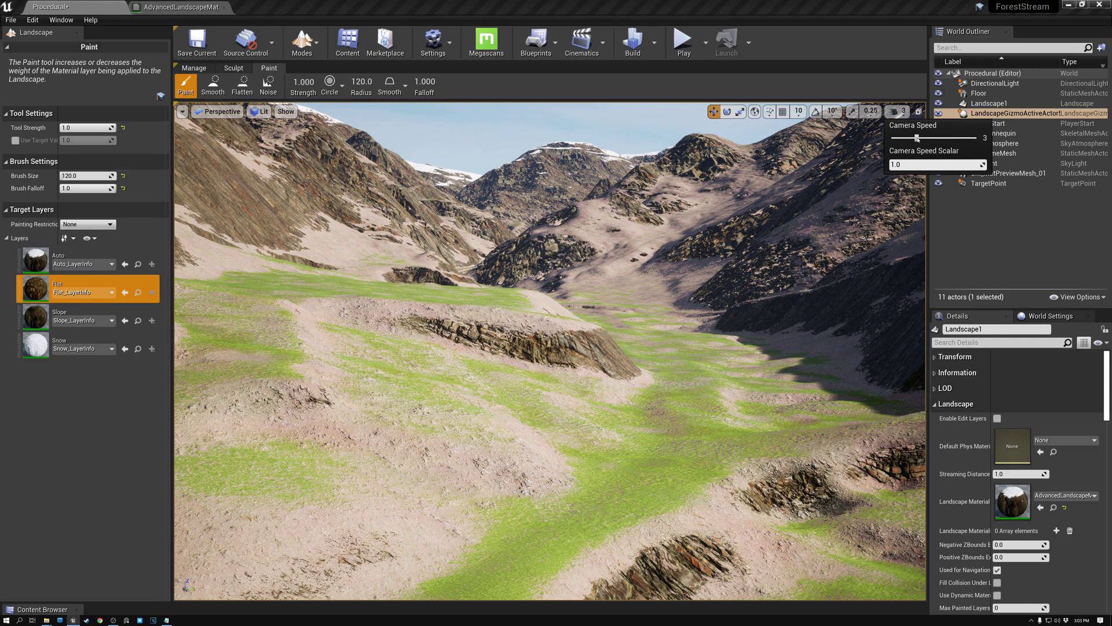
{"action": "left_click_drag", "start_coordinate": [916, 138], "coordinate": [928, 138]}
{"action": "mouse_move", "coordinate": [715, 284]}
{"action": "right_mouse_down"}
{"action": "mouse_move", "coordinate": [692, 307]}
{"action": "mouse_move", "coordinate": [700, 349]}
{"action": "mouse_move", "coordinate": [691, 336]}
{"action": "mouse_move", "coordinate": [719, 307]}
{"action": "mouse_move", "coordinate": [716, 280]}
{"action": "right_mouse_up"}
{"action": "key", "text": "s"}
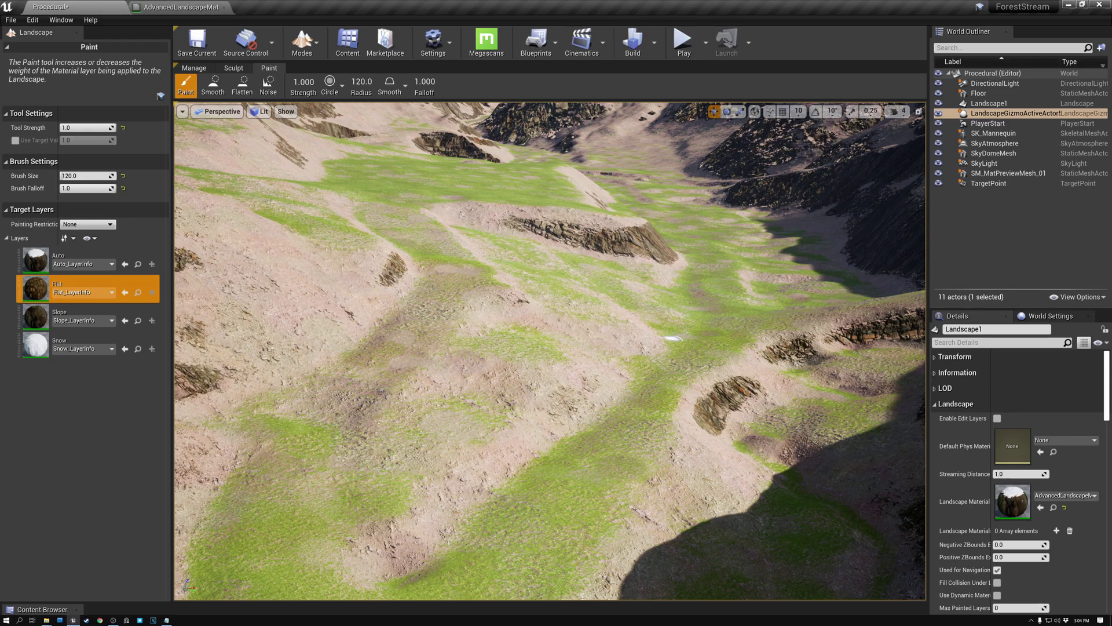
{"action": "right_click_drag", "start_coordinate": [673, 338], "coordinate": [594, 128]}
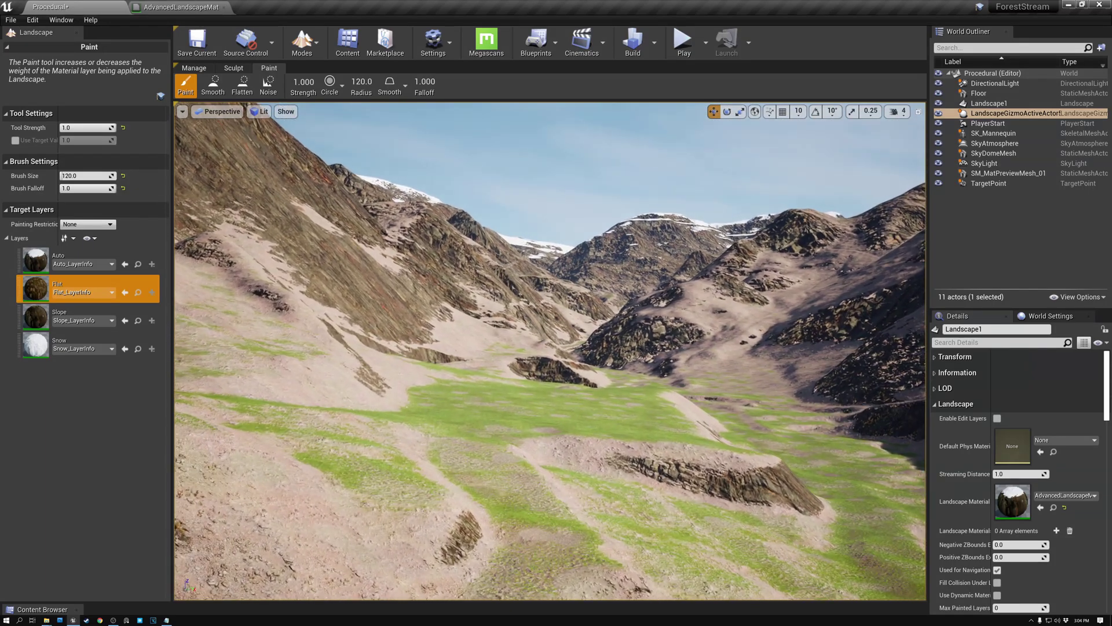
{"action": "right_click_drag", "start_coordinate": [672, 272], "coordinate": [622, 301]}
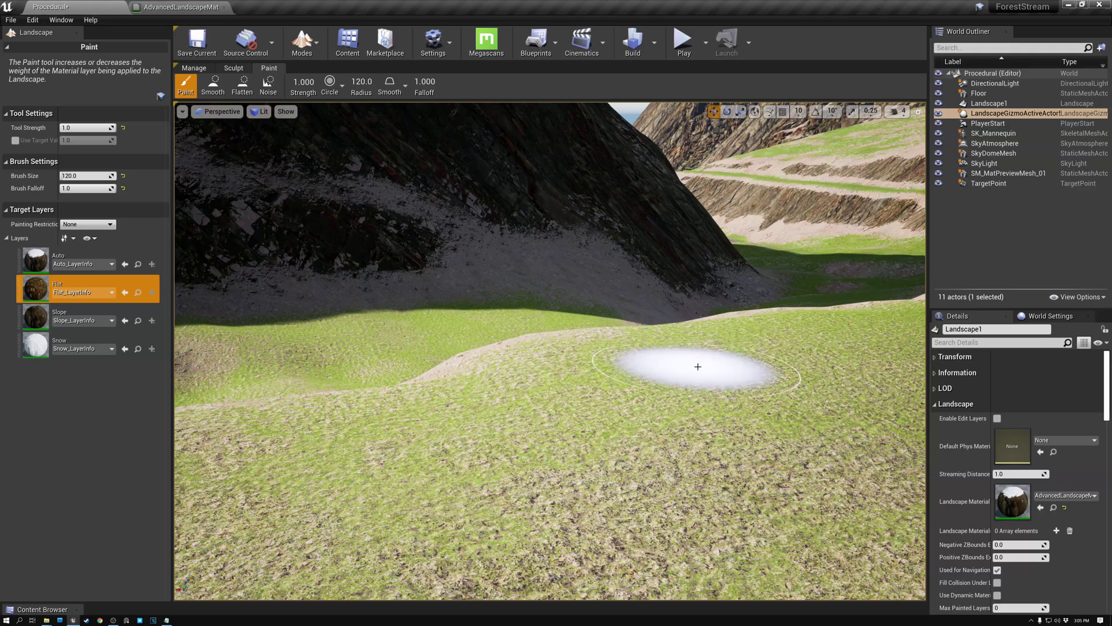
{"action": "mouse_move", "coordinate": [698, 367]}
{"action": "right_mouse_down"}
{"action": "mouse_move", "coordinate": [590, 377]}
{"action": "mouse_move", "coordinate": [683, 406]}
{"action": "mouse_move", "coordinate": [626, 402]}
{"action": "mouse_move", "coordinate": [698, 366]}
{"action": "right_mouse_up"}
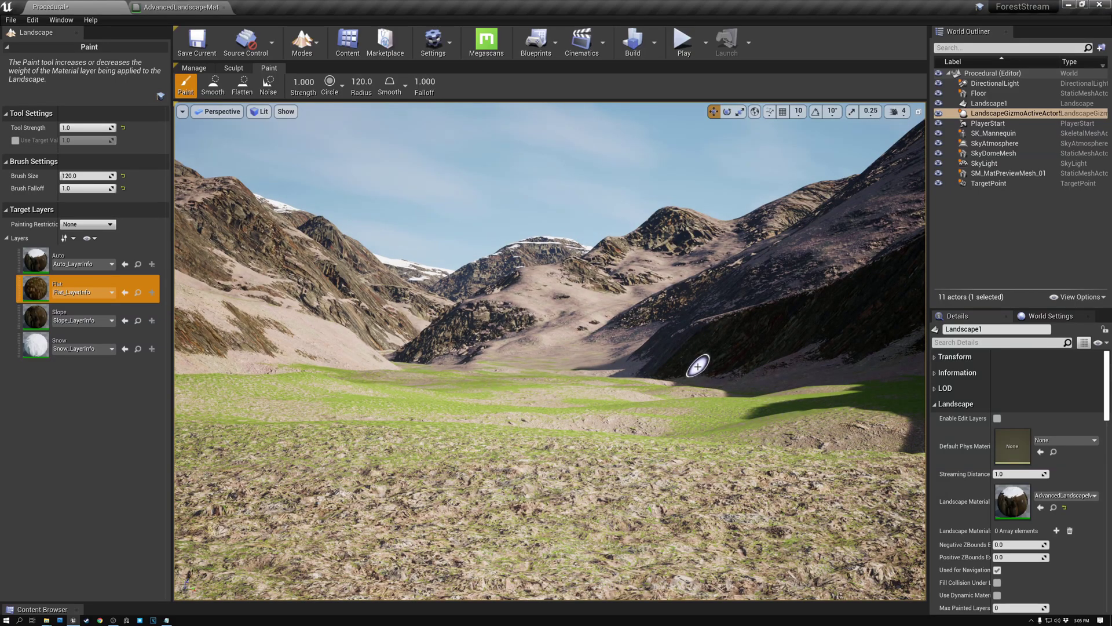